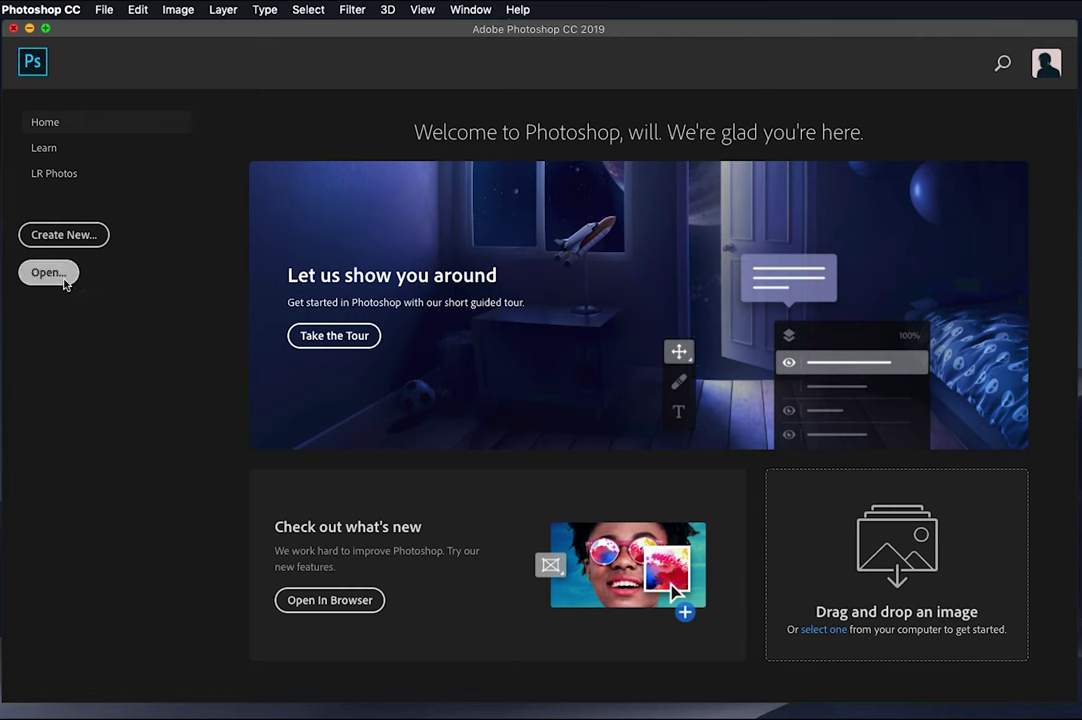
# - Open beard-boy-casual-1222271.jpg from the NCTC Documents > Color folder
pyautogui.click(48, 272)
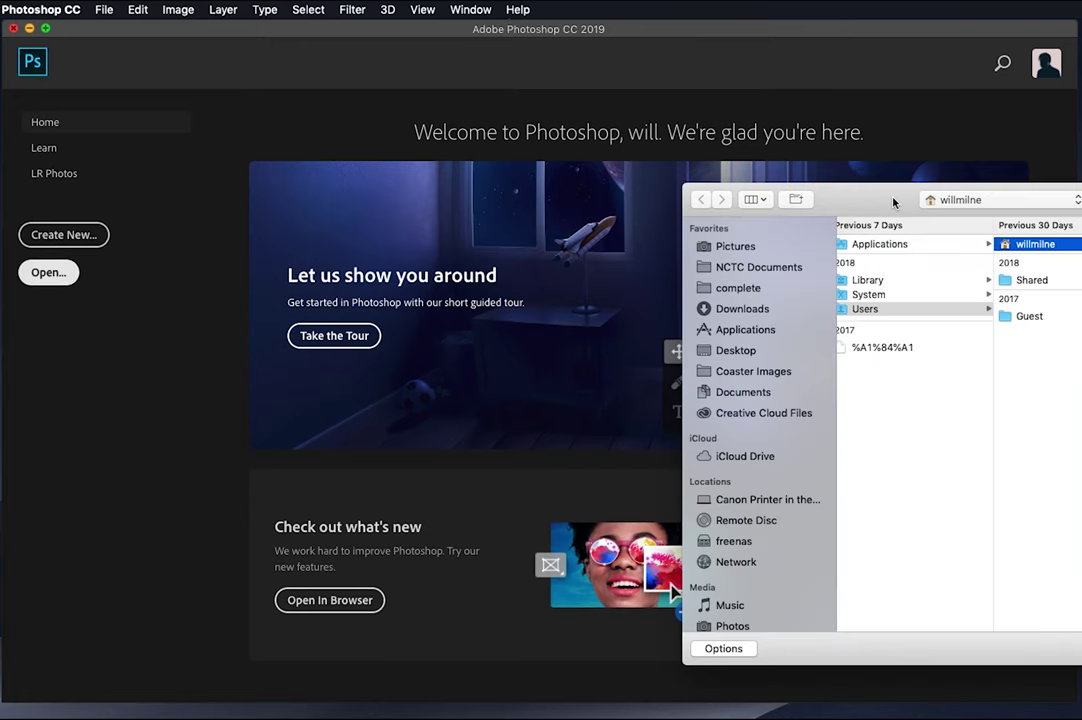
pyautogui.click(790, 267)
pyautogui.moveTo(901, 199); pyautogui.dragTo(333, 188)
pyautogui.click(330, 236)
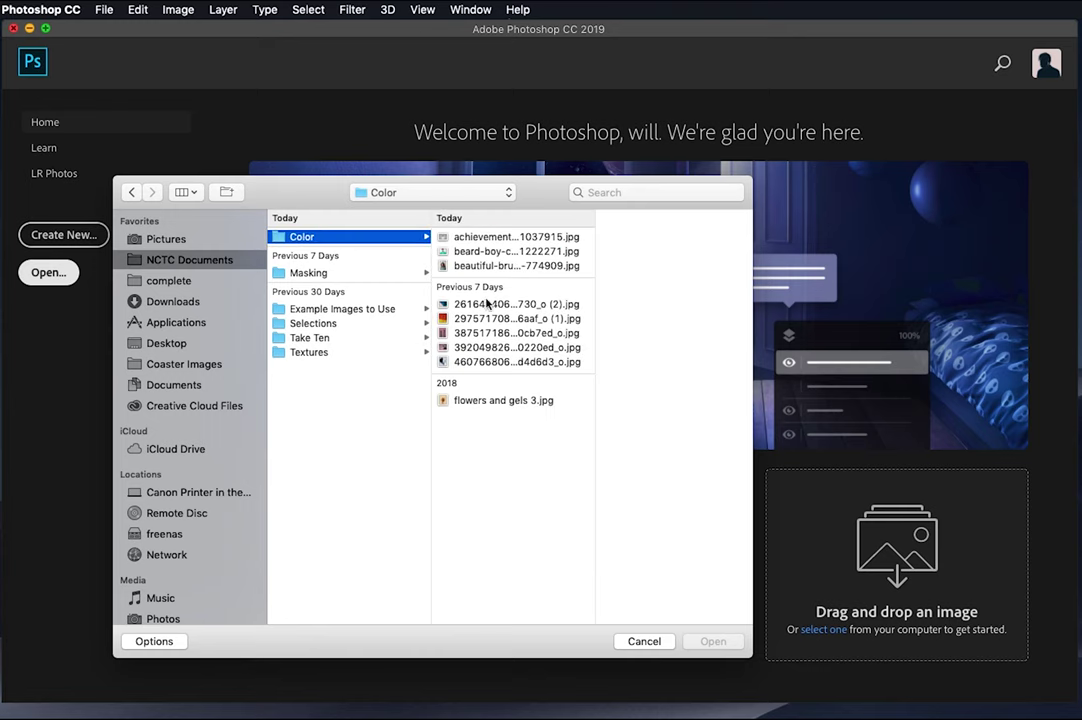
pyautogui.click(484, 251)
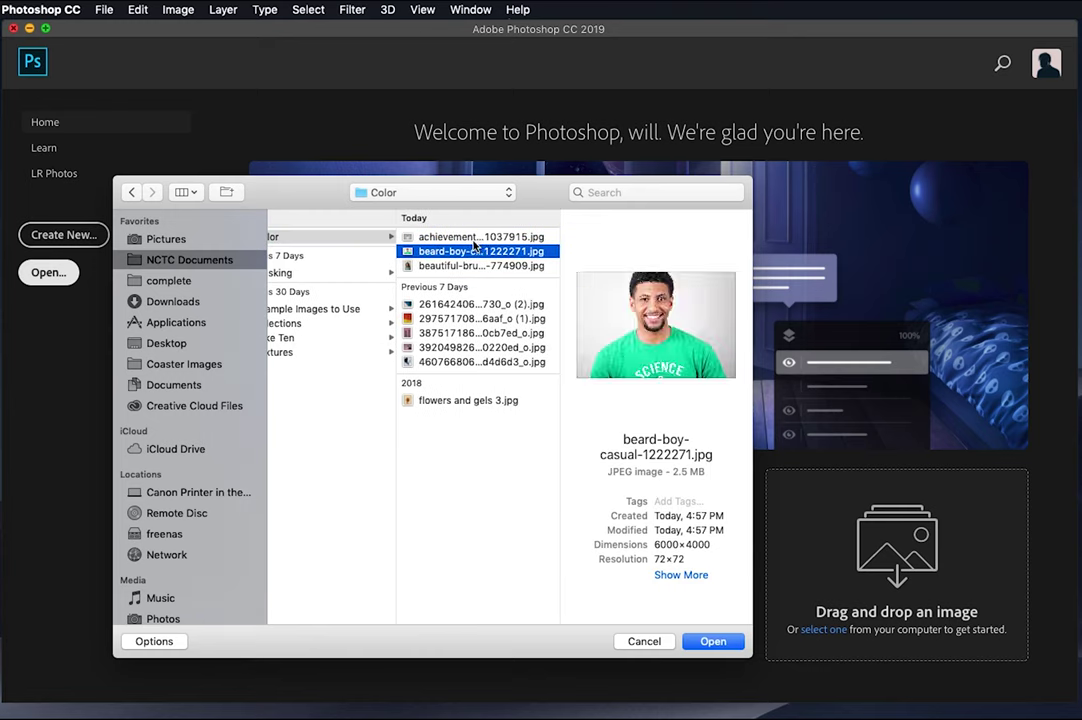
pyautogui.click(712, 641)
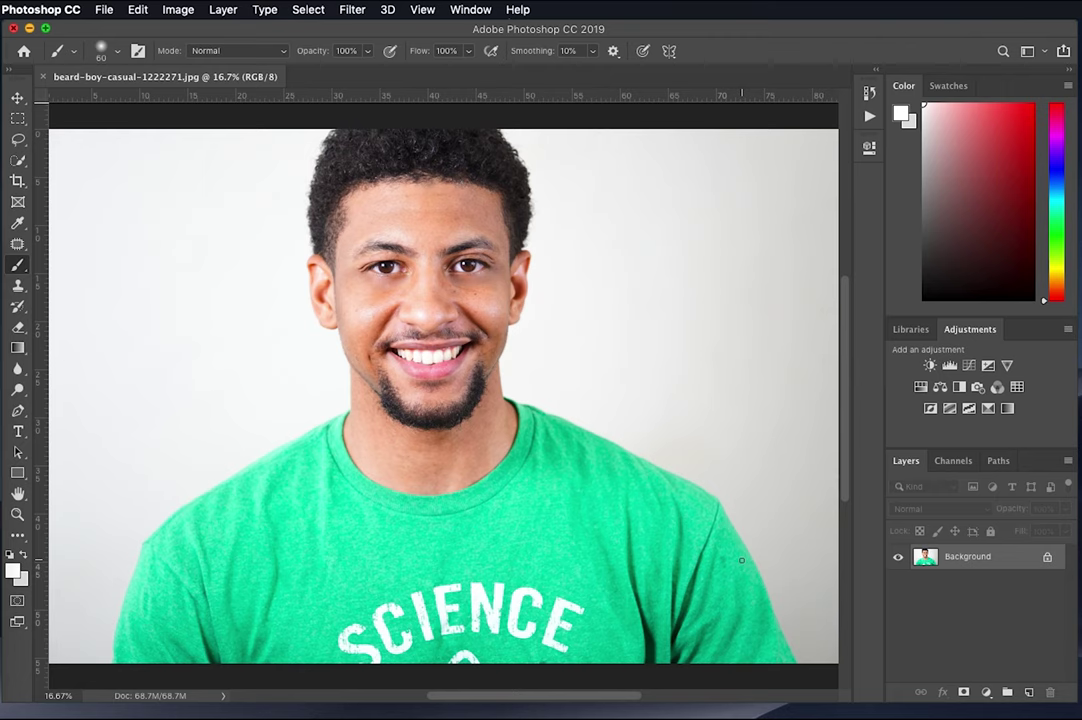
# - Show the RGB, Red, Green and Blue channels and check the 8-bit RGB Color mode
pyautogui.click(953, 461)
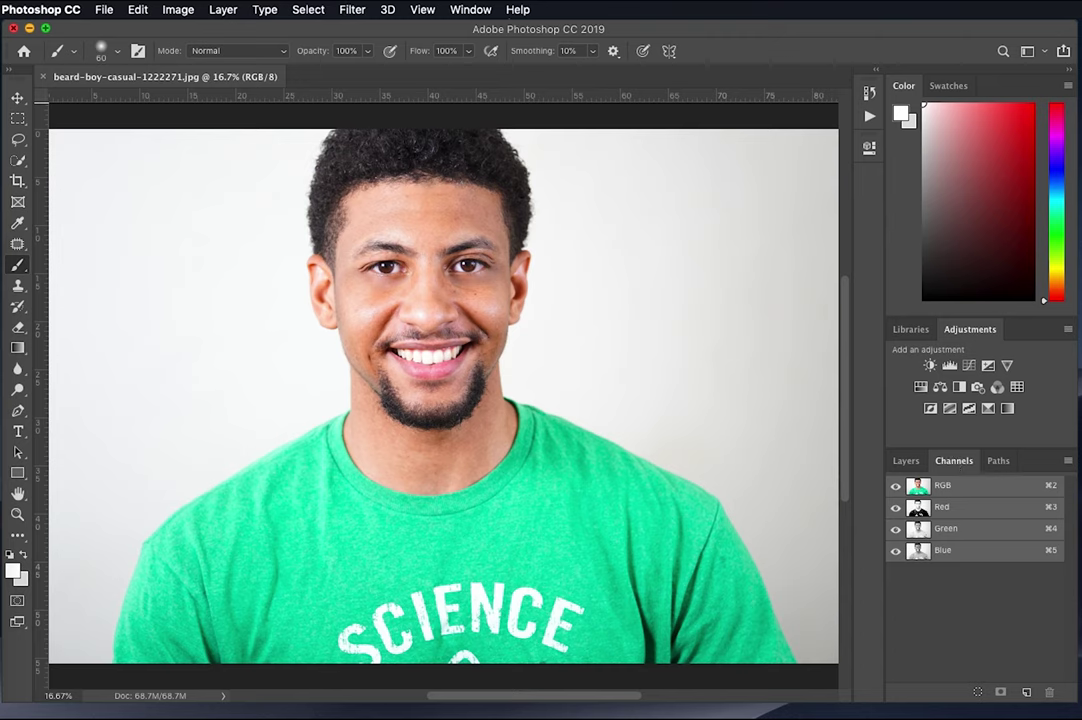
pyautogui.click(172, 10)
pyautogui.moveTo(201, 34)
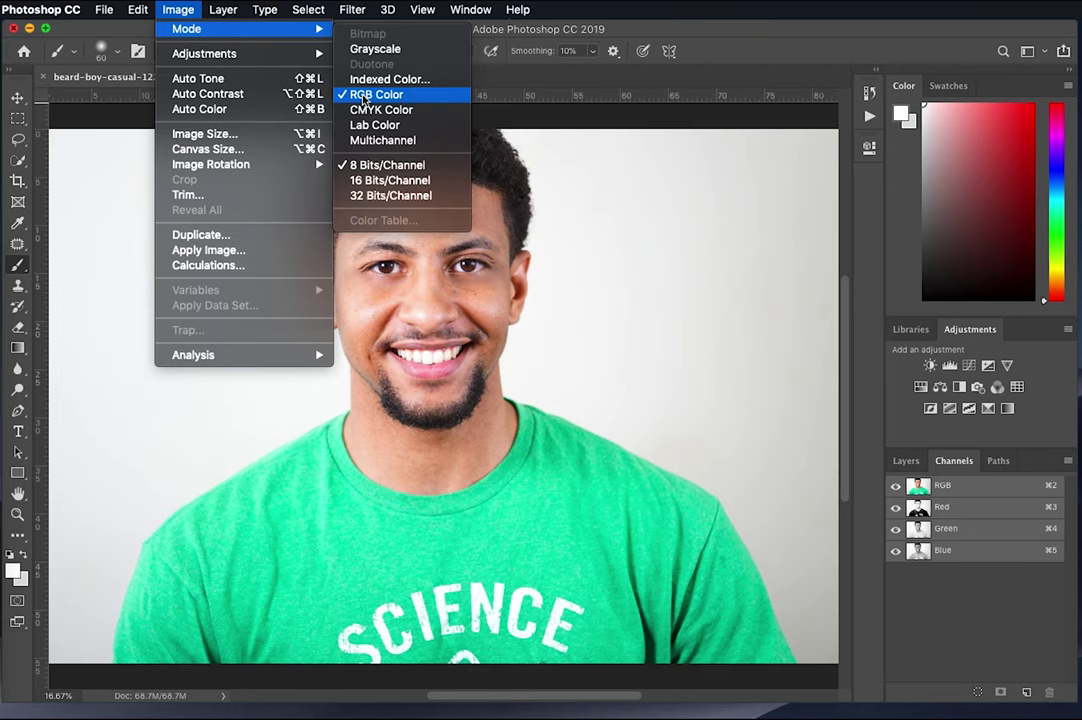
pyautogui.click(624, 146)
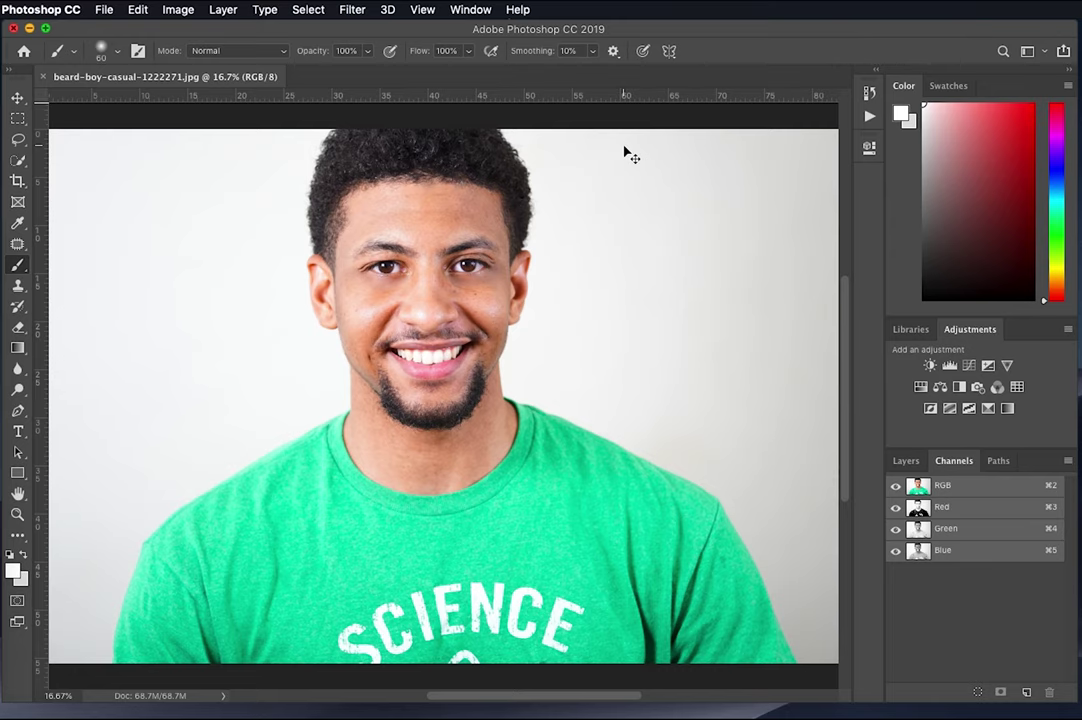
pyautogui.press('super+plus')
pyautogui.press('super+plus')
pyautogui.press('super+plus')
pyautogui.press('super+plus')
pyautogui.press('super+plus')
pyautogui.press('super+plus')
pyautogui.press('super+plus')
pyautogui.press('super+plus')
pyautogui.press('super+plus')
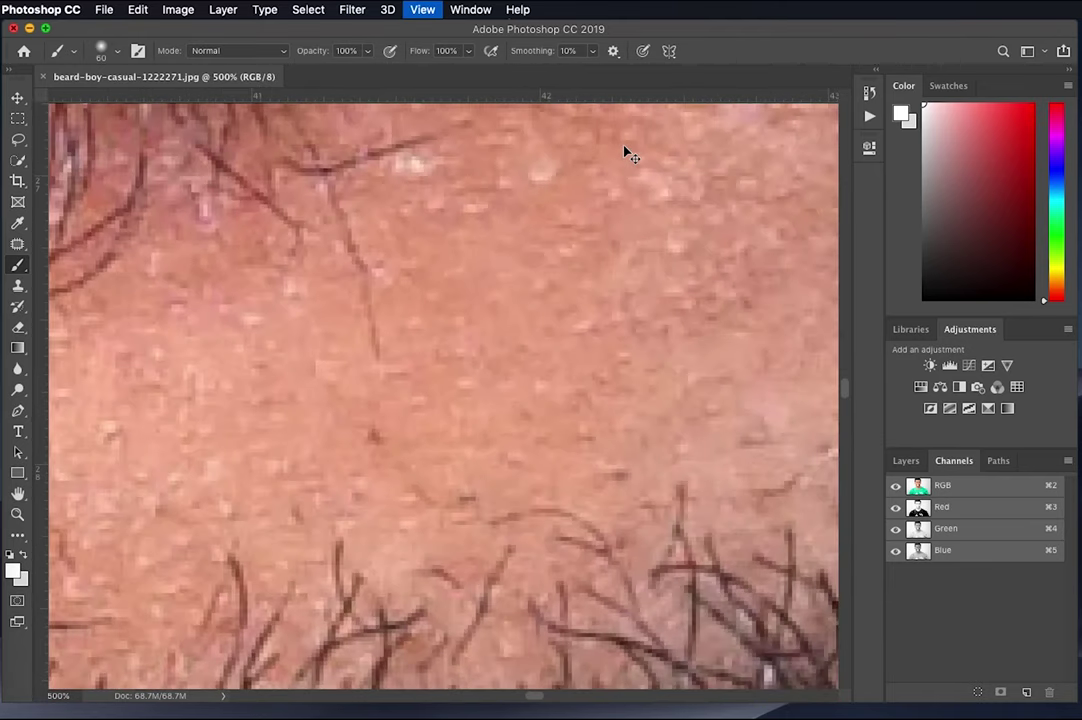
pyautogui.press('super+plus')
pyautogui.press('super+plus')
pyautogui.press('super+plus')
pyautogui.press('super+plus')
pyautogui.press('super+plus')
pyautogui.press('super+plus')
pyautogui.press('super+plus')
pyautogui.press('super+plus')
pyautogui.press('super+plus')
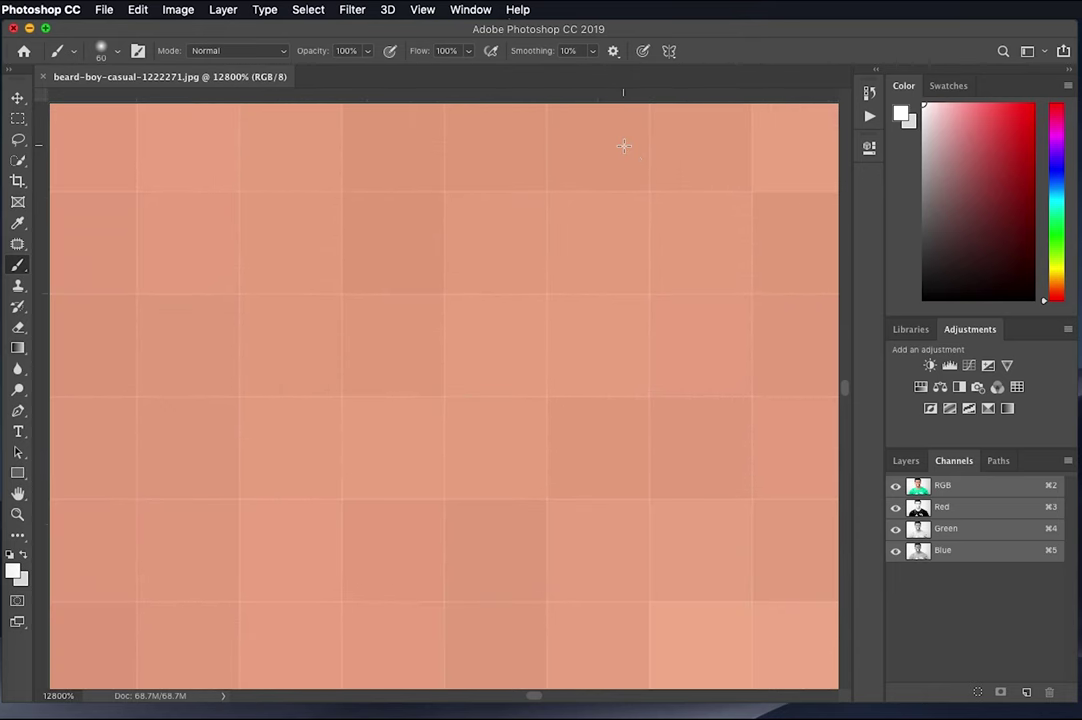
pyautogui.press('super+minus')
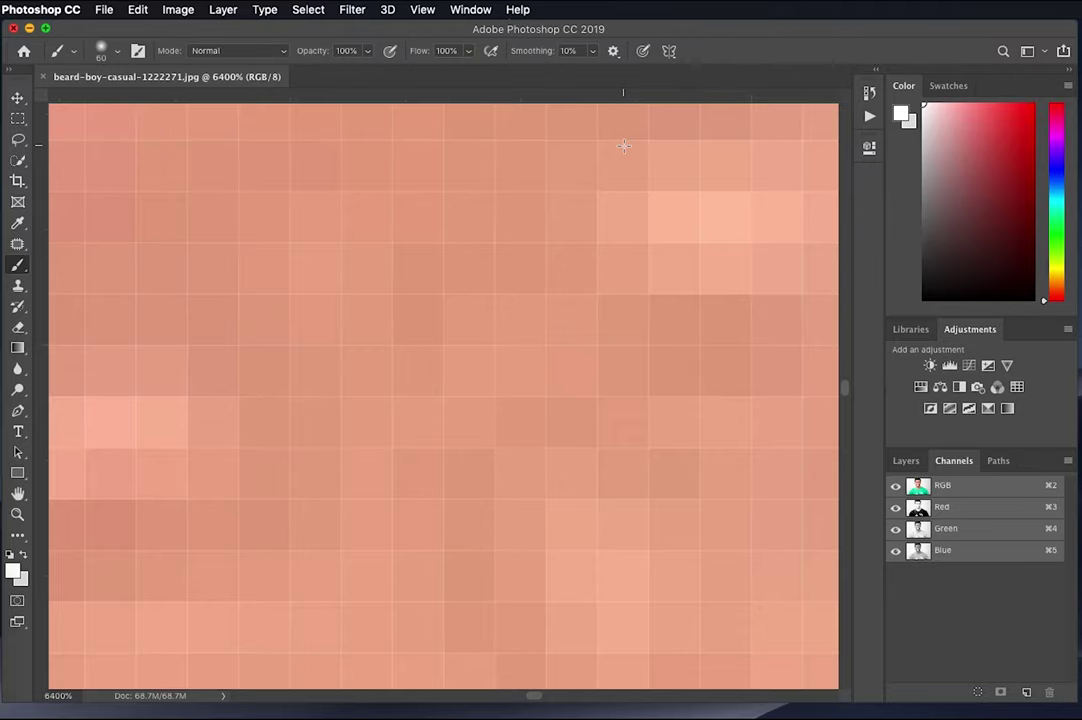
pyautogui.press('super+minus')
pyautogui.press('super+minus')
pyautogui.press('super+minus')
pyautogui.press('super+minus')
pyautogui.press('super+minus')
pyautogui.press('super+minus')
pyautogui.press('super+minus')
pyautogui.press('super+minus')
pyautogui.press('super+minus')
pyautogui.press('super+minus')
pyautogui.press('super+minus')
pyautogui.press('super+minus')
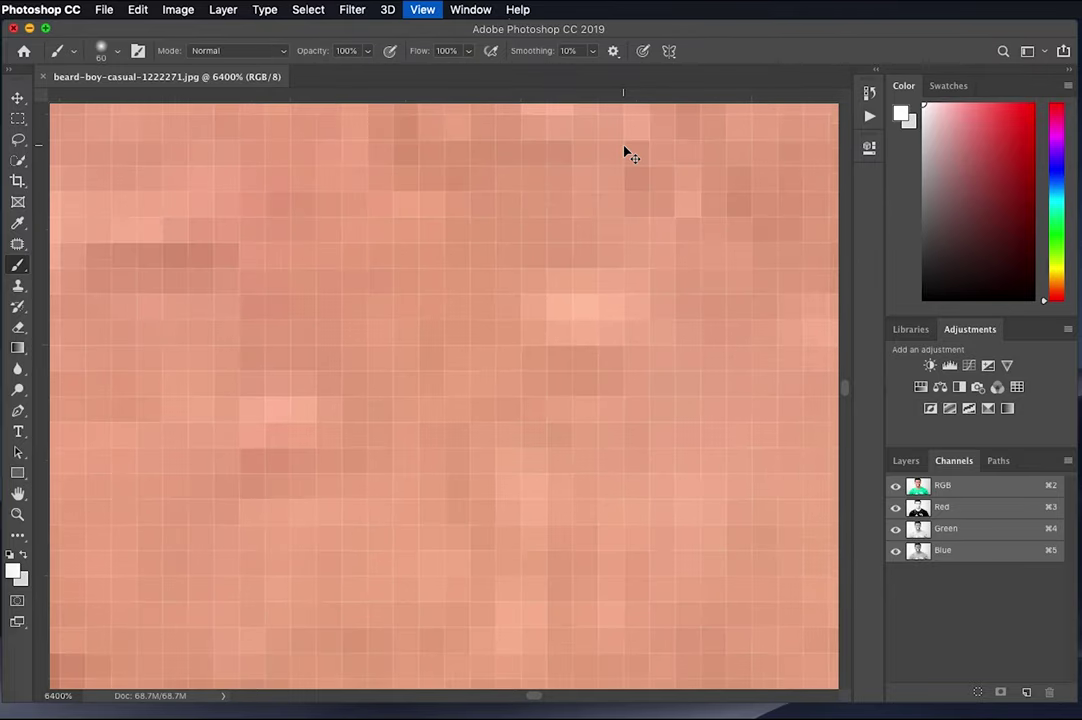
pyautogui.press('super+minus')
pyautogui.press('super+minus')
pyautogui.press('super+minus')
pyautogui.press('super+minus')
pyautogui.press('super+minus')
pyautogui.press('super+minus')
pyautogui.press('super+minus')
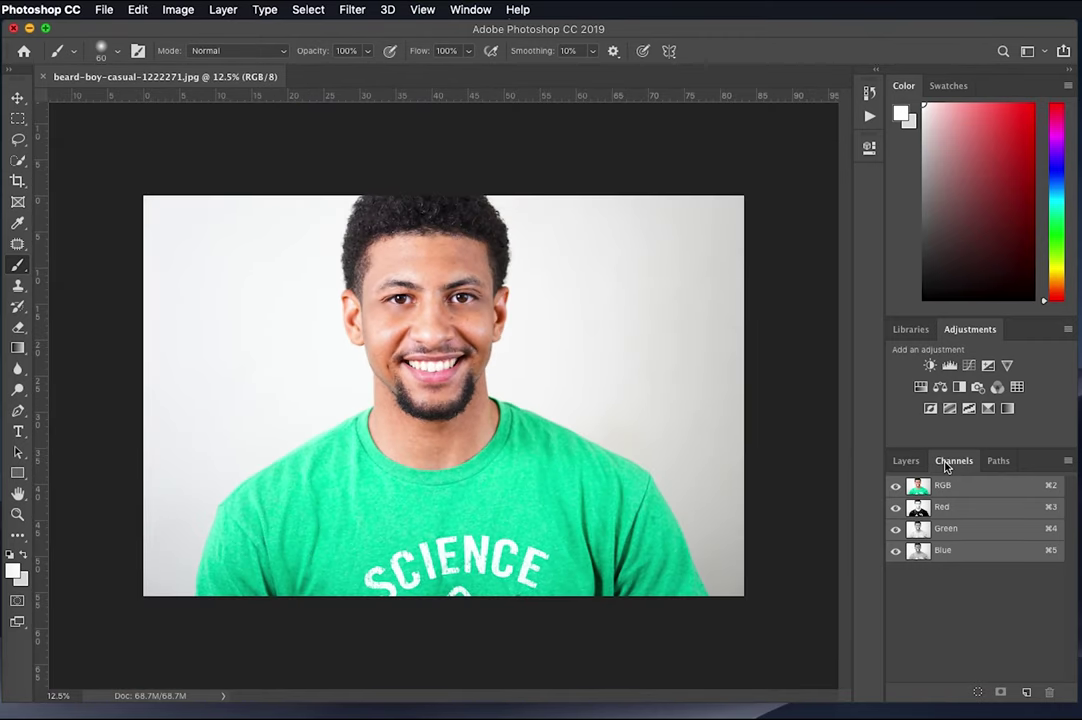
pyautogui.click(906, 461)
# - Return to the Channels list and preview the Red, then Green channel alone by toggling visibility
pyautogui.click(953, 461)
pyautogui.click(452, 10)
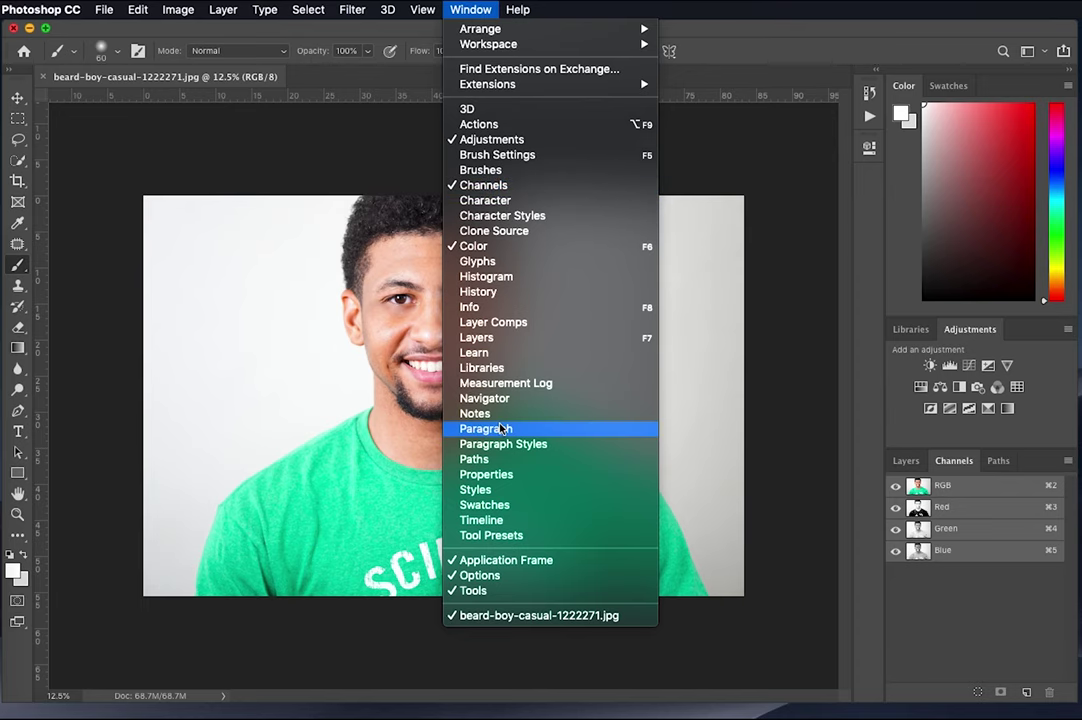
pyautogui.click(809, 401)
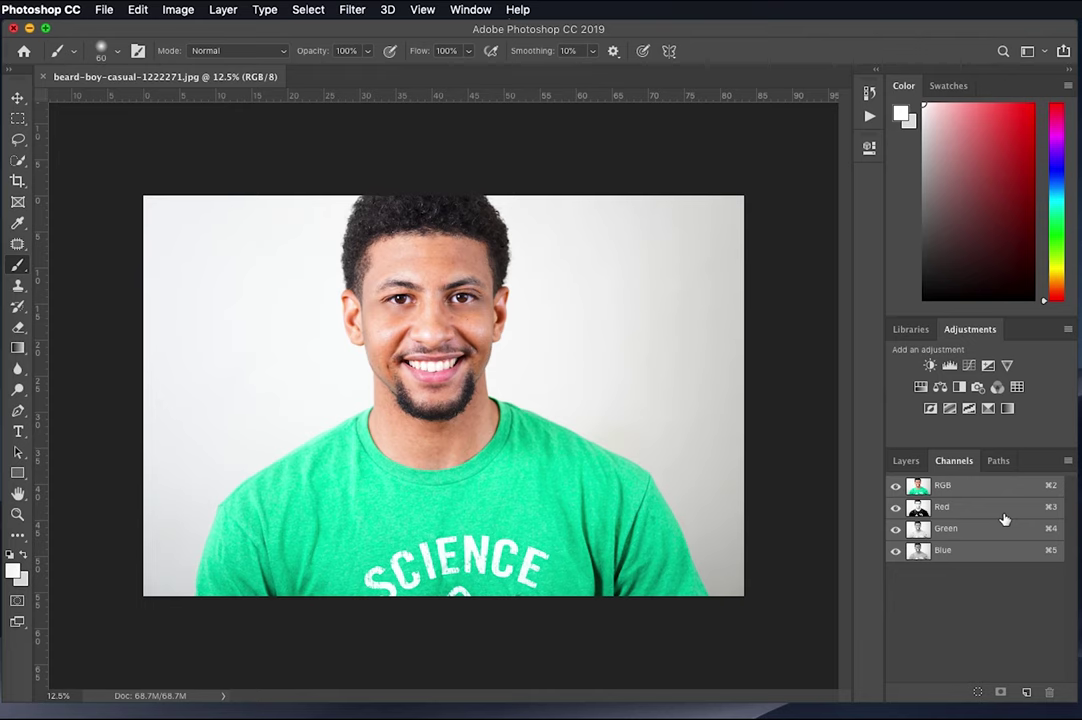
pyautogui.click(895, 528)
pyautogui.click(895, 550)
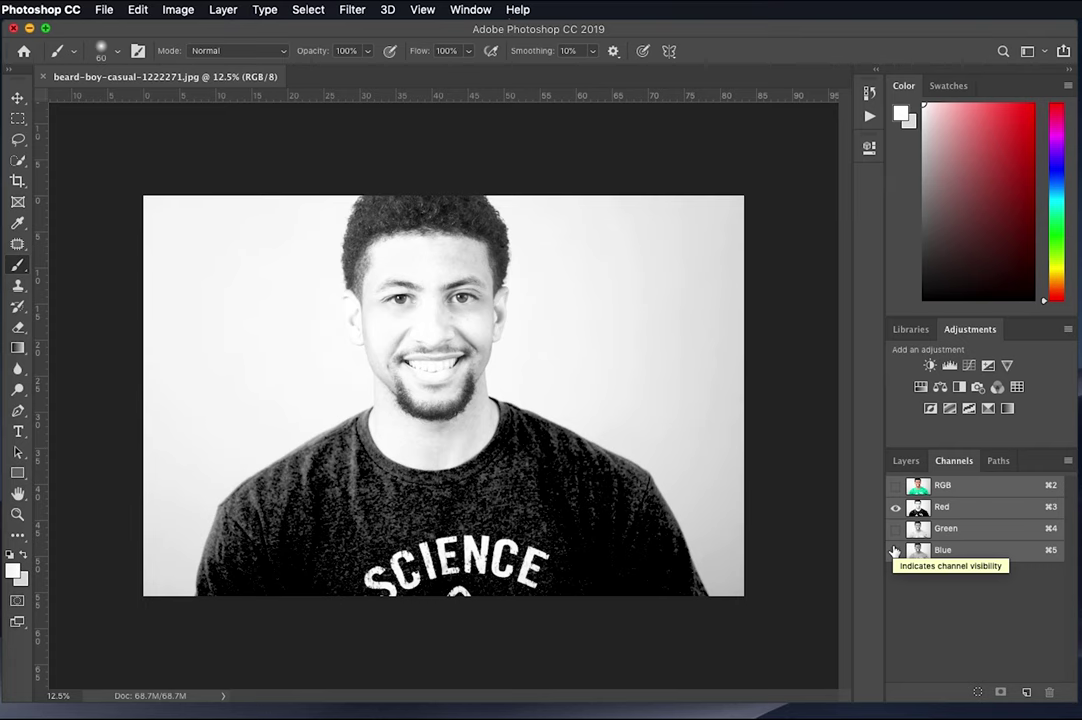
pyautogui.click(895, 528)
pyautogui.click(895, 507)
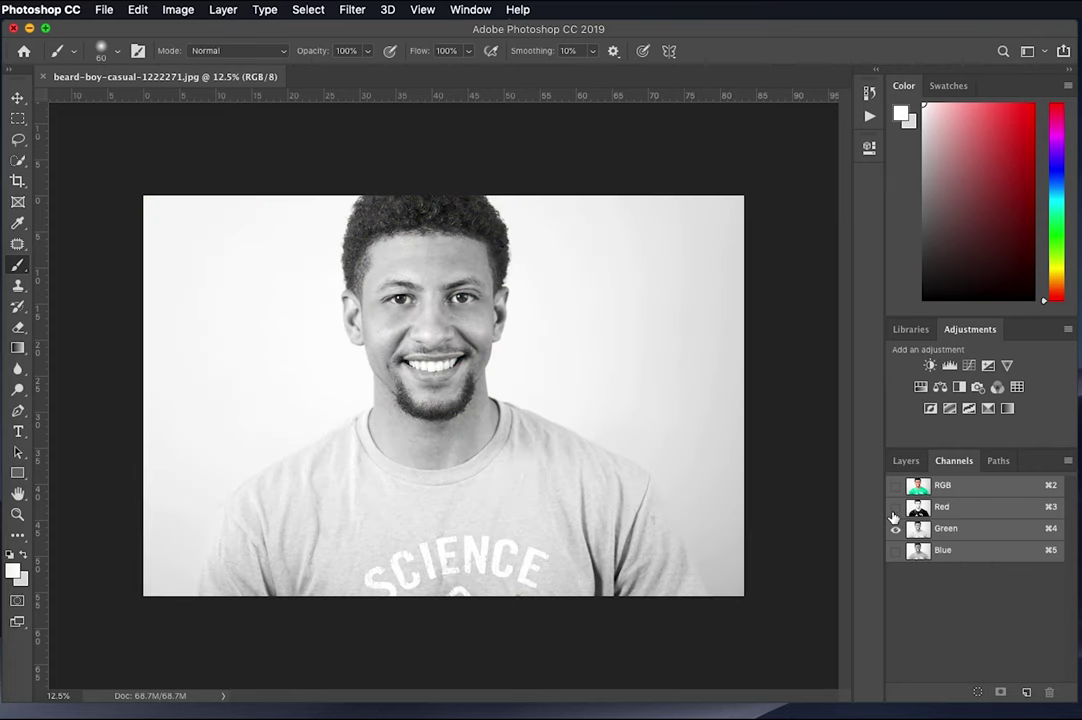
# - Preview the Blue channel alone, restore all channels, then select only the Red channel
pyautogui.click(895, 550)
pyautogui.click(895, 528)
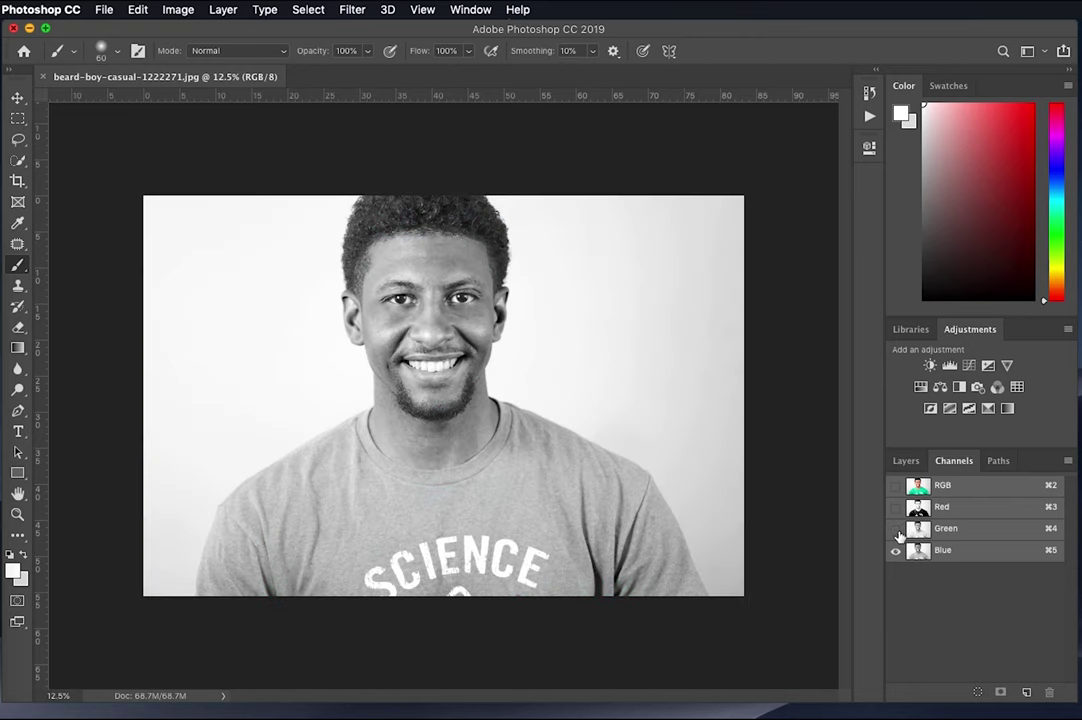
pyautogui.click(895, 528)
pyautogui.click(895, 507)
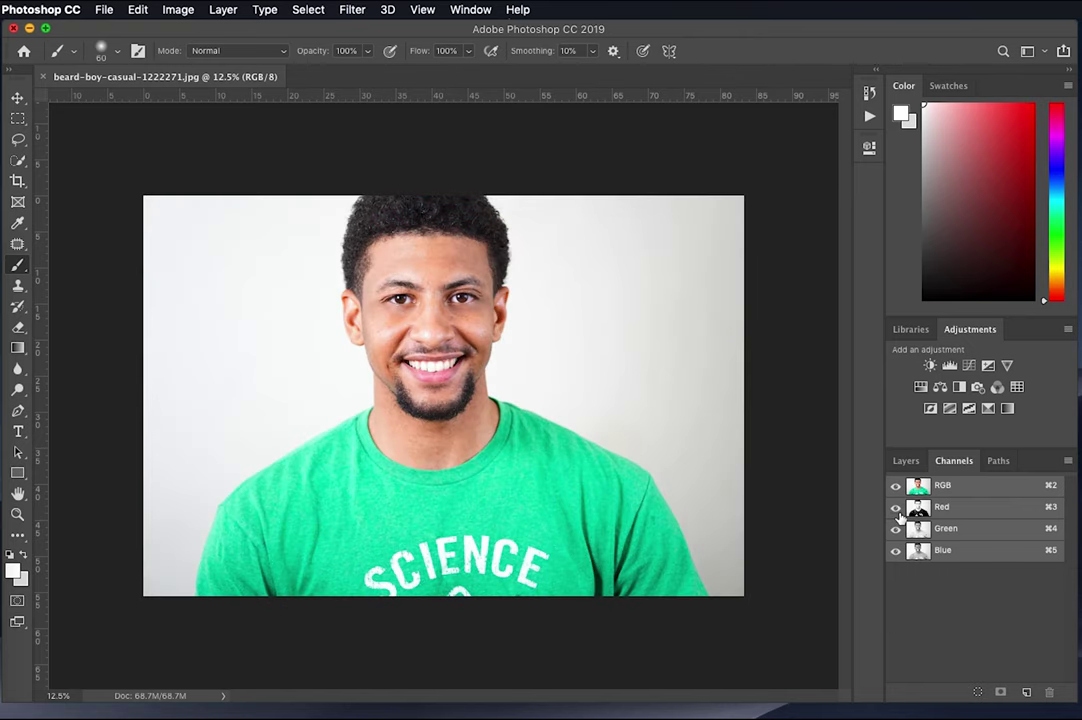
pyautogui.click(943, 509)
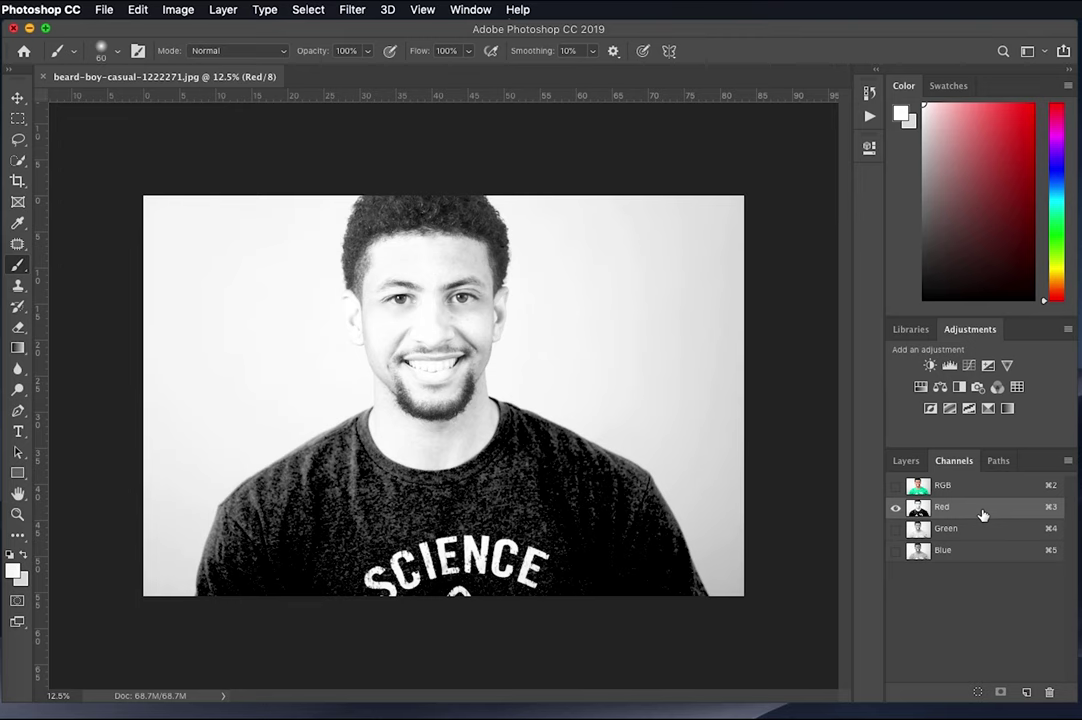
# - With the Move tool, shift Red left and Green right, then view the RGB composite
pyautogui.press('v')
pyautogui.moveTo(463, 398); pyautogui.dragTo(402, 398)
pyautogui.click(1017, 529)
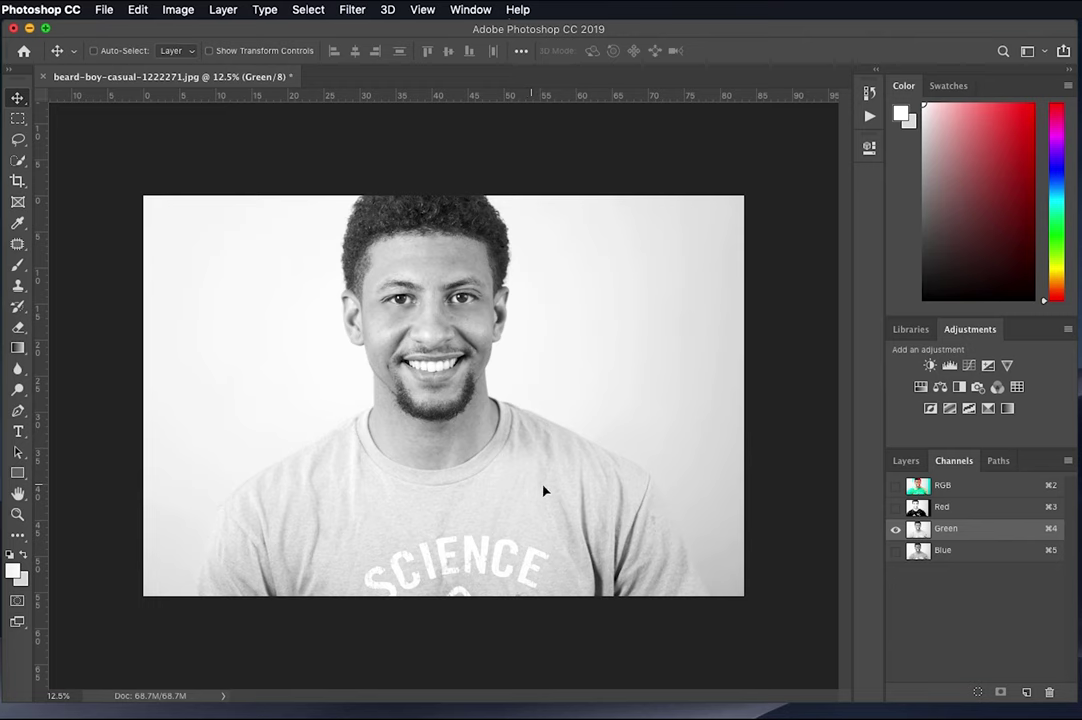
pyautogui.moveTo(544, 491); pyautogui.dragTo(691, 481)
pyautogui.click(1010, 551)
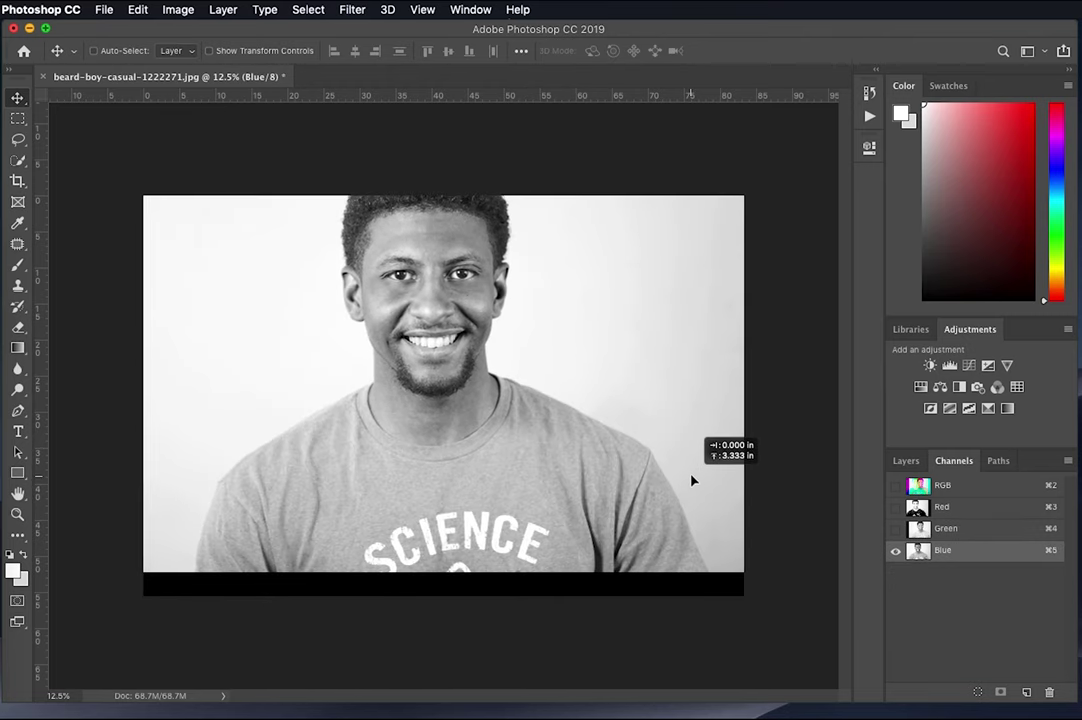
pyautogui.click(895, 487)
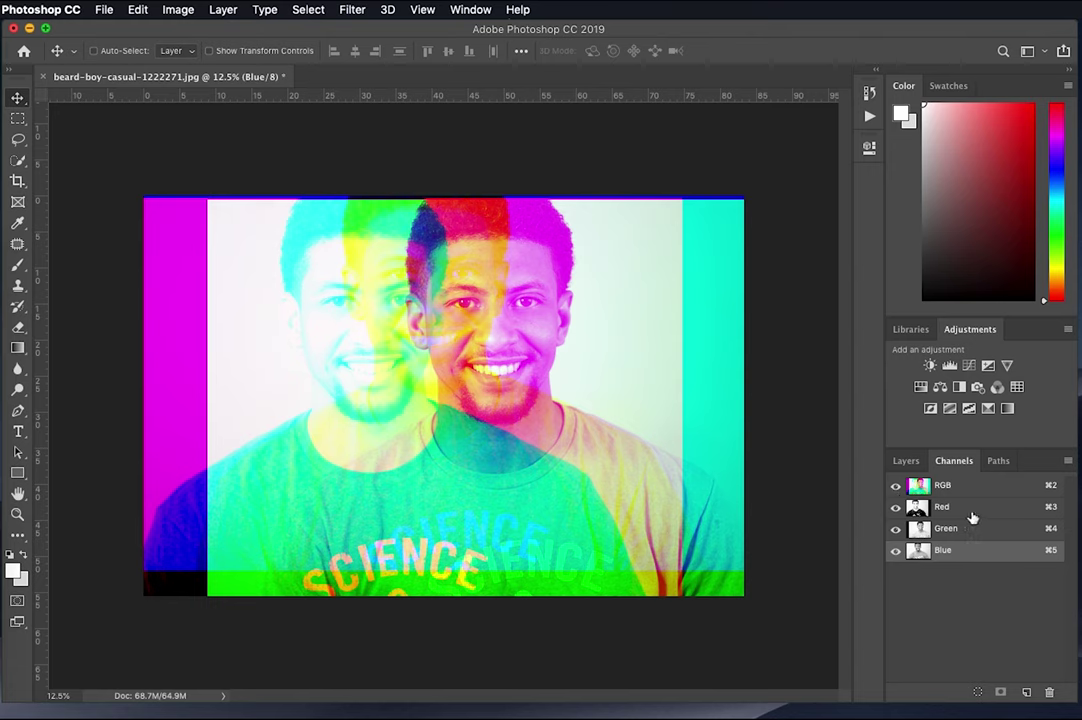
# - Offset the Red channel sideways and shift the Blue channel back and forth
pyautogui.click(970, 507)
pyautogui.moveTo(749, 459); pyautogui.dragTo(843, 458)
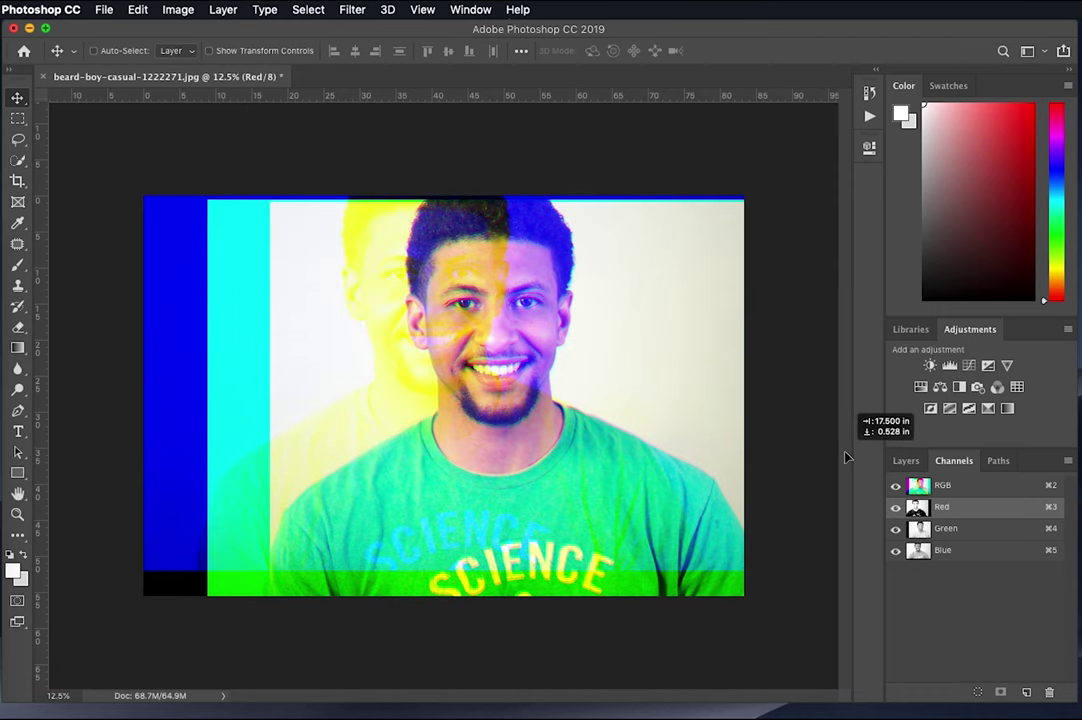
pyautogui.click(944, 528)
pyautogui.click(965, 550)
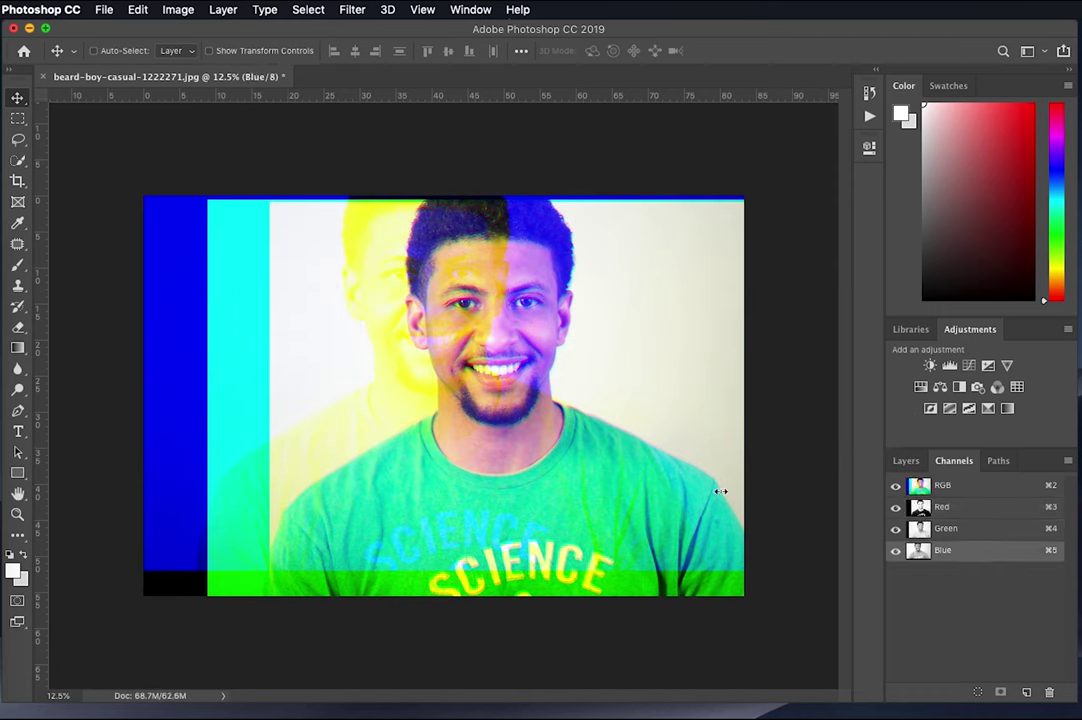
pyautogui.moveTo(563, 452); pyautogui.dragTo(611, 480)
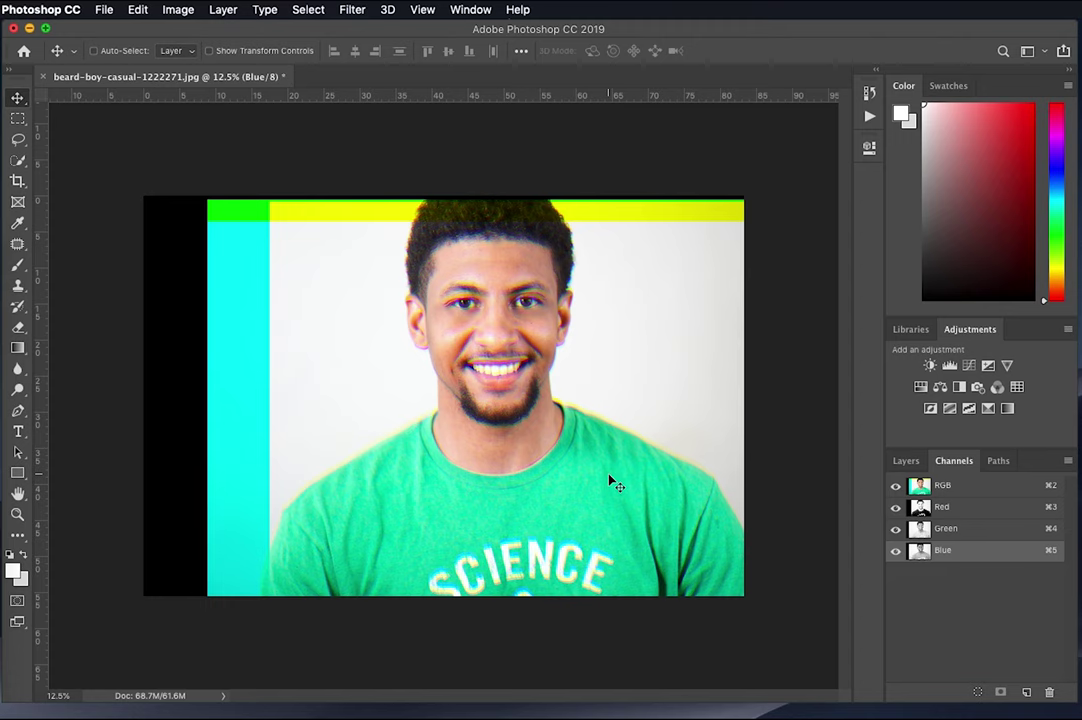
pyautogui.moveTo(610, 478); pyautogui.dragTo(422, 470)
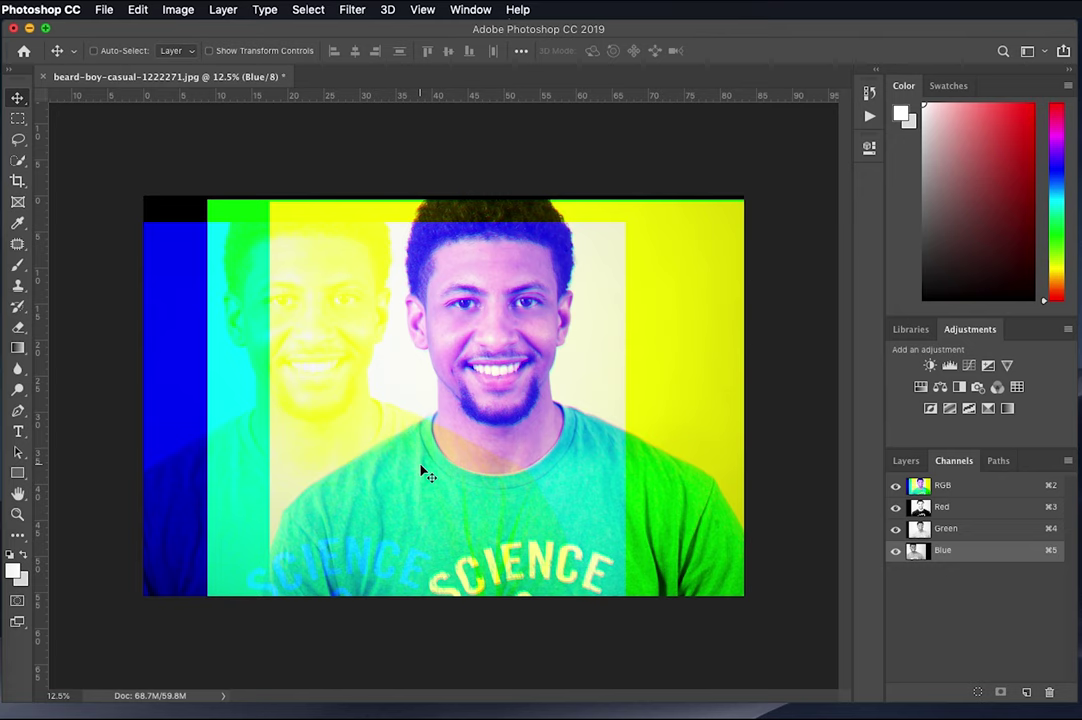
pyautogui.moveTo(425, 475); pyautogui.dragTo(590, 453)
# - Undo the channel offsets to restore the original aligned full-colour photo
pyautogui.press('super+z')
pyautogui.press('super+z')
pyautogui.press('super+z')
pyautogui.press('super+z')
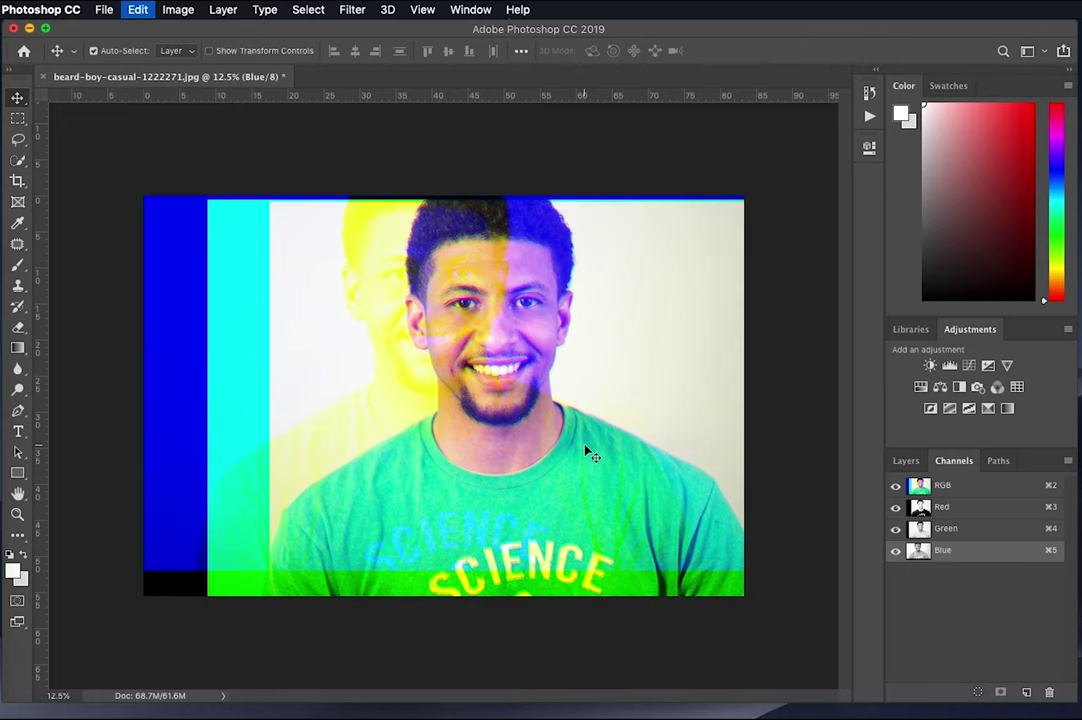
pyautogui.press('super+z')
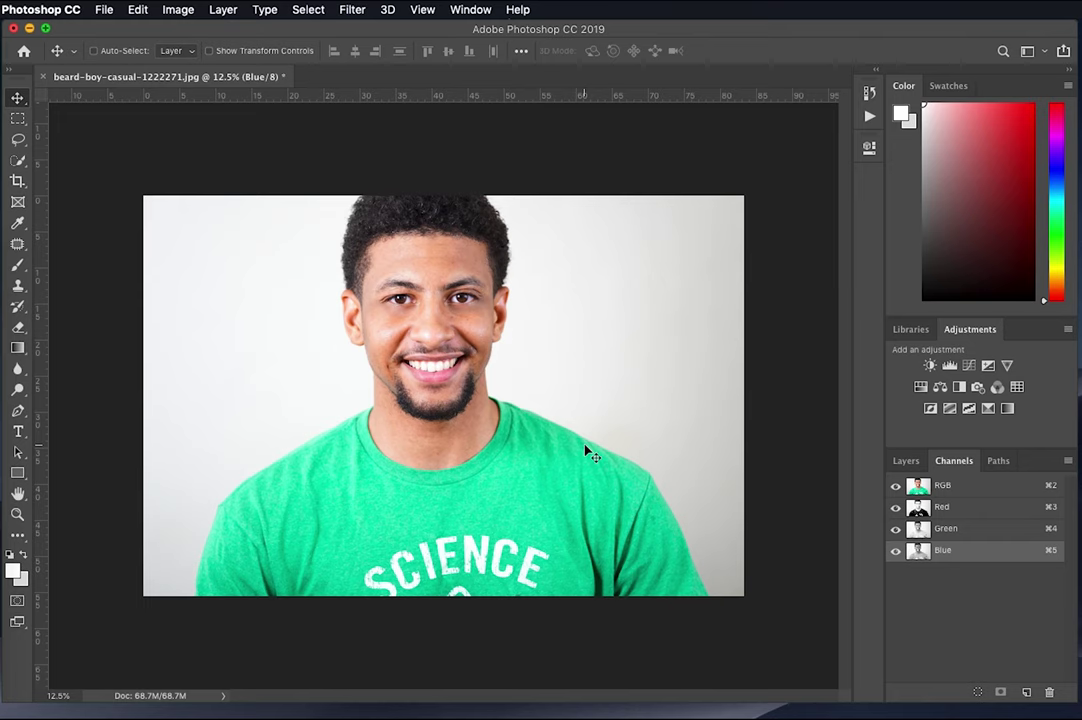
pyautogui.click(178, 9)
pyautogui.moveTo(198, 31)
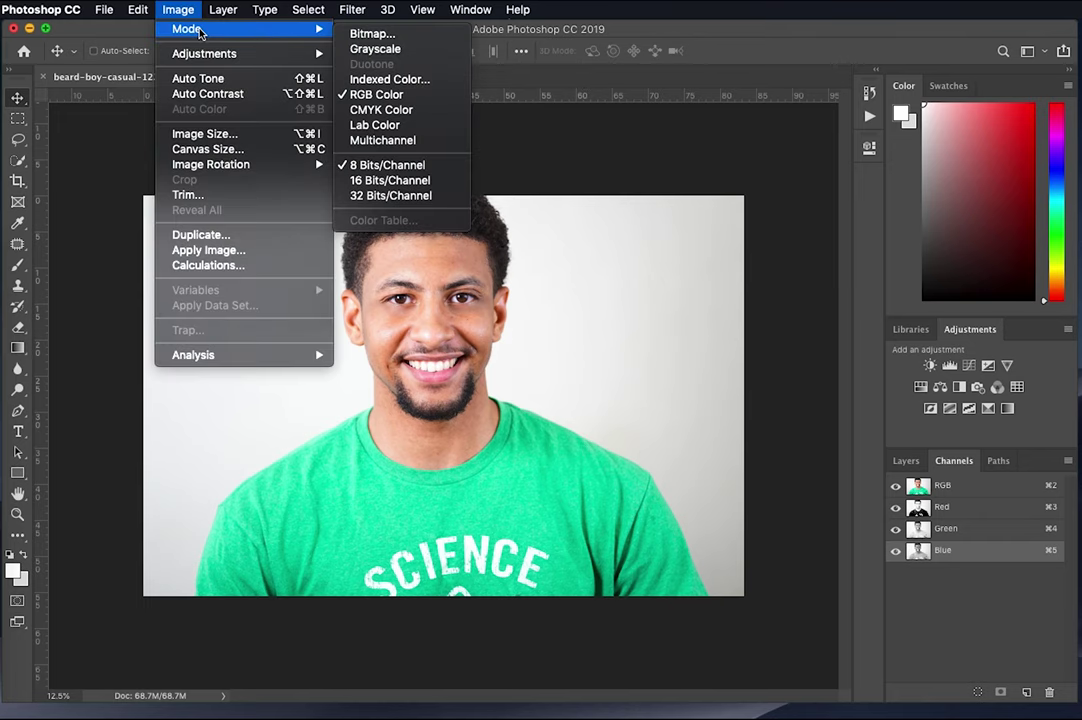
pyautogui.click(400, 112)
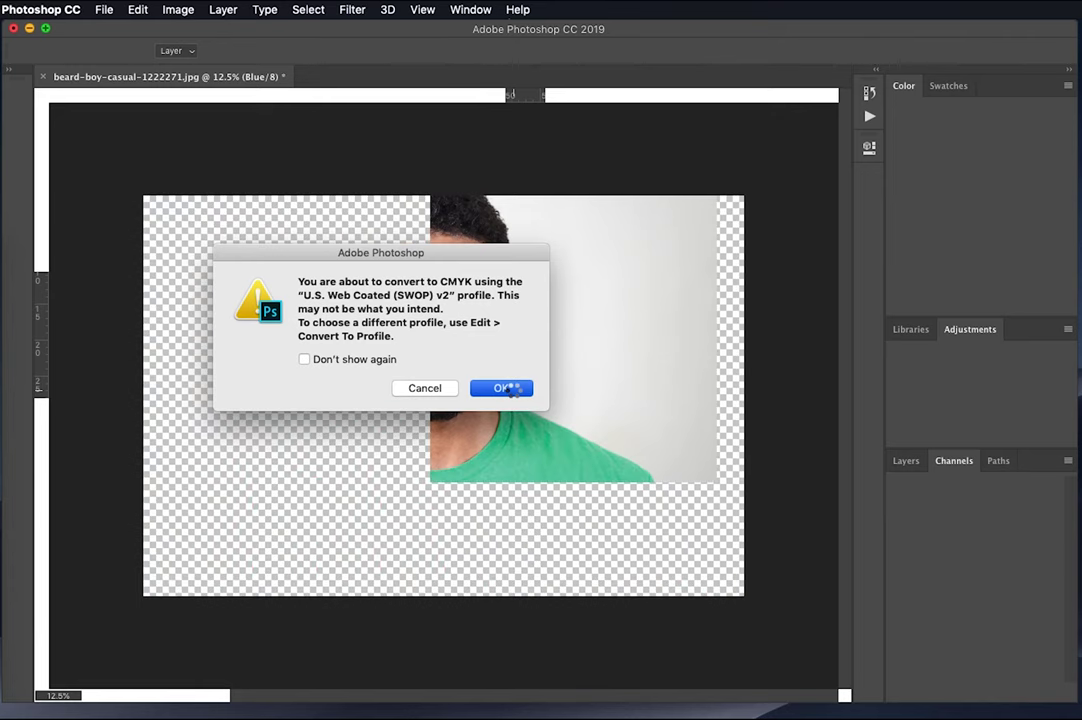
pyautogui.click(512, 389)
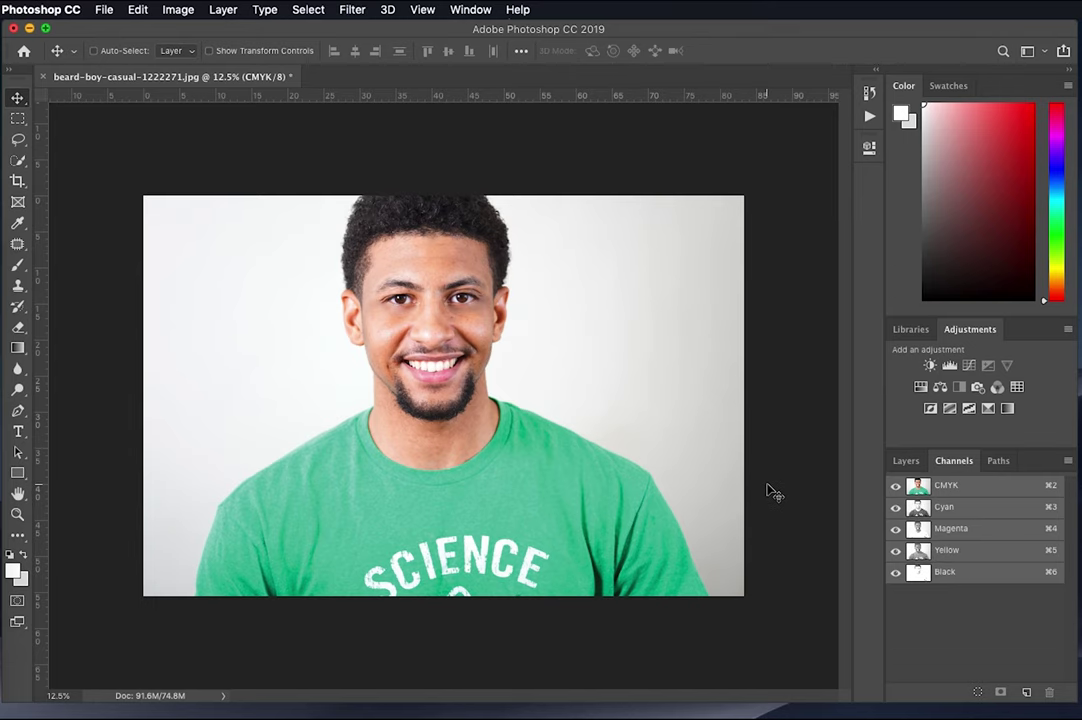
pyautogui.press('super+w')
# - Drag beautiful-brunette-cute-774909.jpg from Finder's Color folder into Photoshop to open it
pyautogui.click(5, 259)
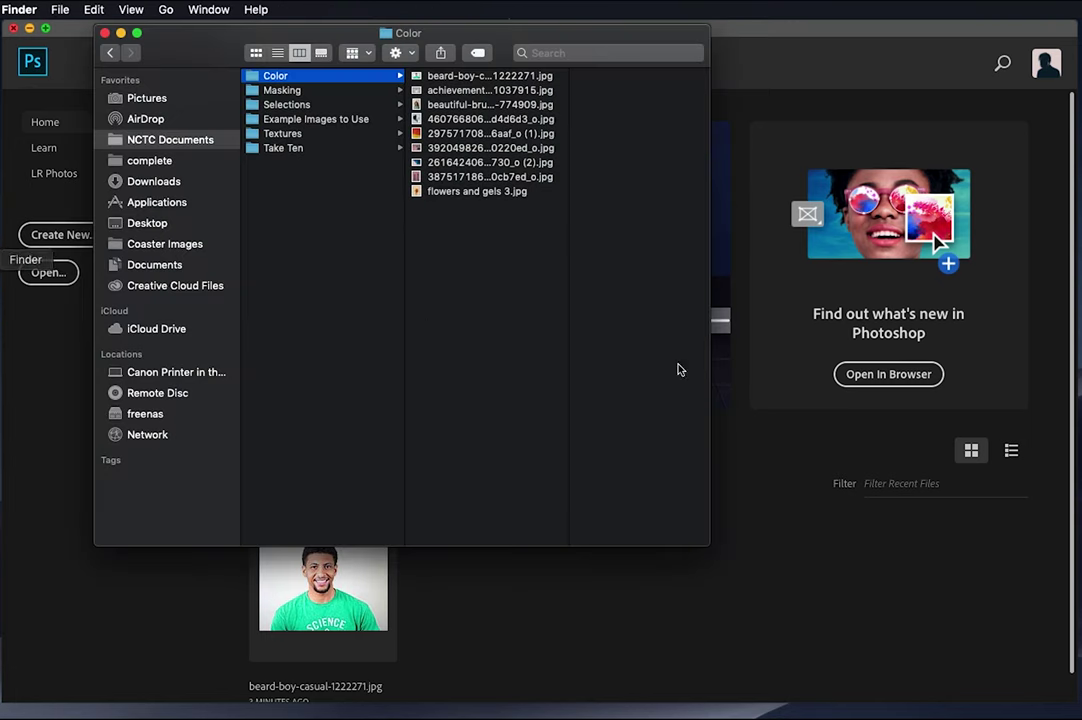
pyautogui.click(487, 92)
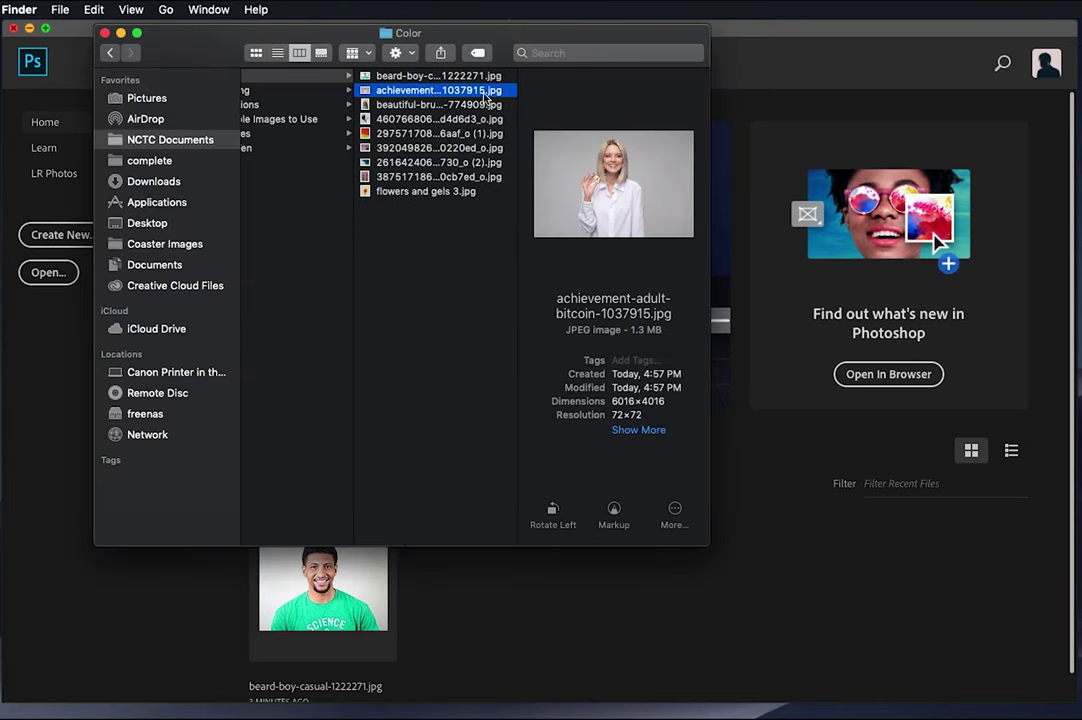
pyautogui.press('Down')
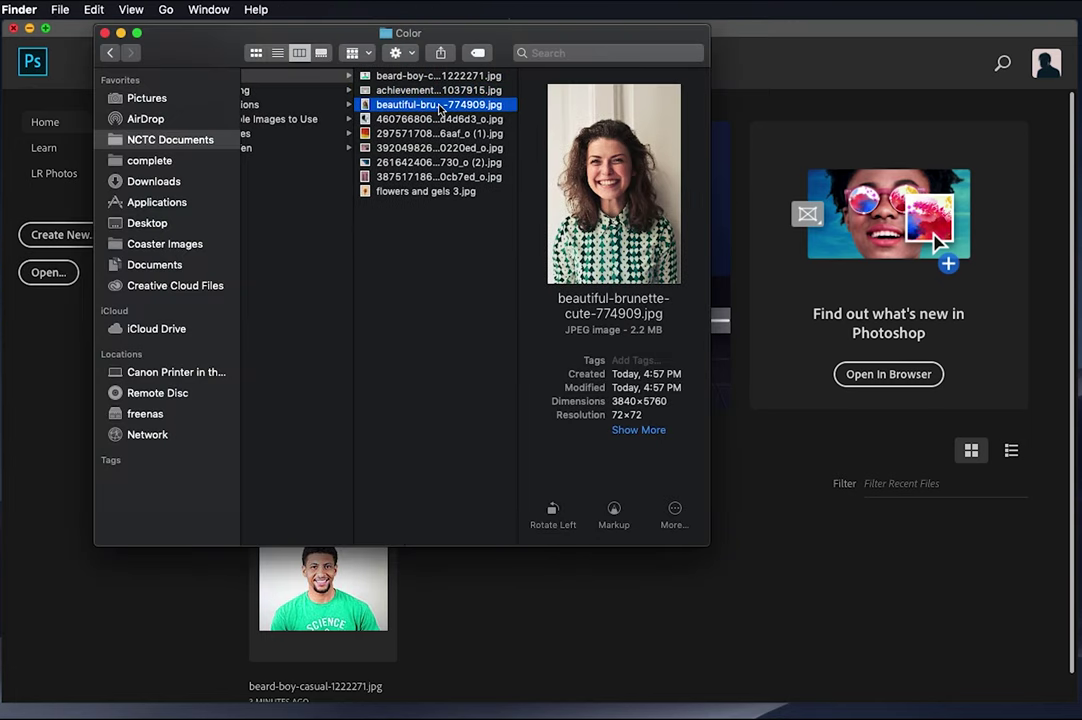
pyautogui.moveTo(376, 100); pyautogui.dragTo(785, 265)
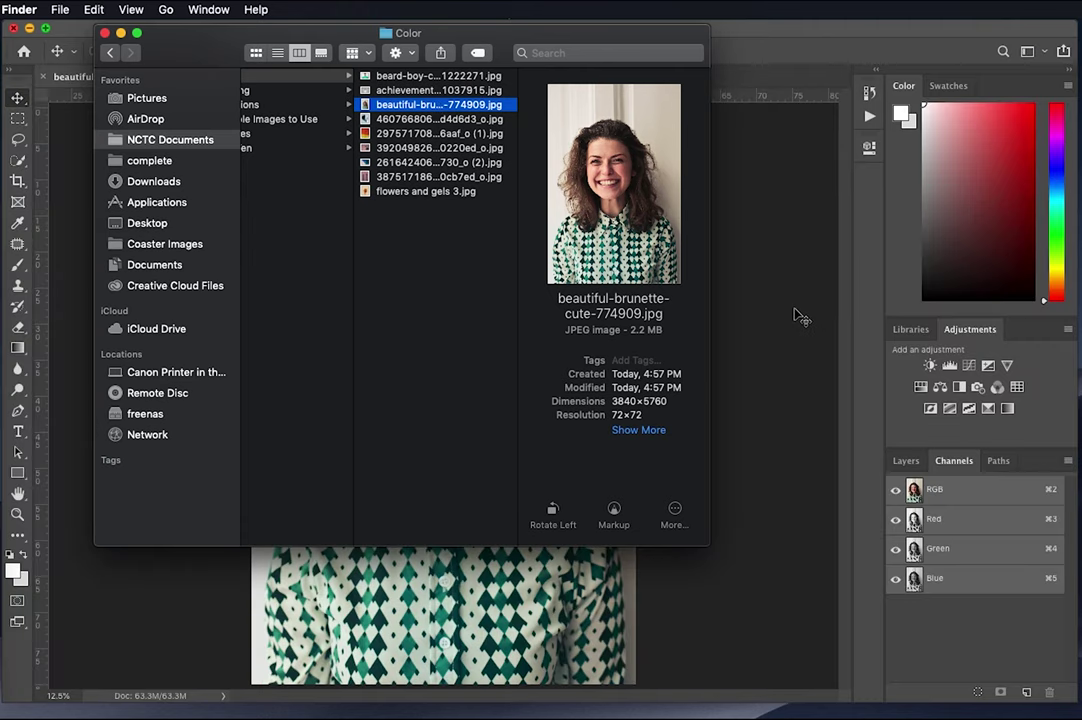
pyautogui.click(907, 400)
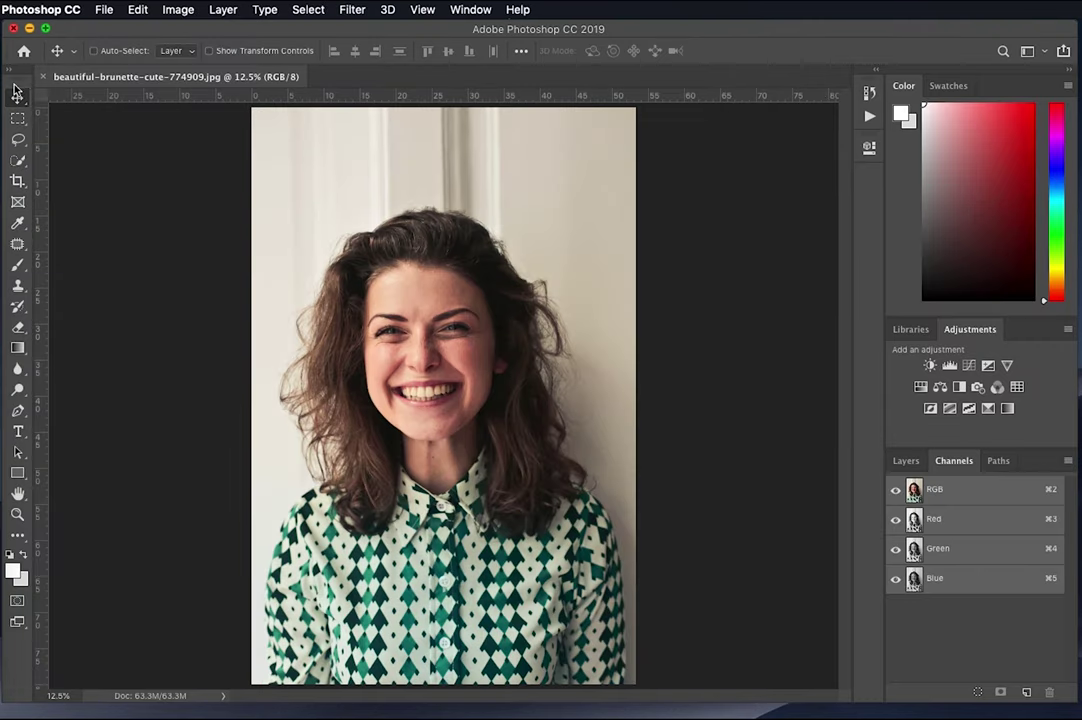
# - Convert the brunette photo to CMYK Color mode
pyautogui.click(178, 10)
pyautogui.moveTo(186, 28)
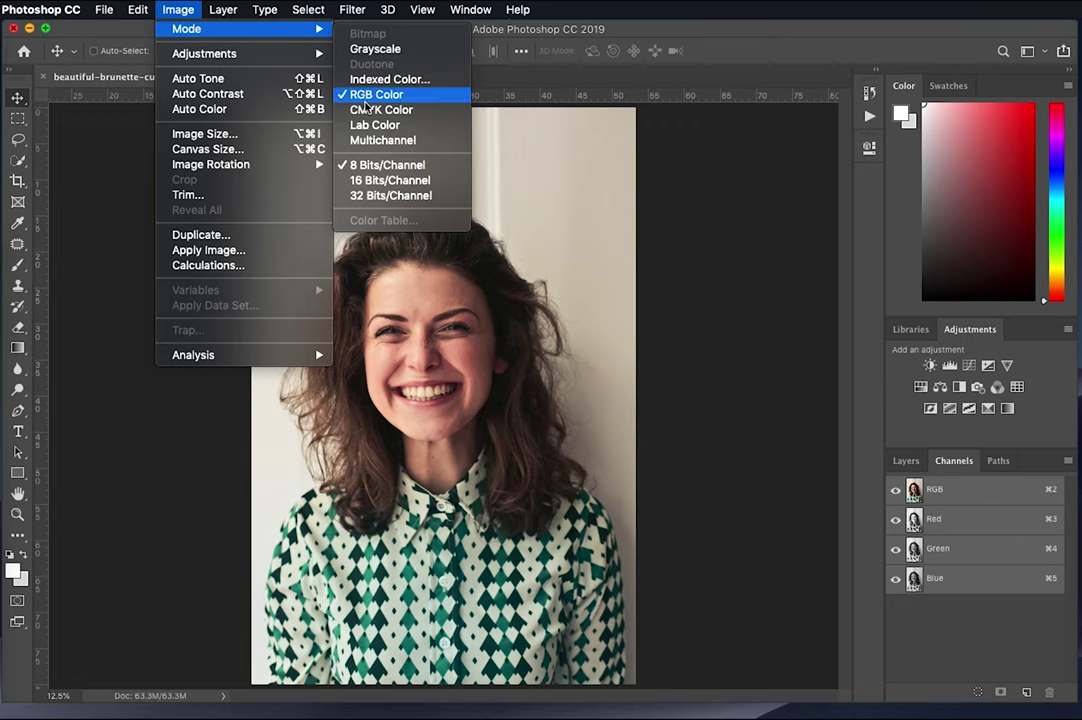
pyautogui.click(366, 110)
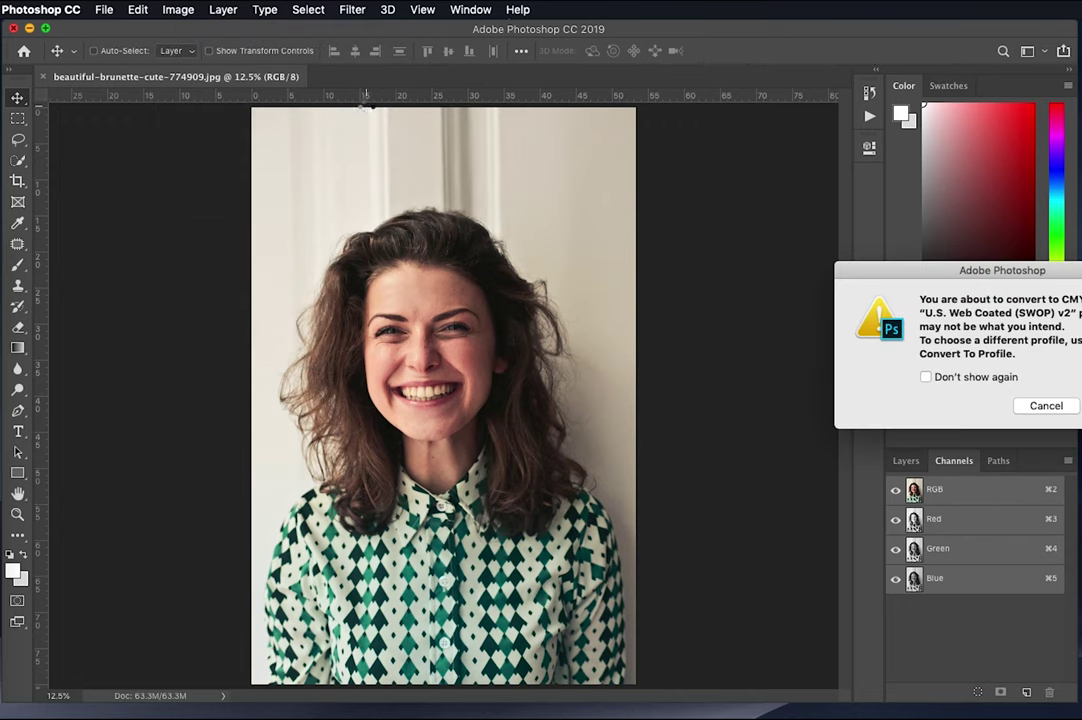
pyautogui.press('Return')
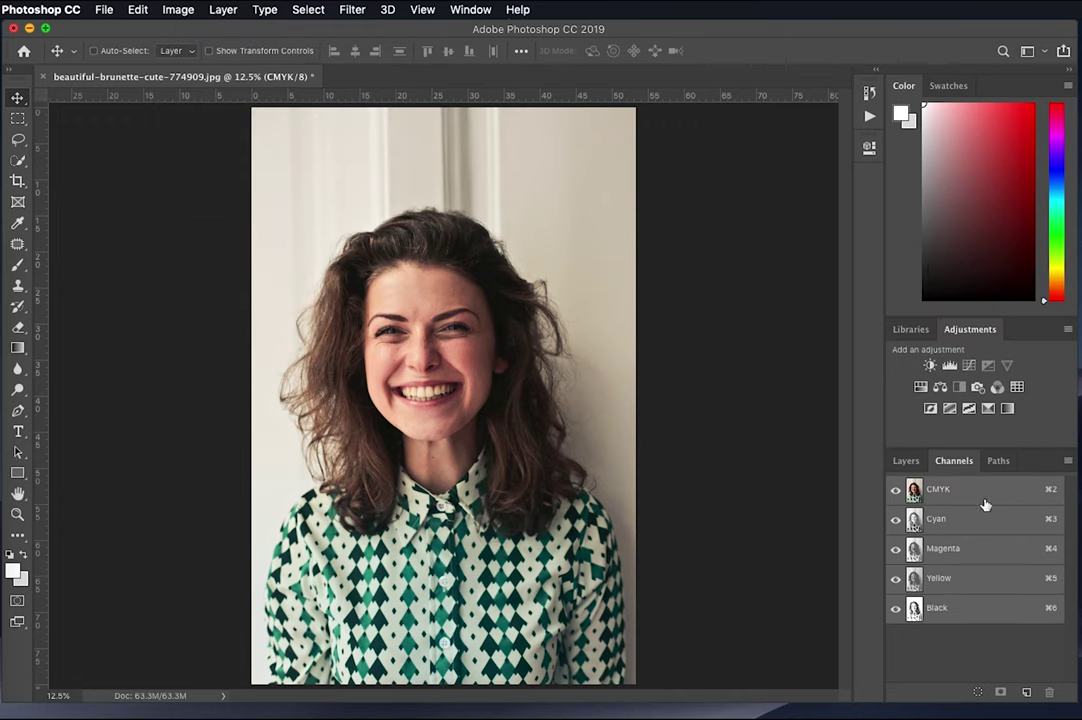
# - Shift Cyan right, Magenta left and Yellow up, then view all channels as the composite
pyautogui.click(969, 519)
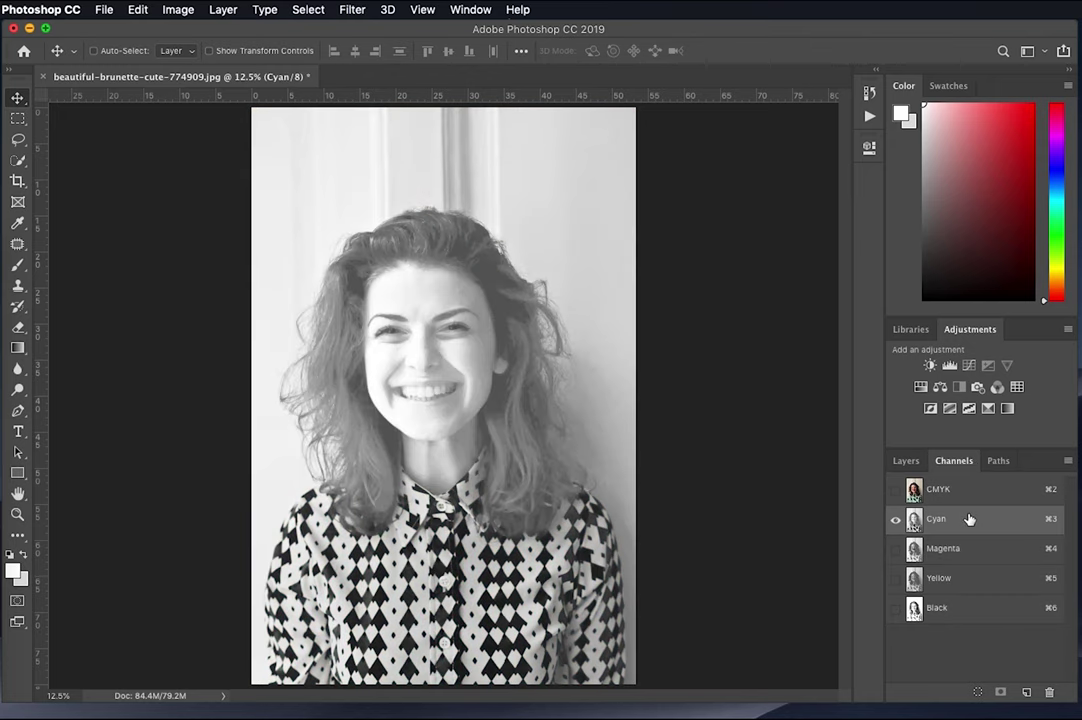
pyautogui.moveTo(497, 461); pyautogui.dragTo(545, 464)
pyautogui.click(940, 548)
pyautogui.moveTo(480, 385); pyautogui.dragTo(437, 385)
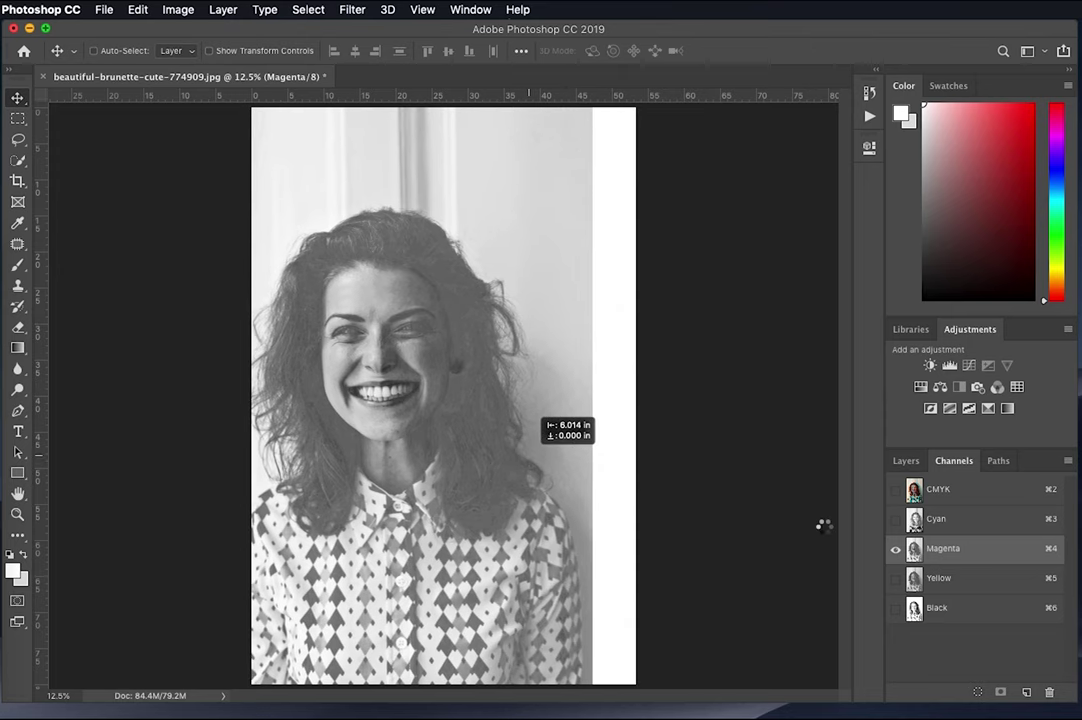
pyautogui.click(963, 580)
pyautogui.moveTo(582, 500); pyautogui.dragTo(602, 460)
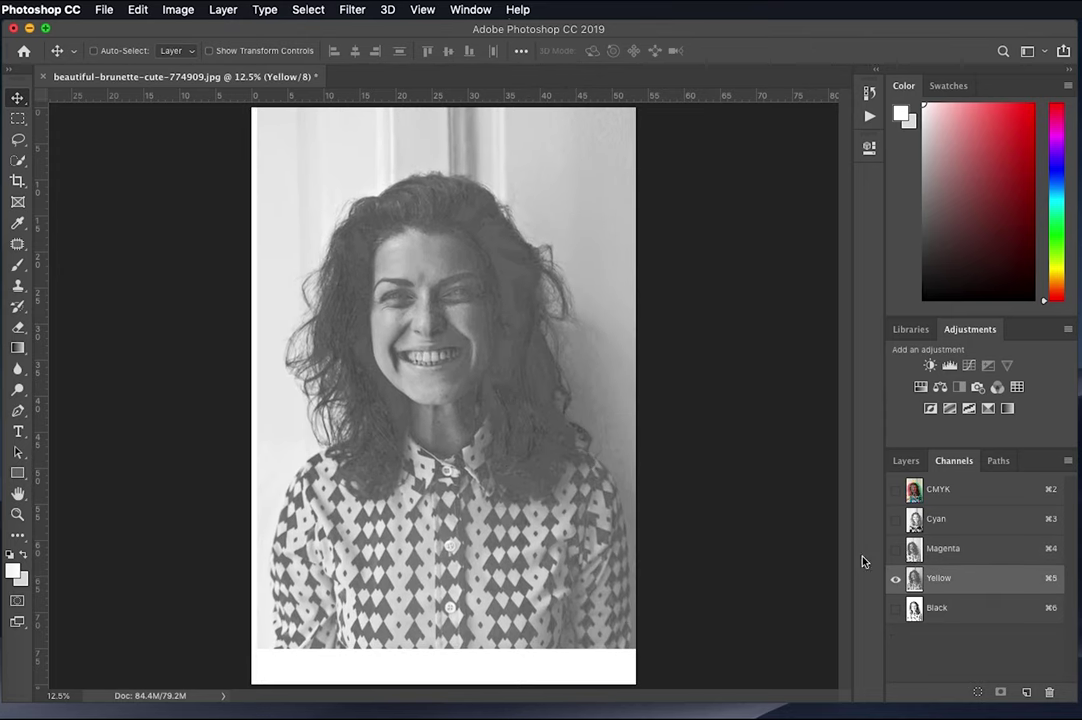
pyautogui.click(952, 610)
pyautogui.click(895, 490)
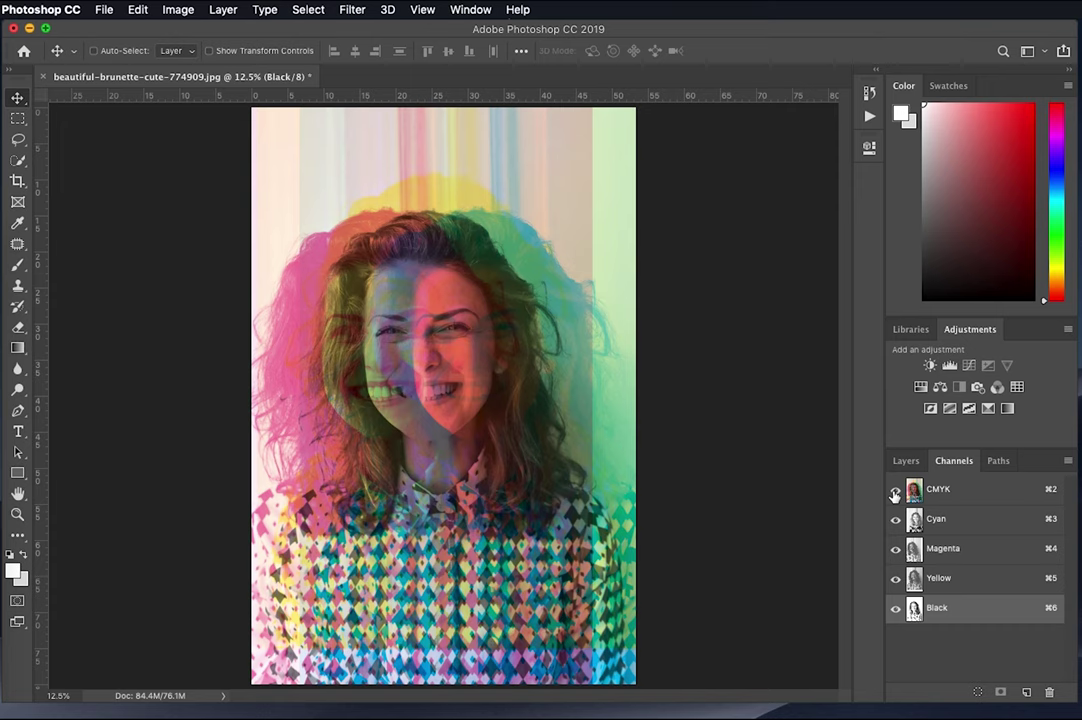
pyautogui.click(176, 9)
pyautogui.moveTo(171, 31)
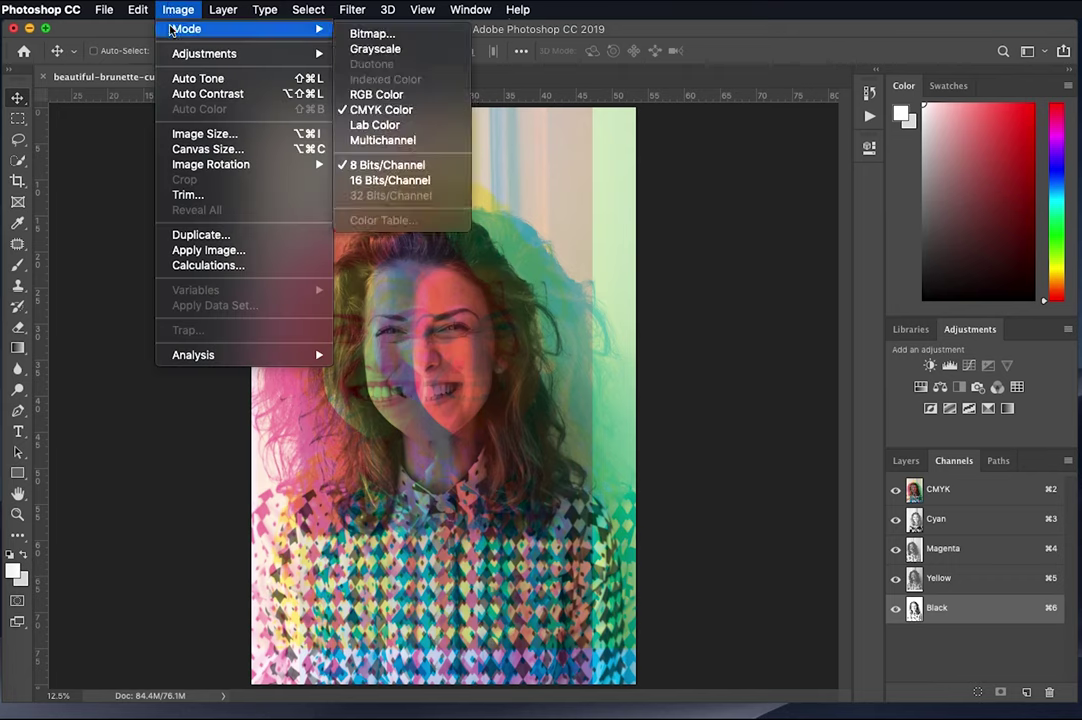
# - Switch the photo back to RGB Color and close it without saving
pyautogui.click(405, 95)
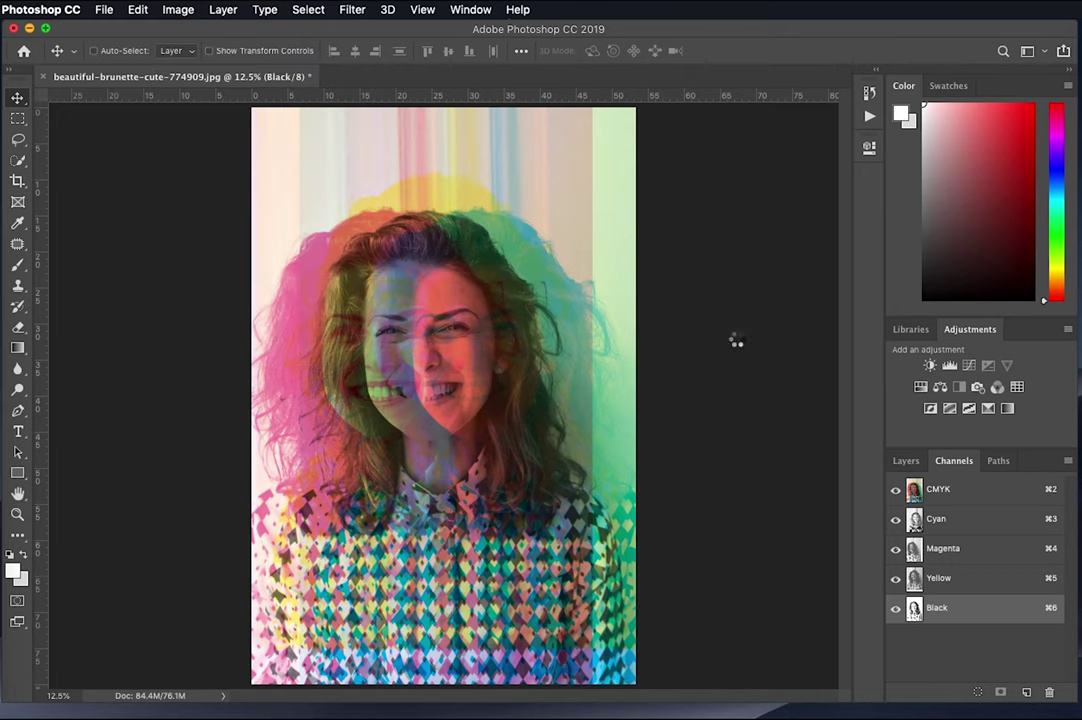
pyautogui.press('super+w')
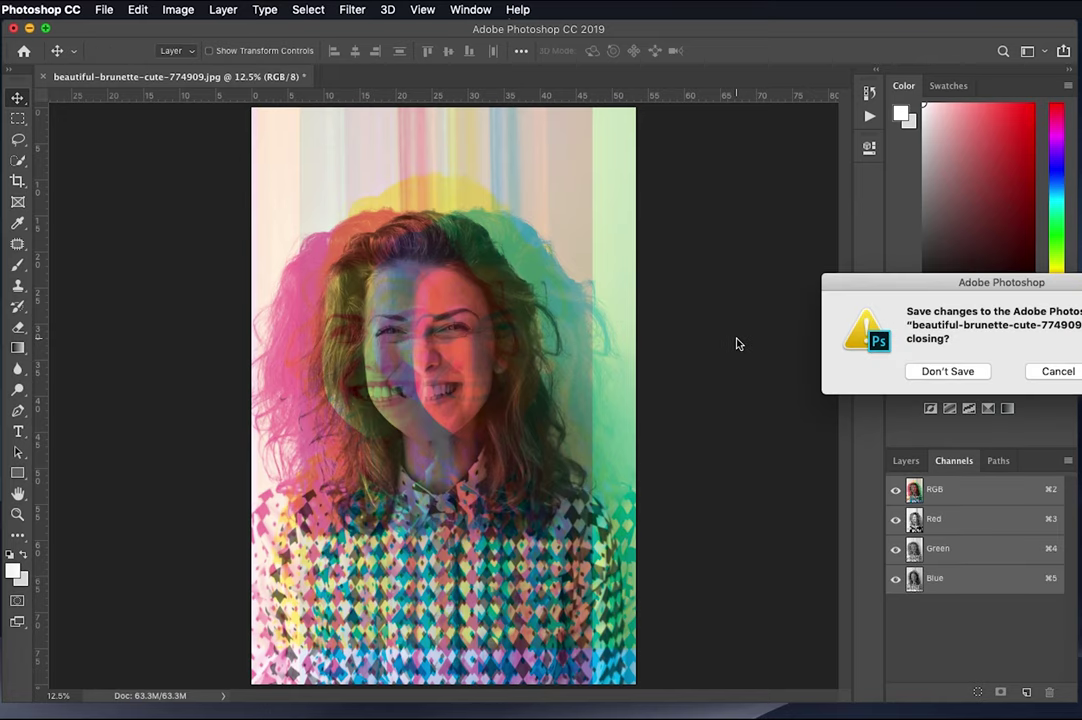
pyautogui.press('super+d')
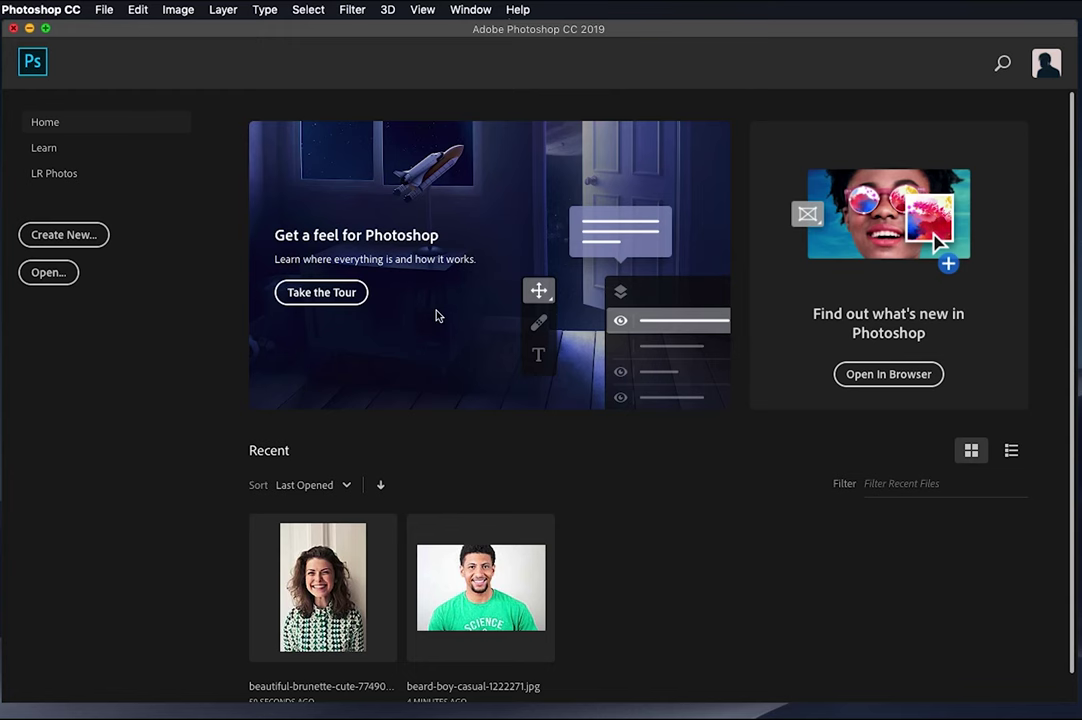
# - Create a new 18 x 24 in document from the Art & Illustration Poster preset
pyautogui.click(73, 245)
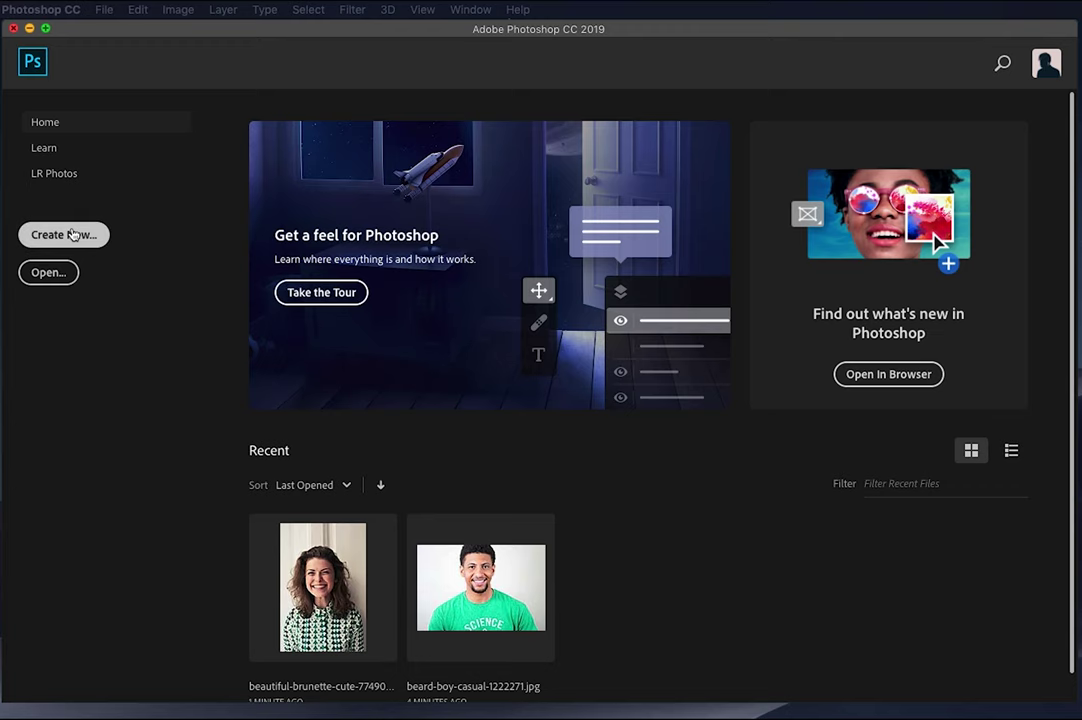
pyautogui.click(73, 234)
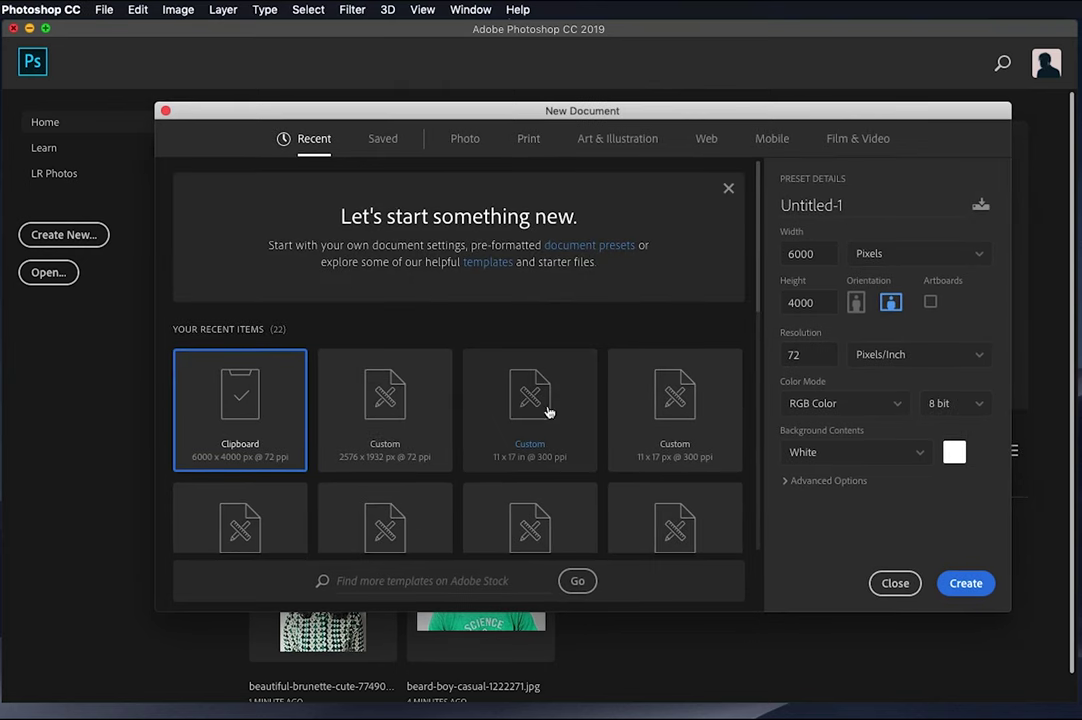
pyautogui.click(617, 139)
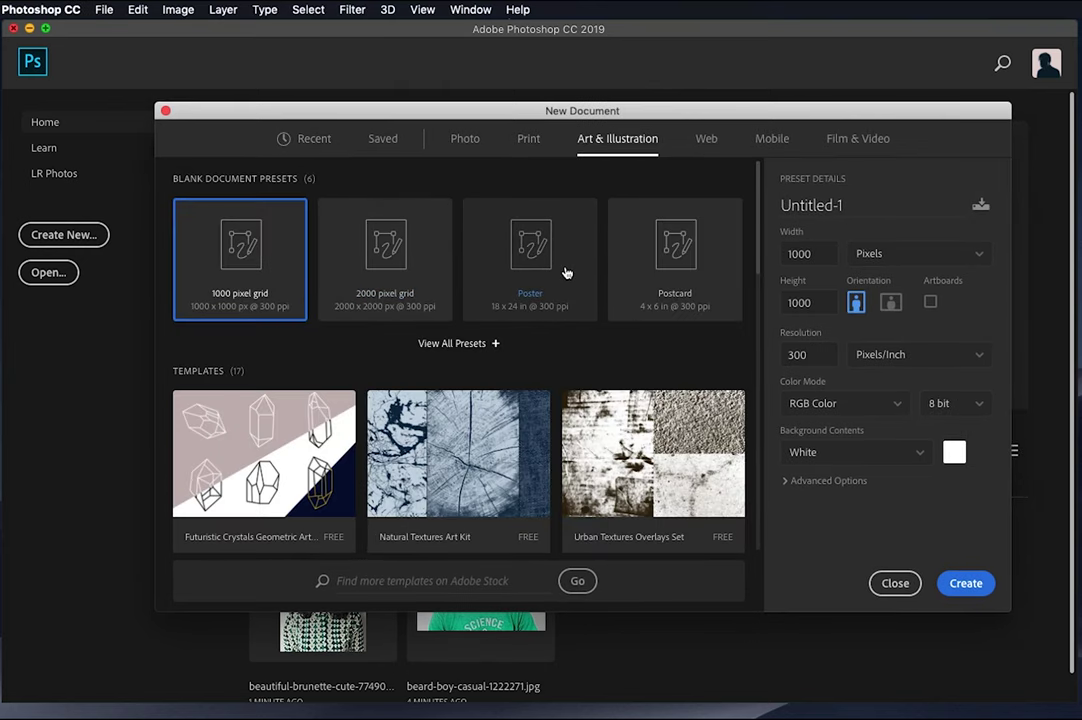
pyautogui.click(549, 254)
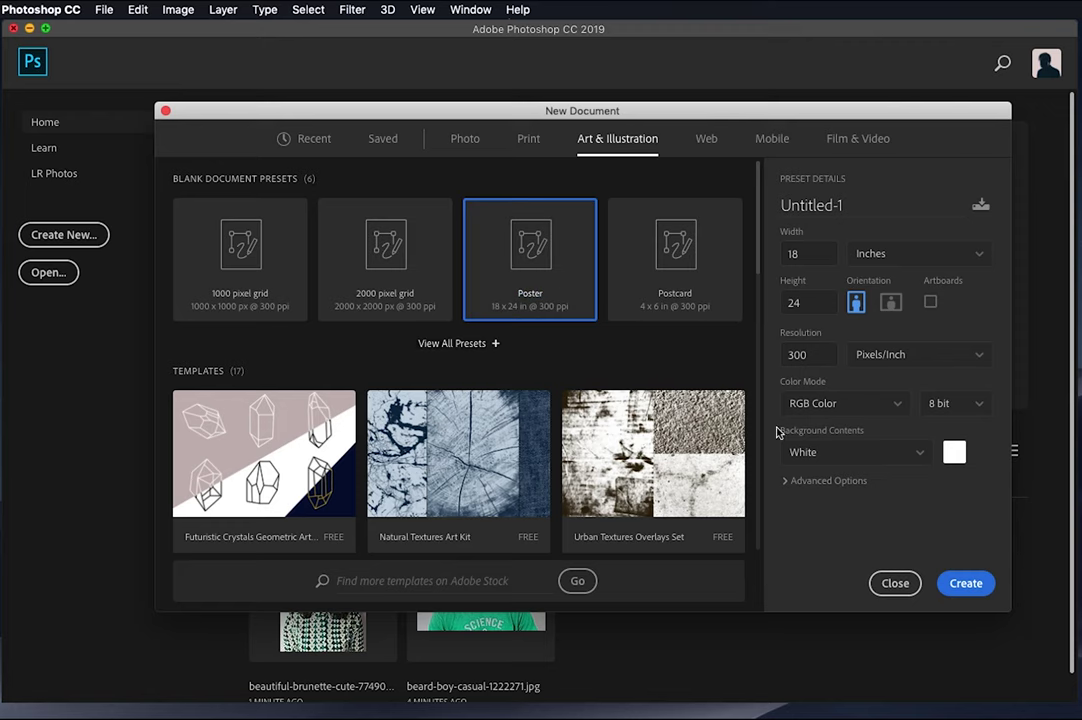
pyautogui.click(966, 584)
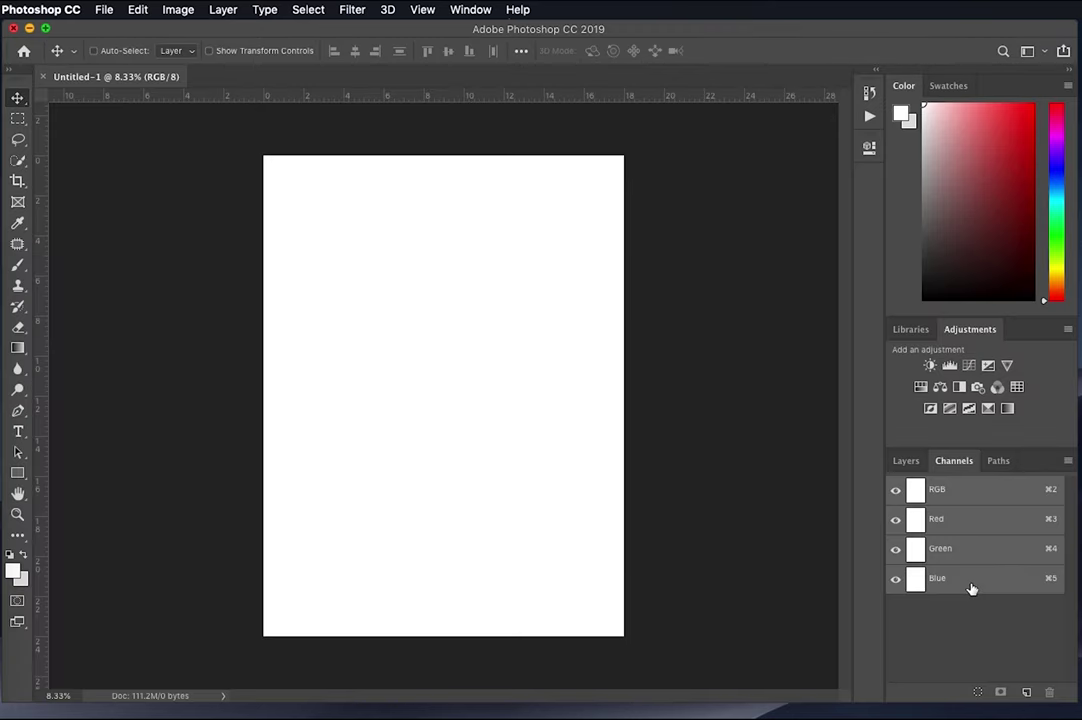
pyautogui.click(905, 460)
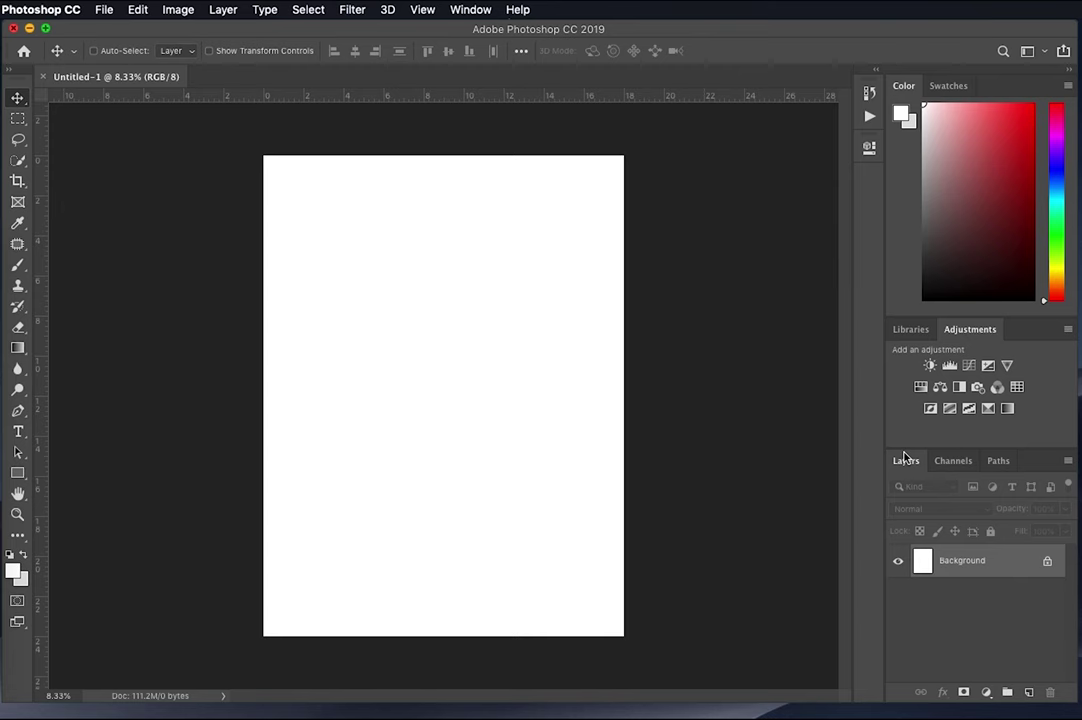
# - Add an empty Layer 1 above the Untitled-1 poster's Background layer
pyautogui.click(905, 459)
pyautogui.click(1029, 692)
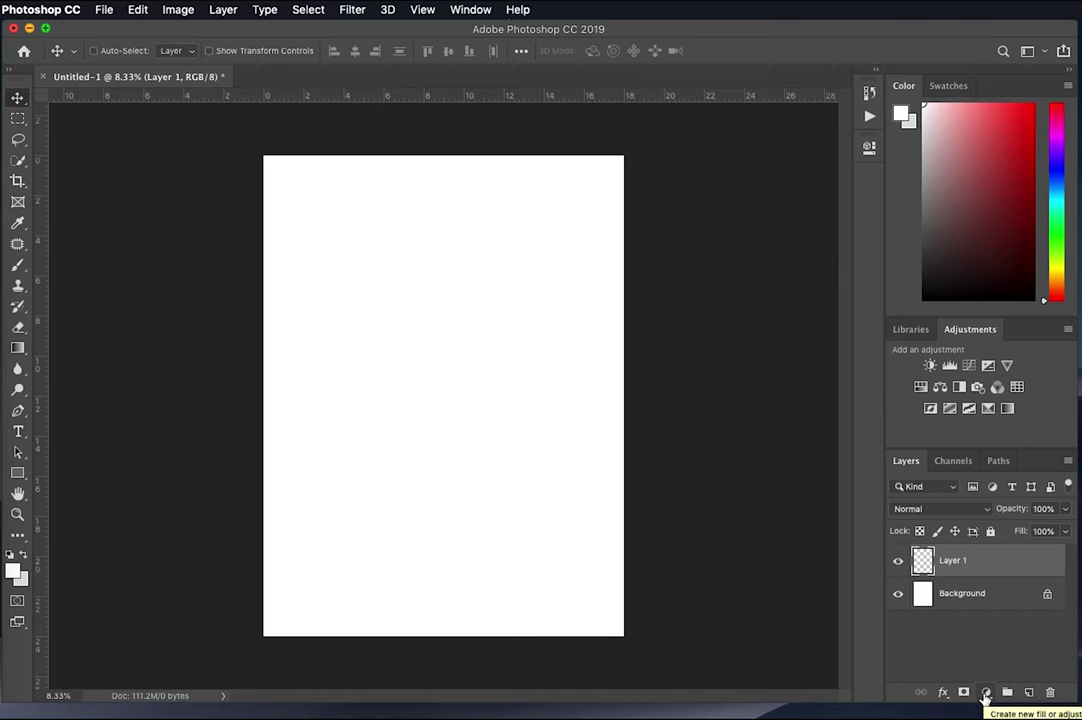
pyautogui.click(985, 694)
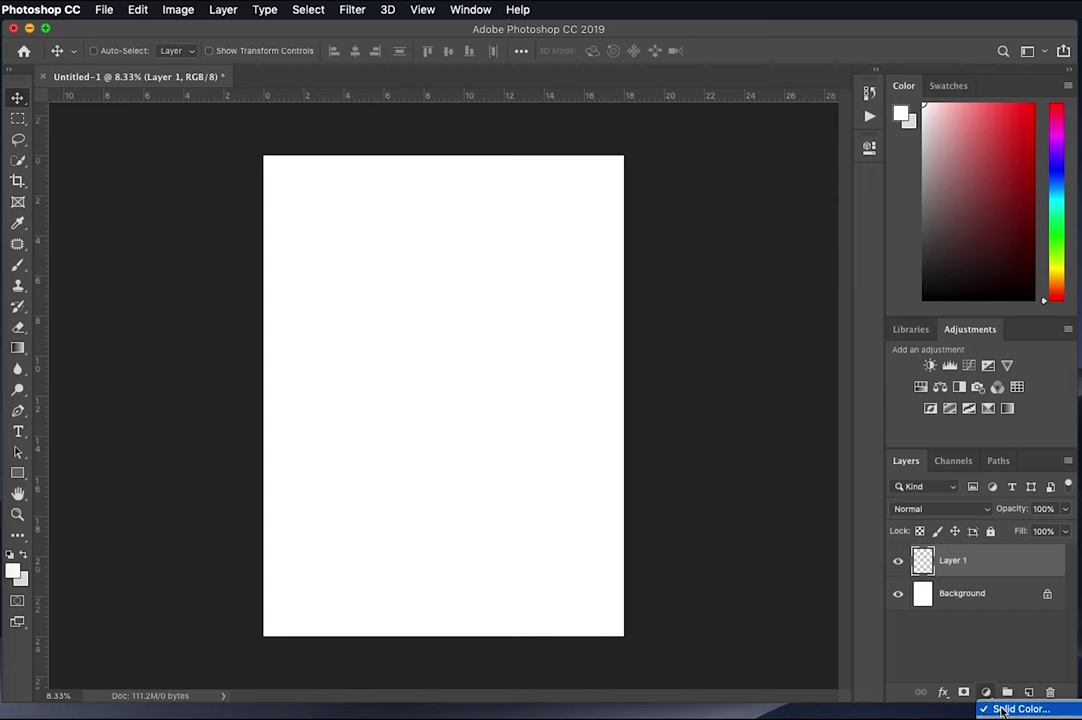
# - Add a Solid Color fill layer and drag its hue slider through purple and pink
pyautogui.click(1010, 709)
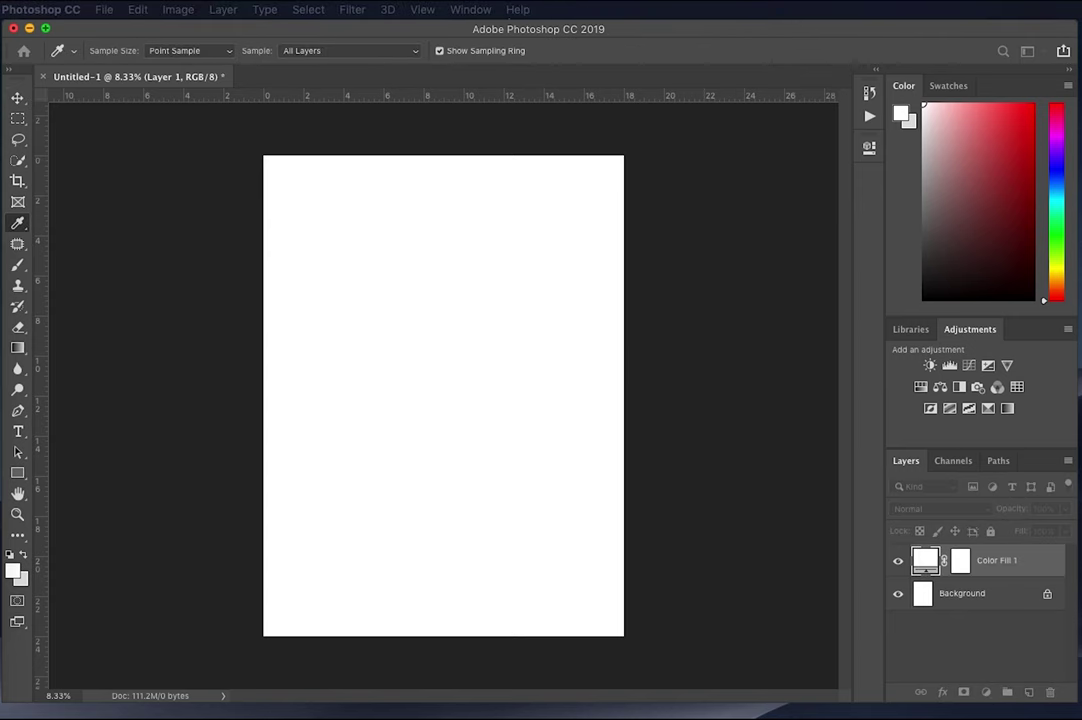
pyautogui.moveTo(937, 199); pyautogui.dragTo(563, 166)
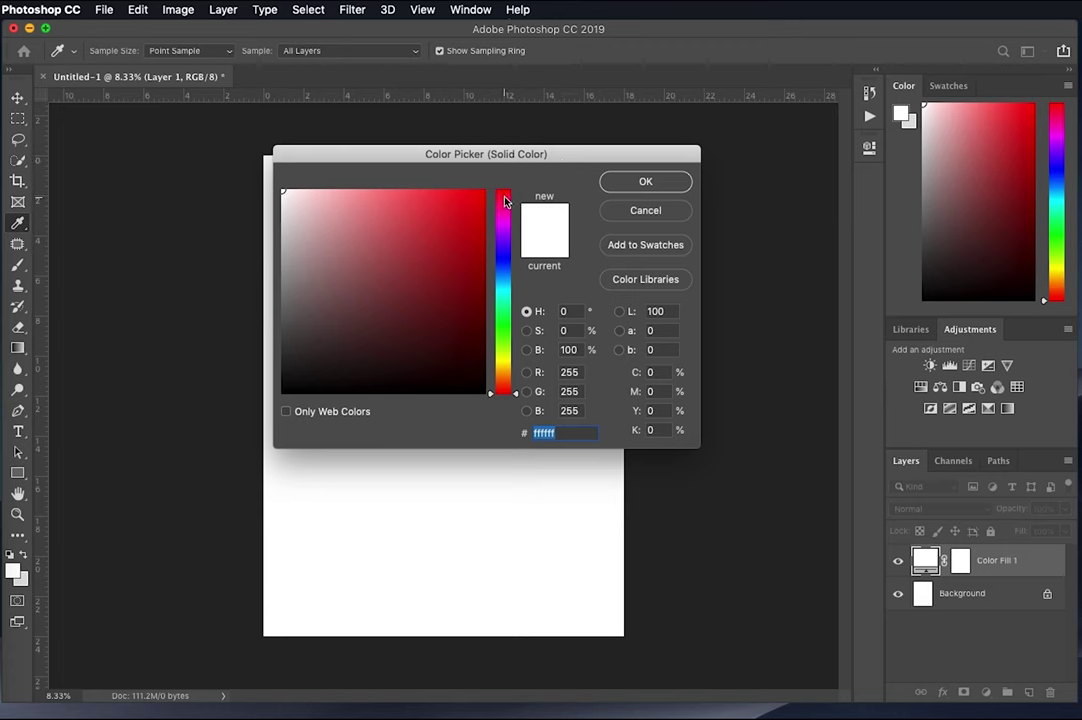
pyautogui.moveTo(504, 206); pyautogui.dragTo(503, 253)
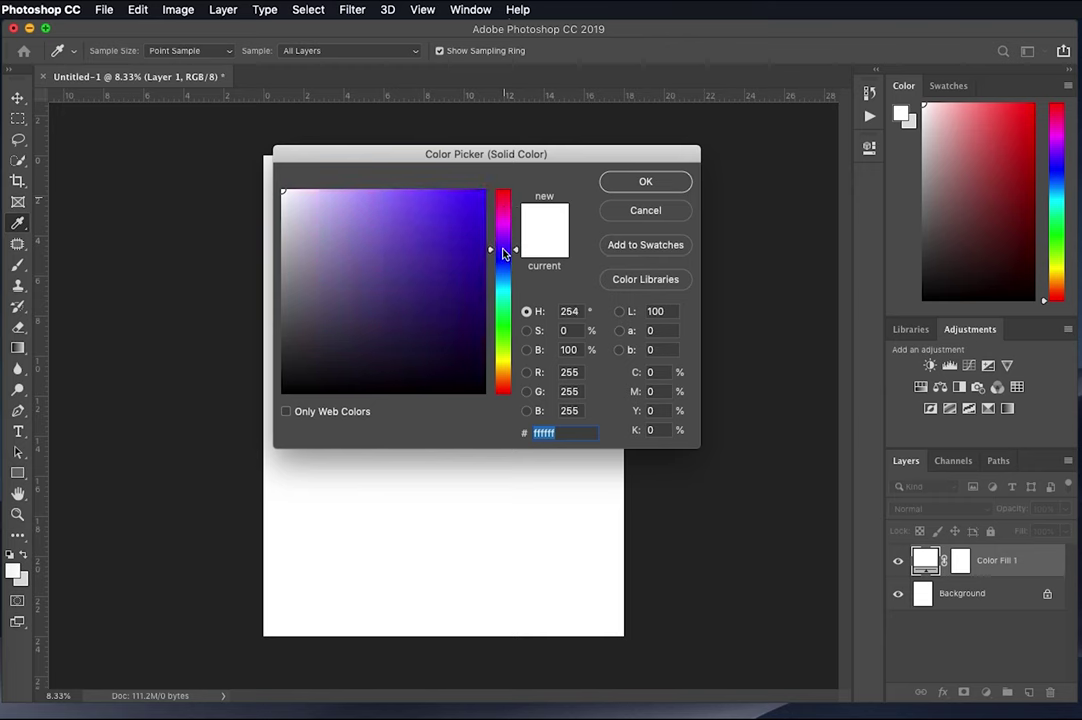
pyautogui.moveTo(504, 253); pyautogui.dragTo(512, 364)
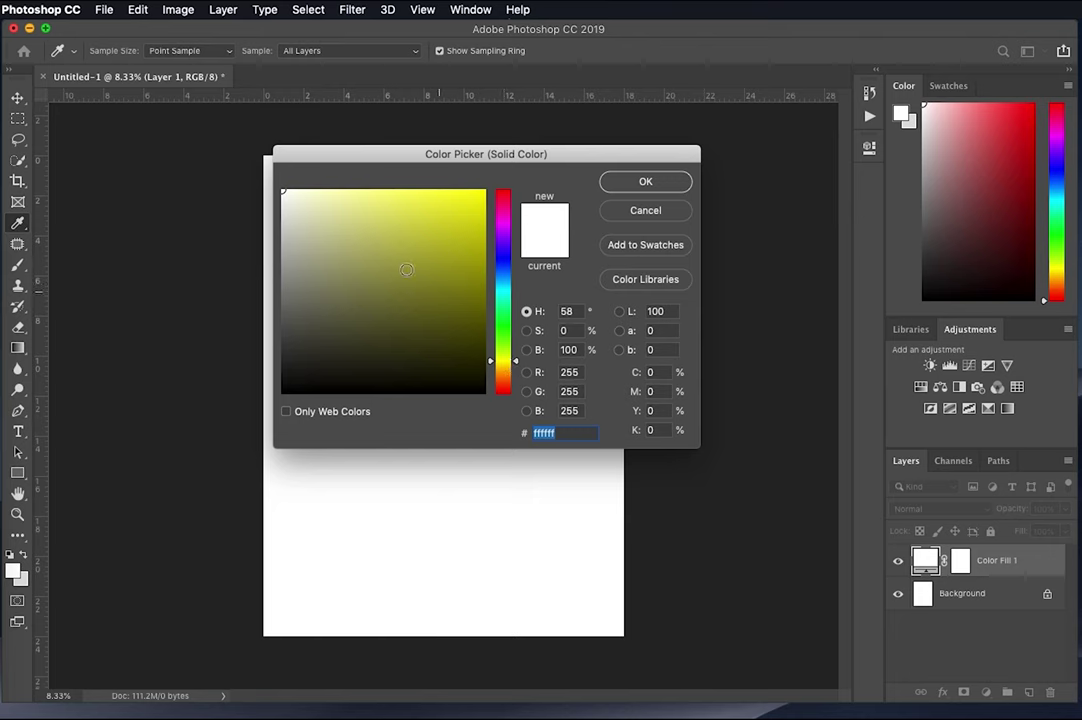
# - Set the Color Fill 1 layer to pale yellow f8ff8f and confirm
pyautogui.click(344, 193)
pyautogui.moveTo(344, 193)
pyautogui.mouseDown()
pyautogui.moveTo(379, 205)
pyautogui.moveTo(456, 193)
pyautogui.moveTo(425, 241)
pyautogui.moveTo(295, 287)
pyautogui.moveTo(446, 254)
pyautogui.mouseUp()
pyautogui.moveTo(348, 225); pyautogui.dragTo(352, 190)
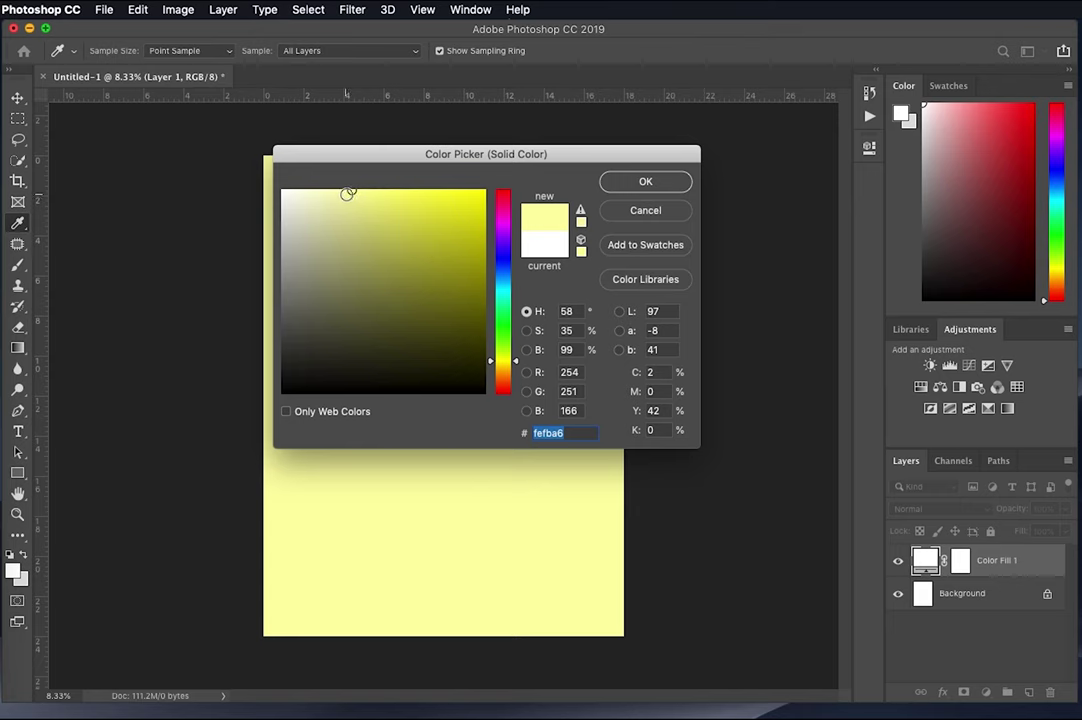
pyautogui.click(505, 337)
pyautogui.moveTo(507, 337)
pyautogui.mouseDown()
pyautogui.moveTo(505, 199)
pyautogui.moveTo(507, 315)
pyautogui.mouseUp()
pyautogui.click(507, 357)
pyautogui.moveTo(350, 192)
pyautogui.mouseDown()
pyautogui.moveTo(290, 191)
pyautogui.moveTo(440, 192)
pyautogui.moveTo(261, 183)
pyautogui.moveTo(485, 190)
pyautogui.moveTo(353, 188)
pyautogui.moveTo(360, 382)
pyautogui.moveTo(365, 278)
pyautogui.moveTo(360, 191)
pyautogui.moveTo(353, 391)
pyautogui.moveTo(372, 186)
pyautogui.mouseUp()
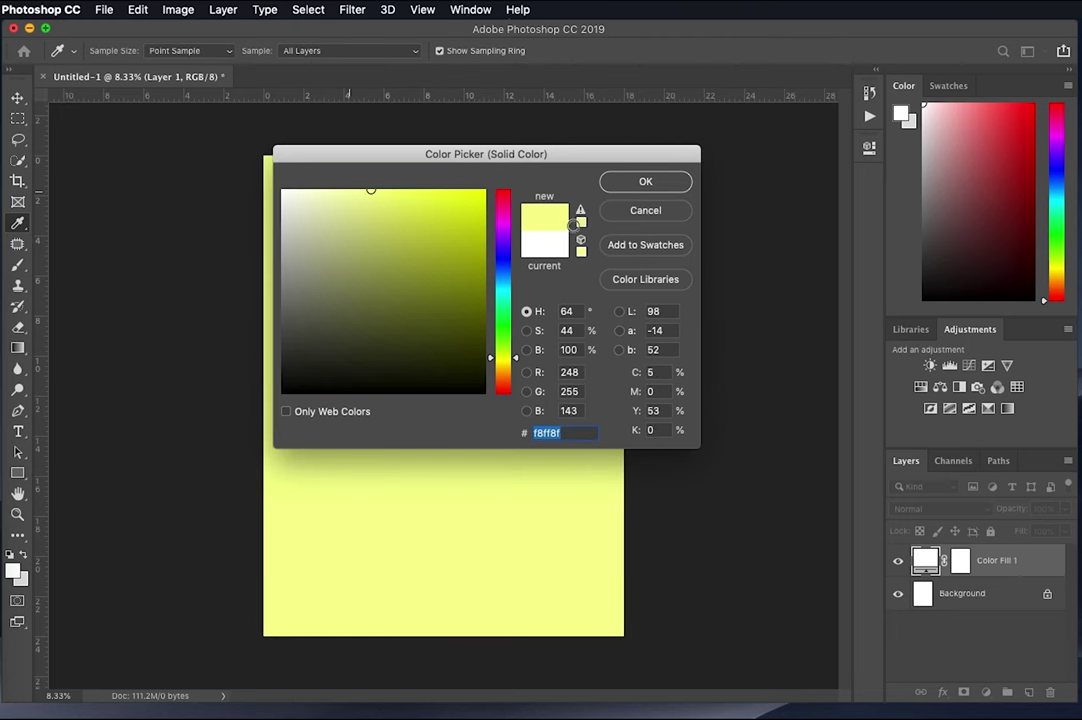
pyautogui.click(664, 183)
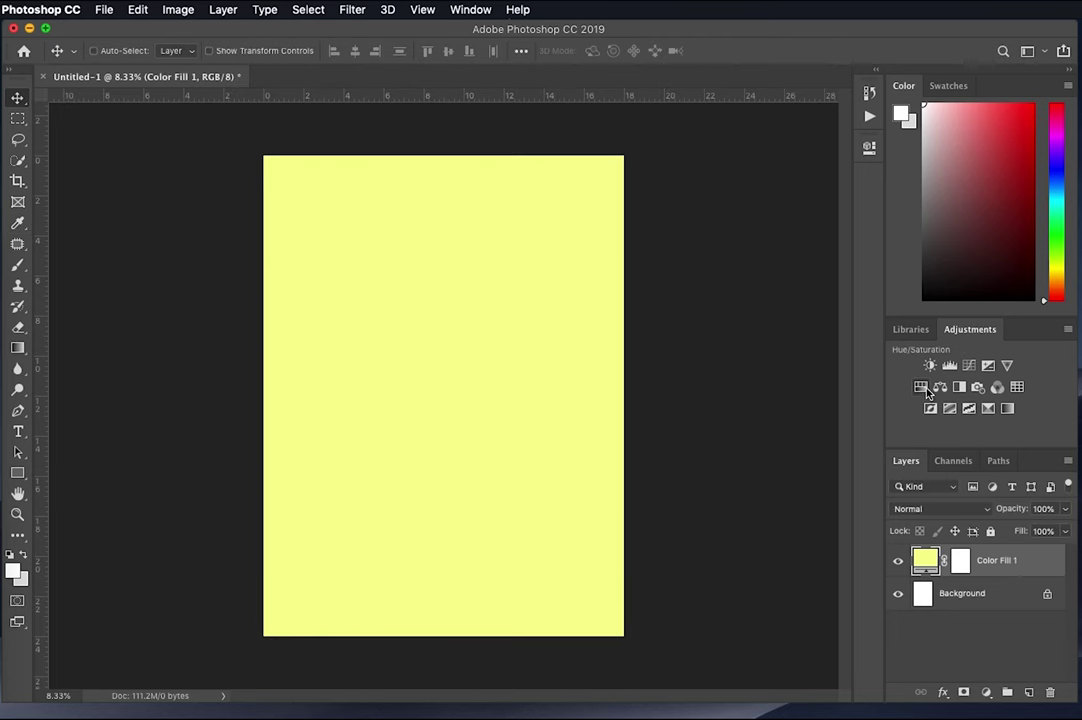
# - Try darkening the yellow fill with a Hue/Saturation layer, then delete Hue/Saturation 1
pyautogui.click(922, 388)
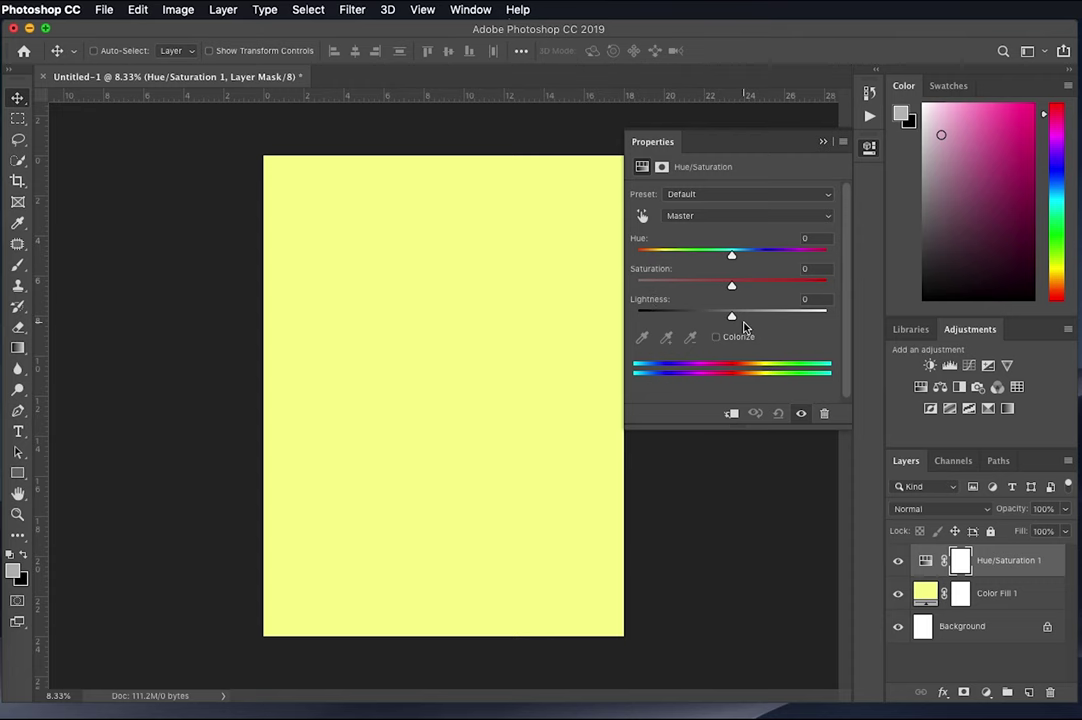
pyautogui.moveTo(732, 314); pyautogui.dragTo(728, 258)
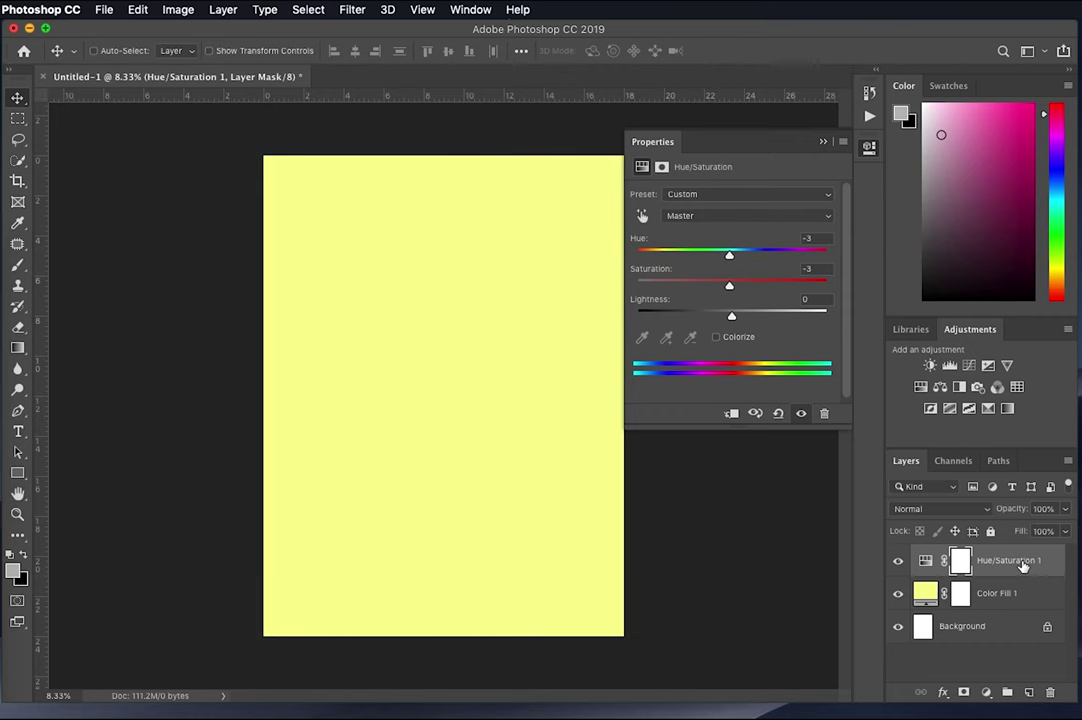
pyautogui.moveTo(1032, 562); pyautogui.dragTo(1050, 692)
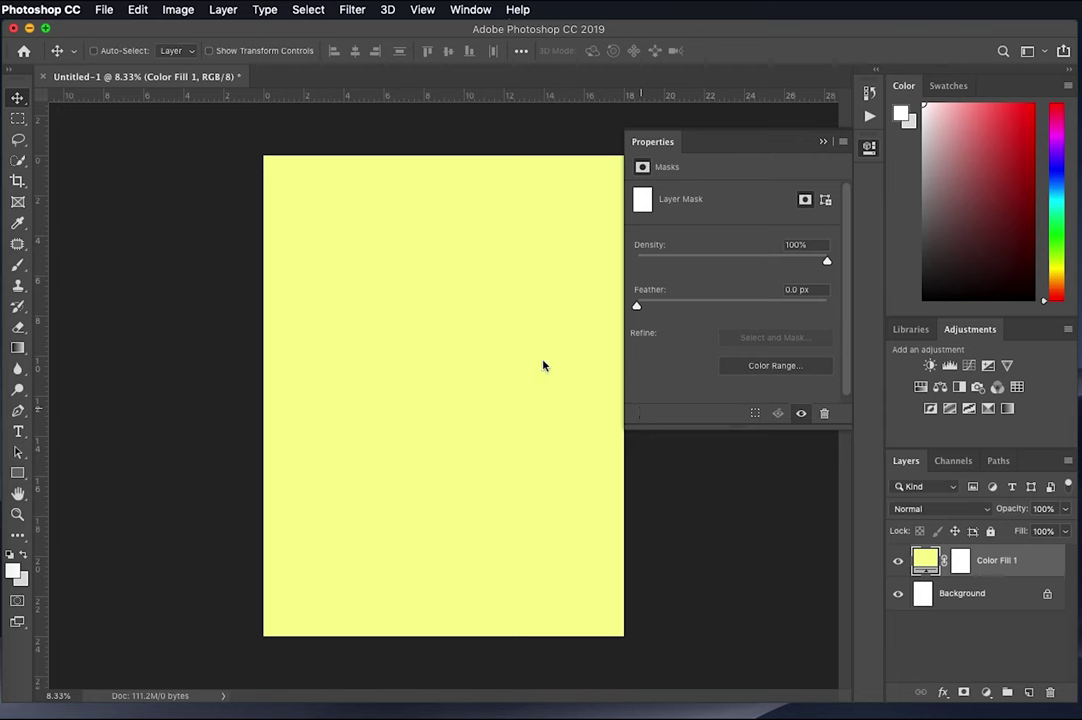
# - Start a heading text layer on the page and set its font size to 72 pt
pyautogui.press('t')
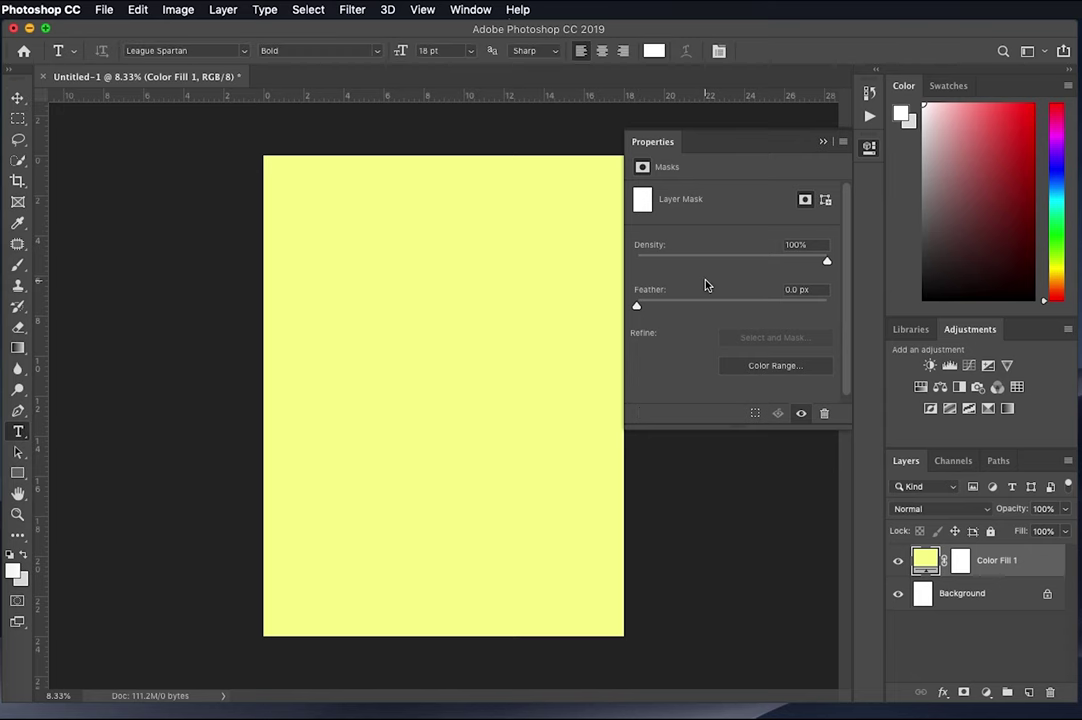
pyautogui.click(290, 346)
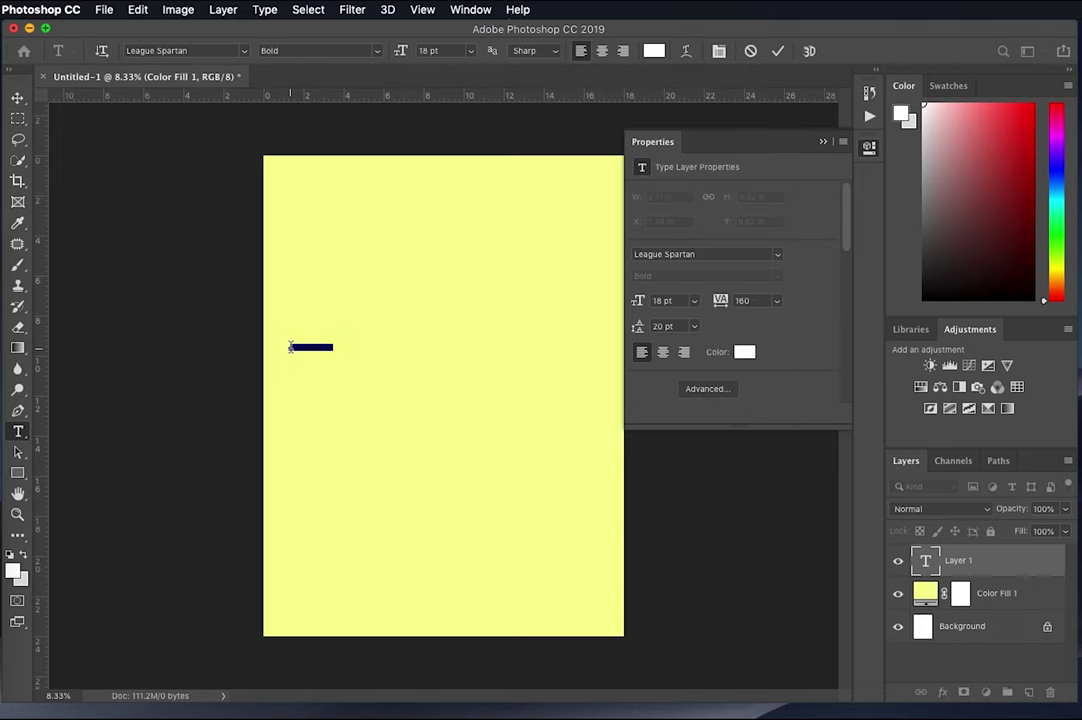
pyautogui.write('TEXT HERE')
pyautogui.press('super+a')
pyautogui.click(401, 50)
pyautogui.write('36')
pyautogui.press('Return')
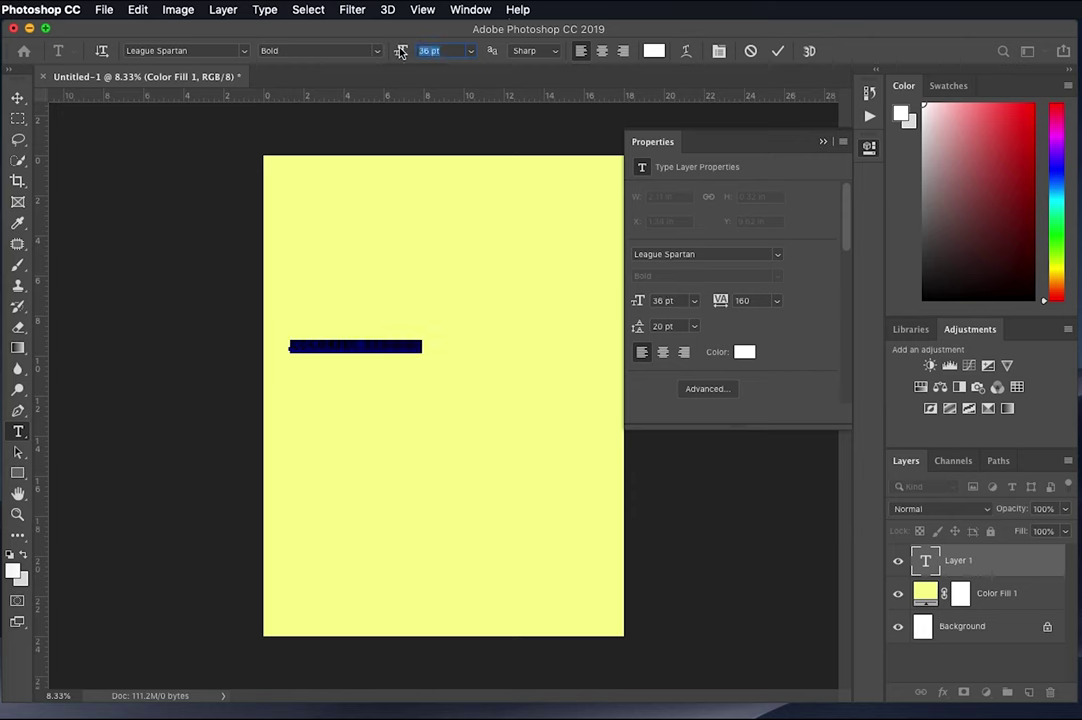
pyautogui.write('72')
pyautogui.press('Return')
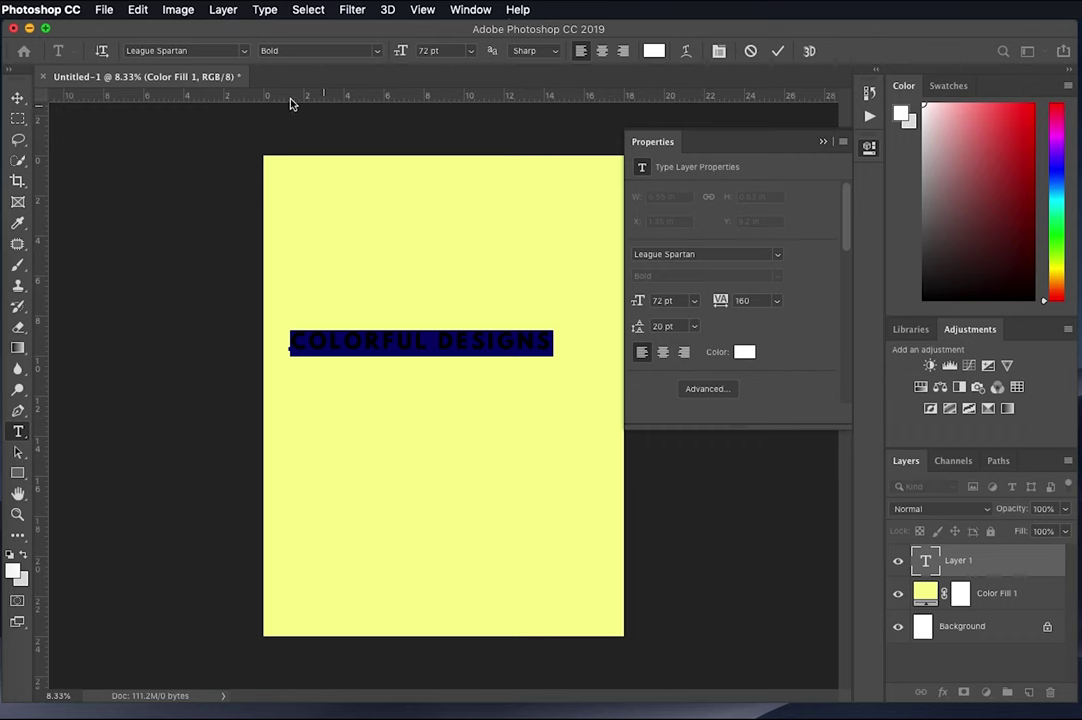
# - Move the heading down toward the page centre and select its text for restyling
pyautogui.click(18, 99)
pyautogui.moveTo(452, 357); pyautogui.dragTo(488, 408)
pyautogui.doubleClick(522, 408)
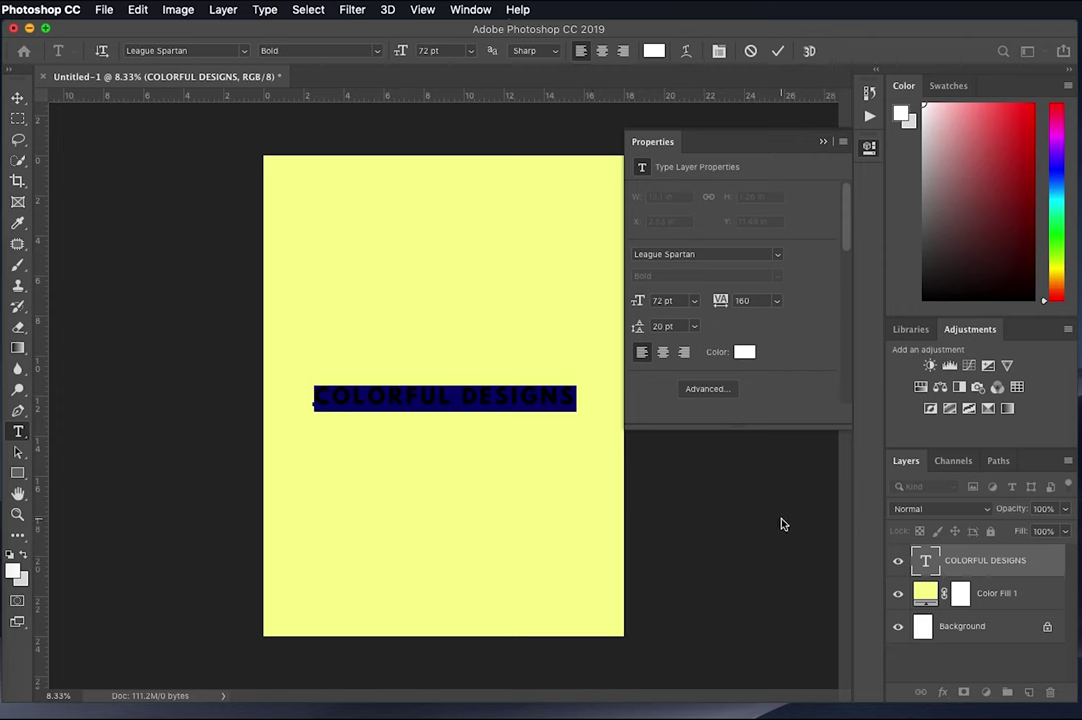
pyautogui.click(930, 562)
pyautogui.doubleClick(928, 562)
# - Colour the heading text mint 5ff6db in the Color Picker and commit the edit
pyautogui.click(653, 51)
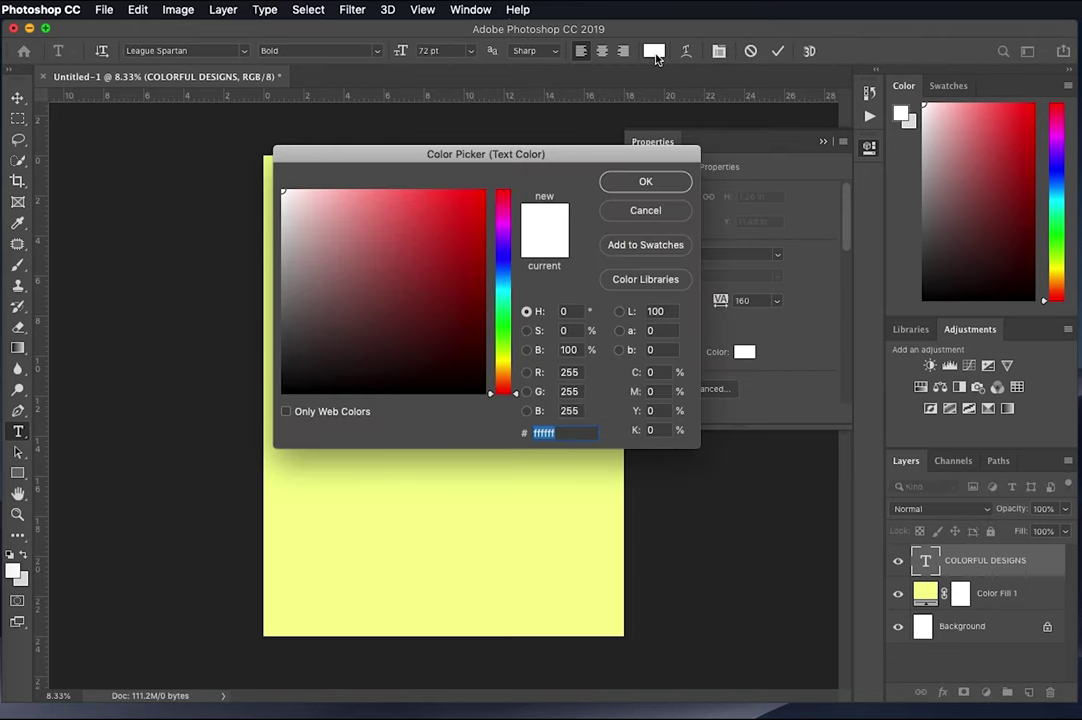
pyautogui.moveTo(609, 159); pyautogui.dragTo(795, 170)
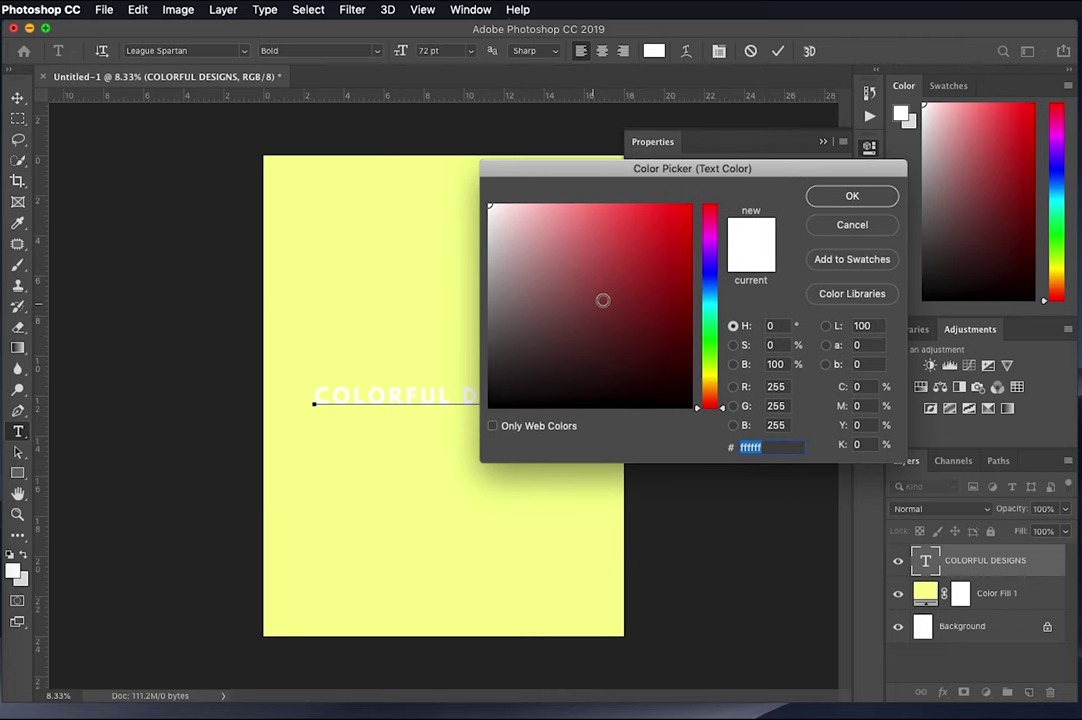
pyautogui.moveTo(663, 168); pyautogui.dragTo(625, 180)
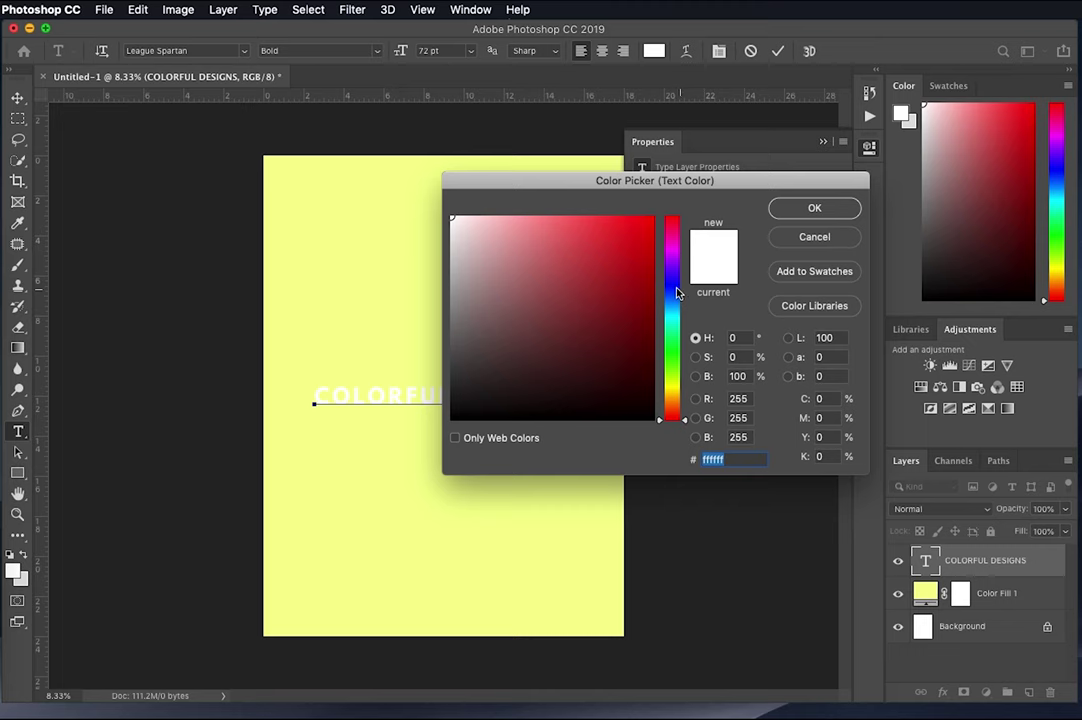
pyautogui.moveTo(671, 407); pyautogui.dragTo(671, 324)
pyautogui.click(578, 226)
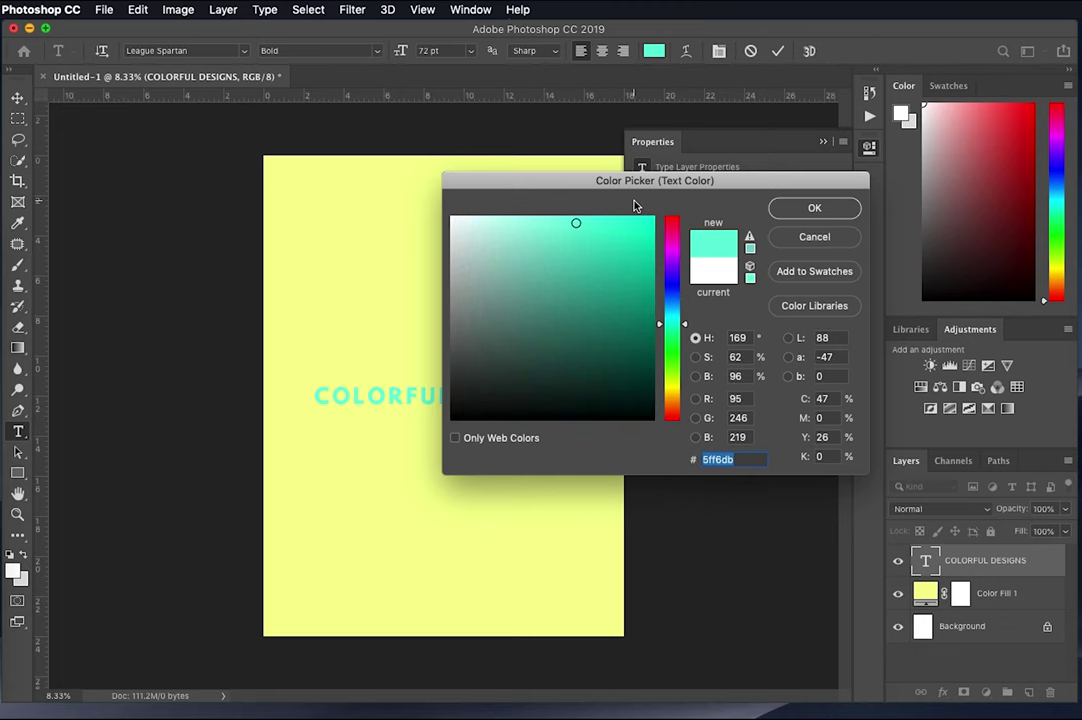
pyautogui.moveTo(536, 169); pyautogui.dragTo(635, 170)
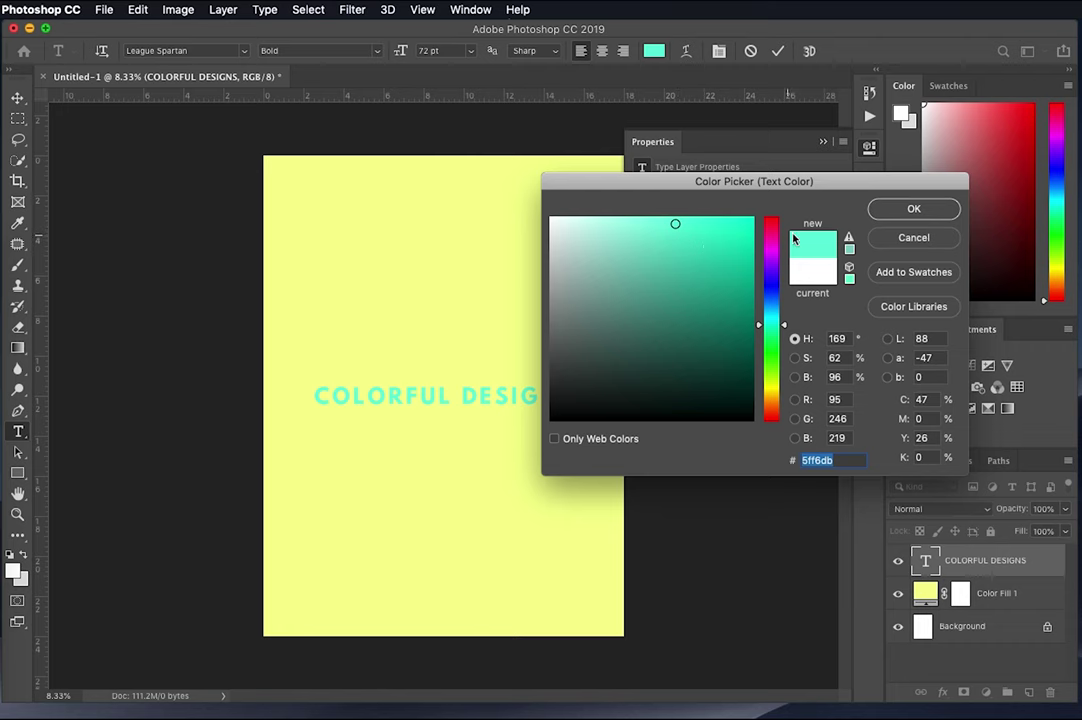
pyautogui.click(903, 213)
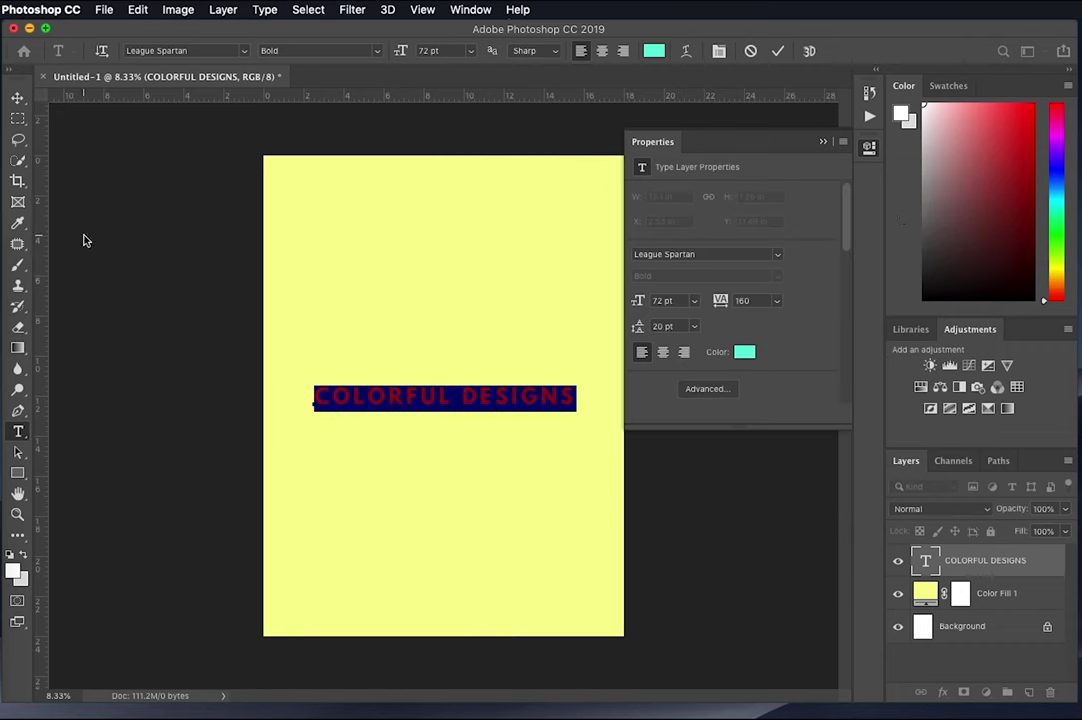
pyautogui.click(17, 100)
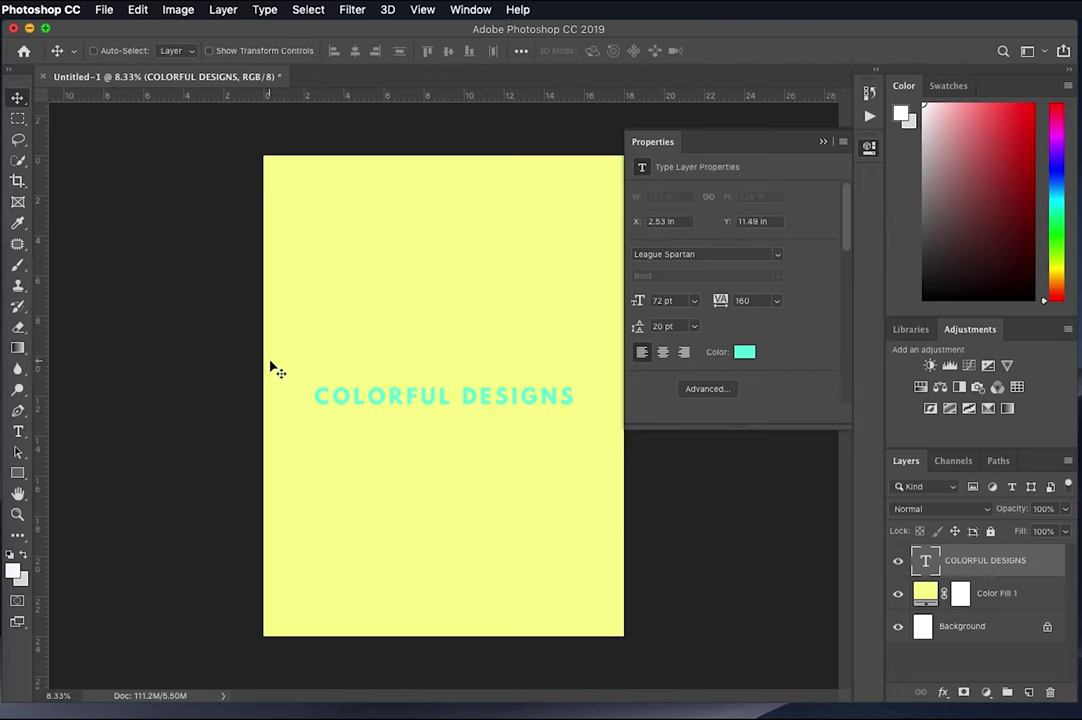
pyautogui.click(17, 473)
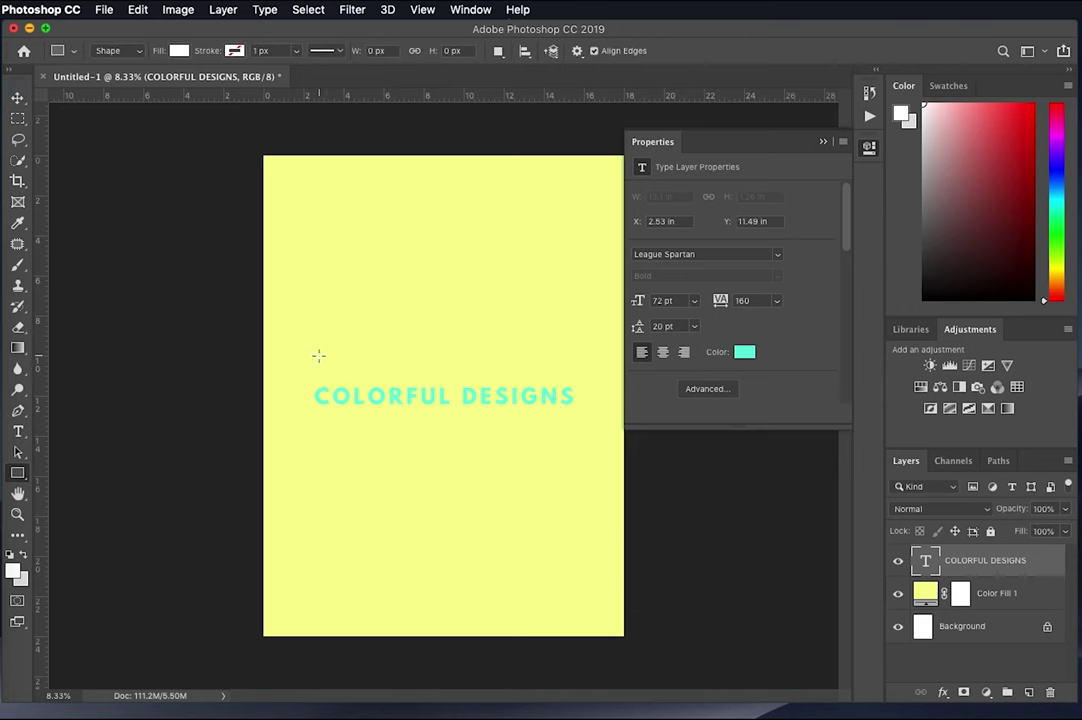
# - Draw a rectangle around the heading with no fill and a 51.08 px mint stroke
pyautogui.moveTo(297, 357); pyautogui.dragTo(599, 437)
pyautogui.click(180, 52)
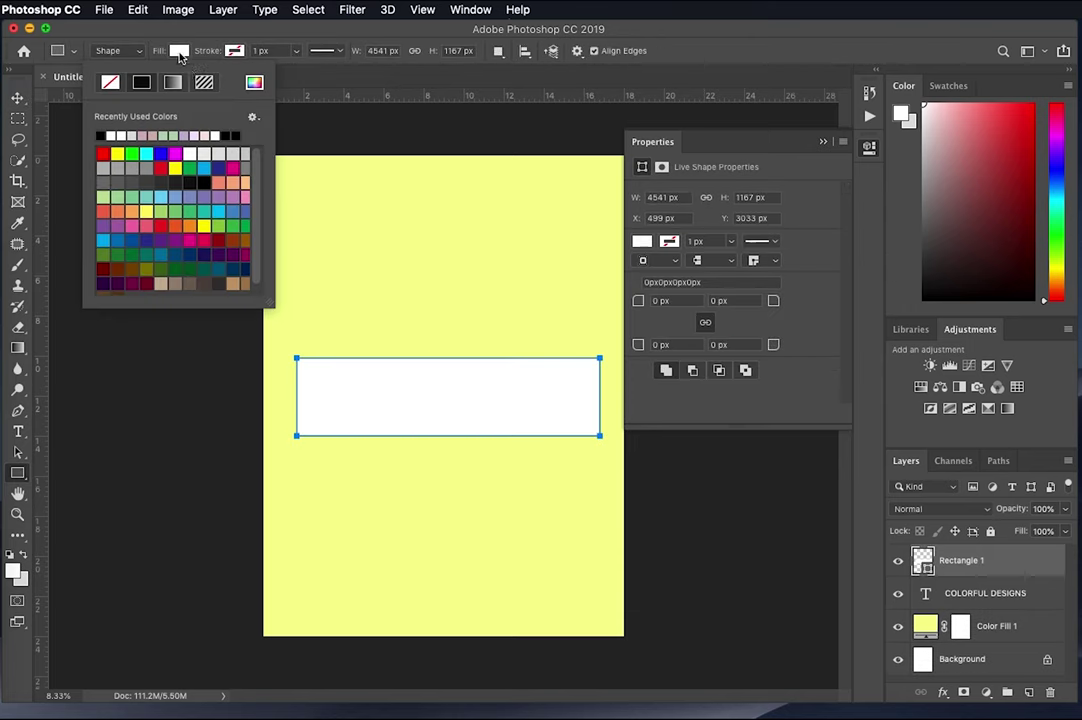
pyautogui.click(110, 82)
pyautogui.click(235, 51)
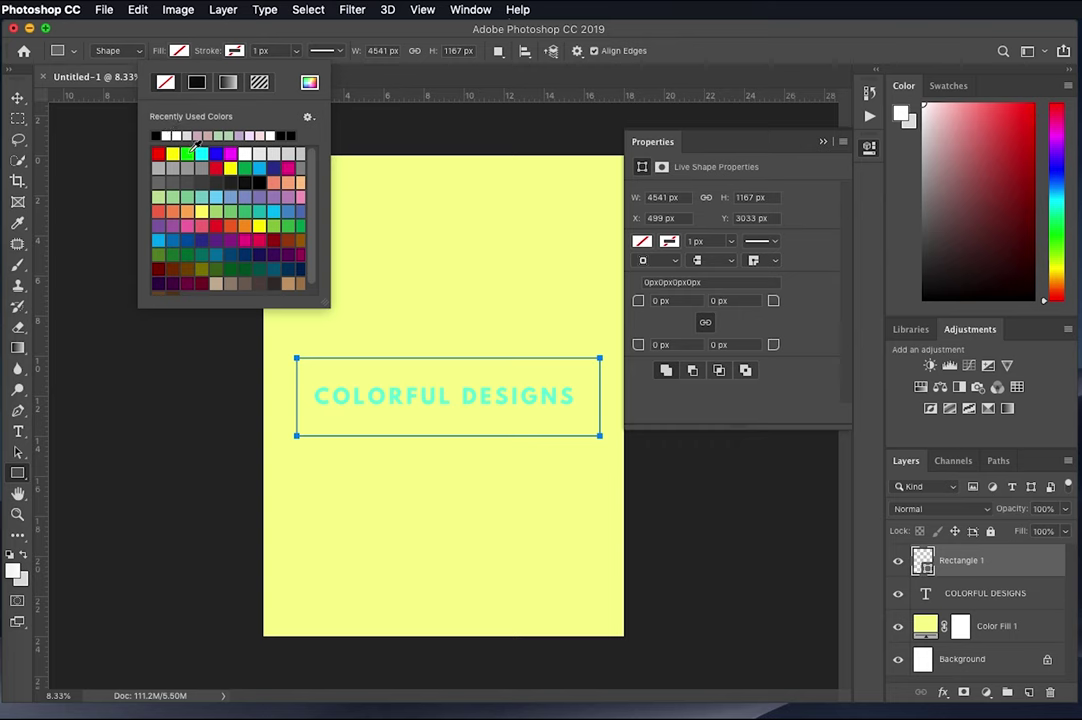
pyautogui.click(201, 153)
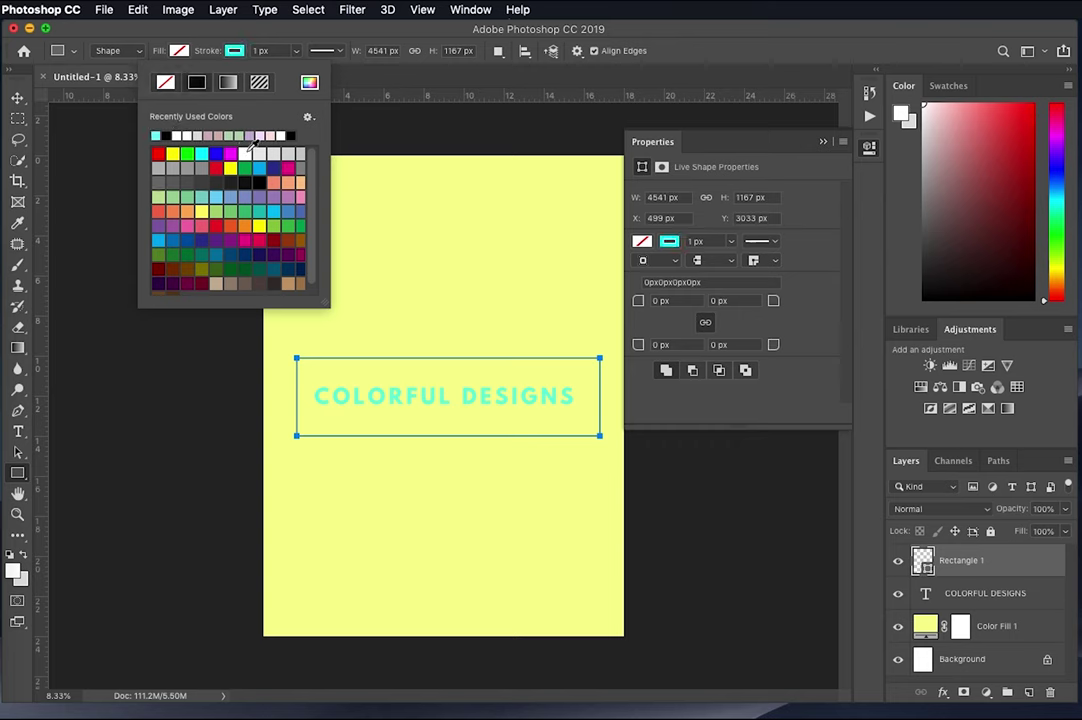
pyautogui.click(296, 51)
pyautogui.moveTo(297, 65)
pyautogui.mouseDown()
pyautogui.moveTo(320, 74)
pyautogui.moveTo(311, 74)
pyautogui.mouseUp()
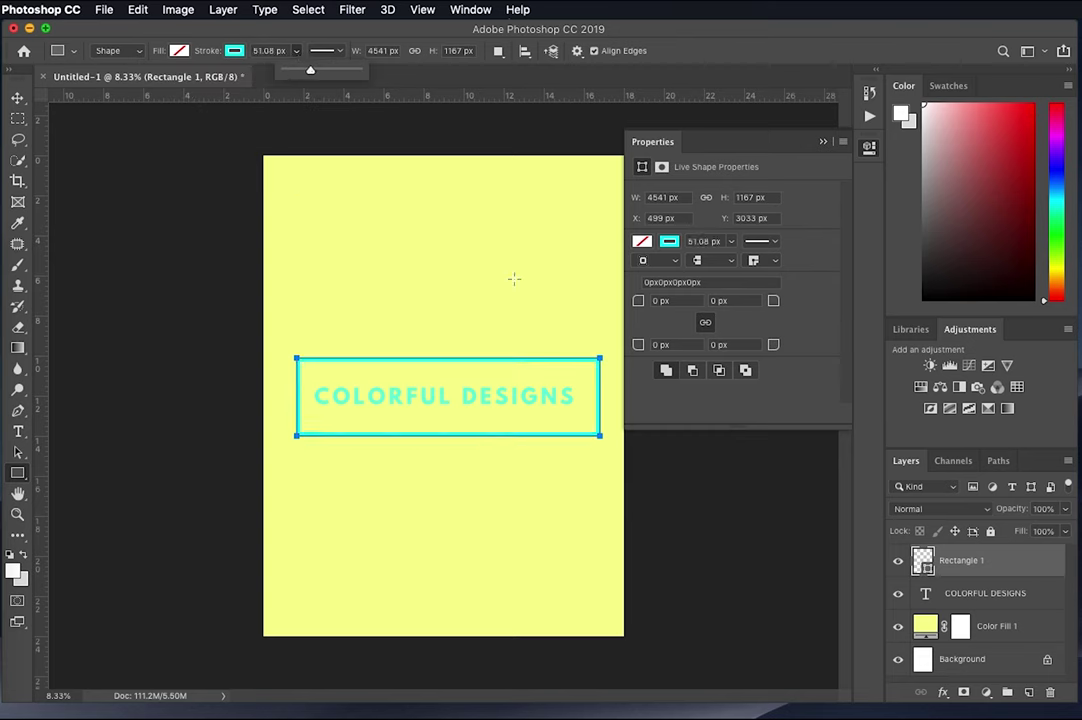
pyautogui.click(995, 563)
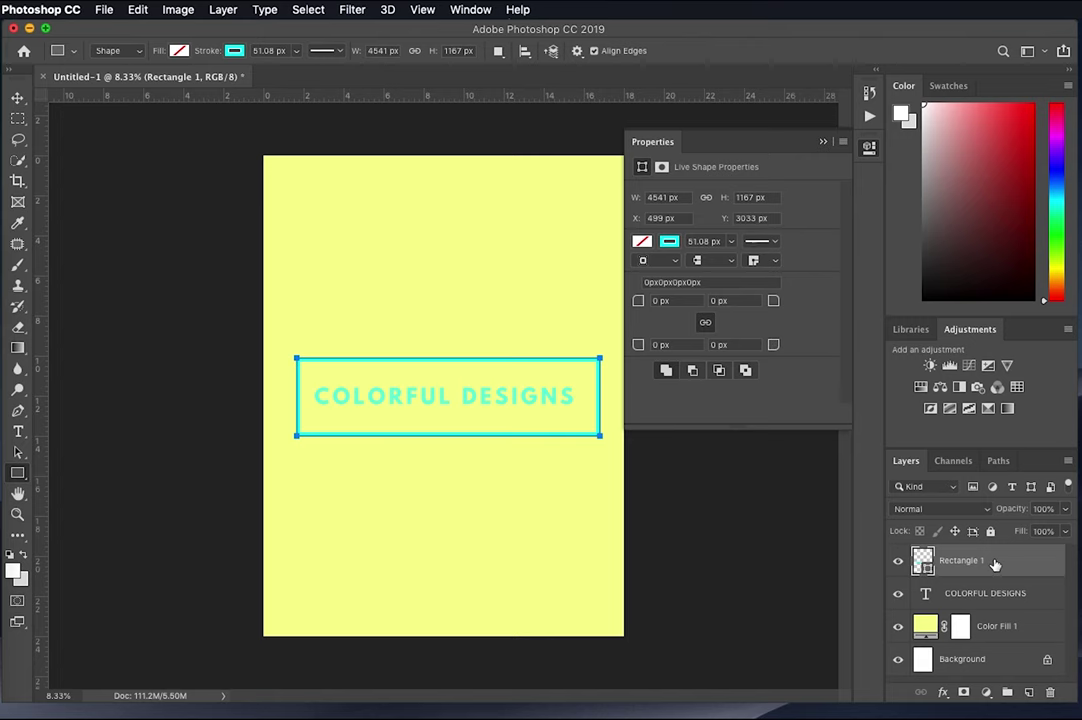
# - Select the COLORFUL DESIGNS layer, collapse Properties, and reopen the Color Fill 1 colour picker
pyautogui.click(991, 592)
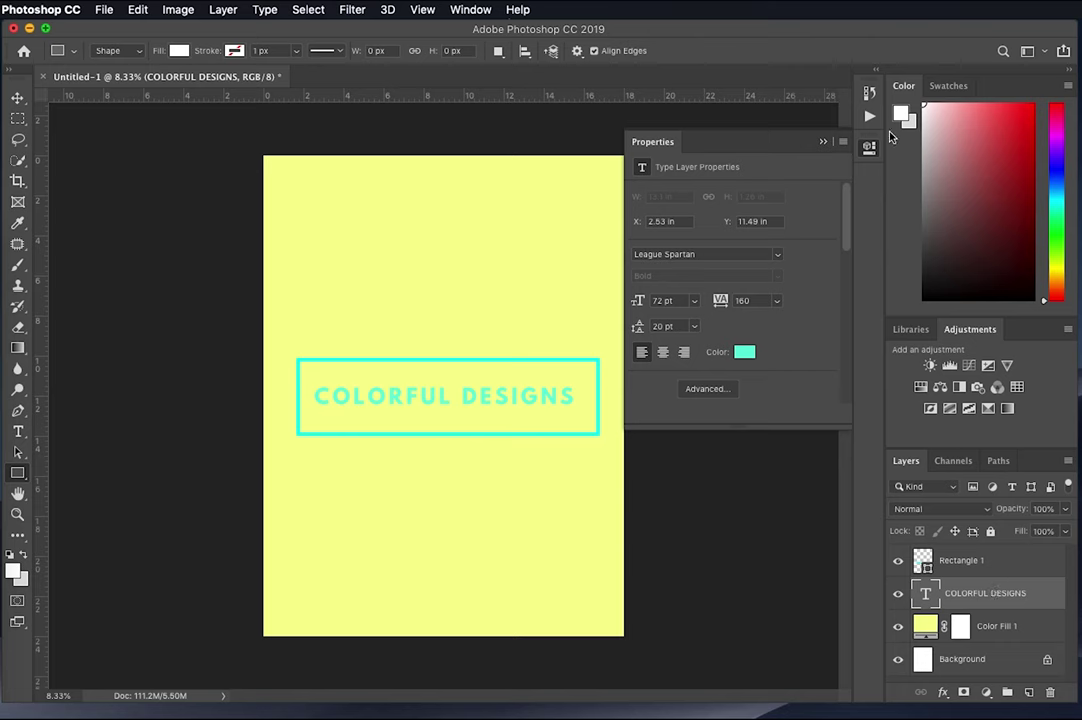
pyautogui.click(823, 142)
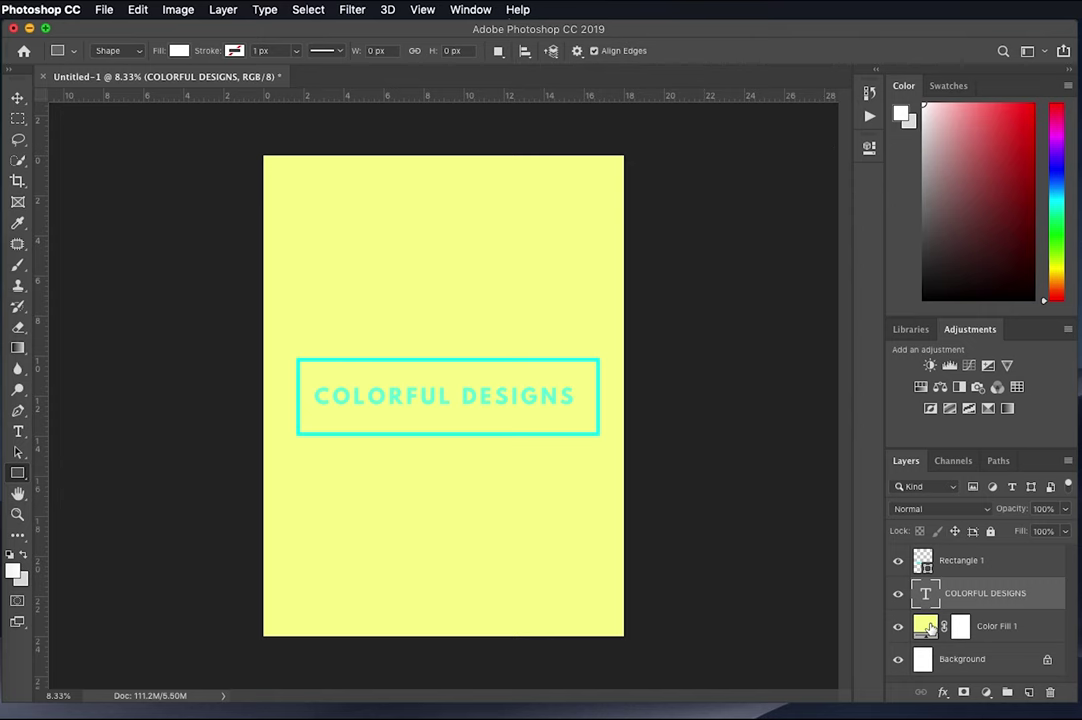
pyautogui.doubleClick(928, 628)
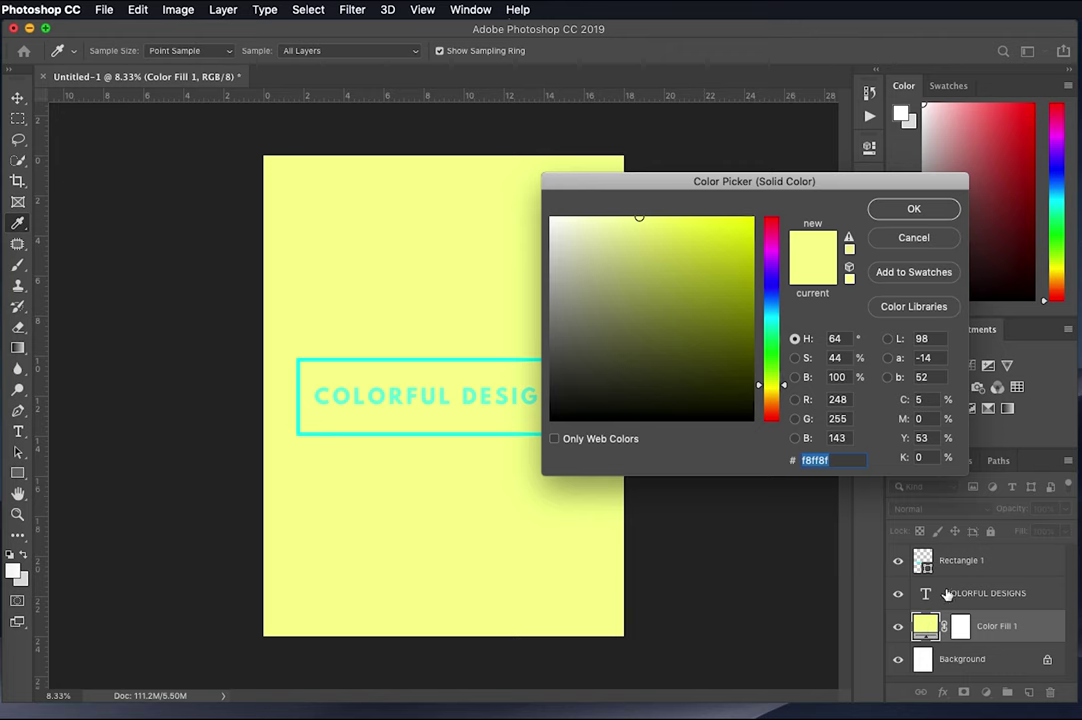
pyautogui.moveTo(772, 183); pyautogui.dragTo(697, 234)
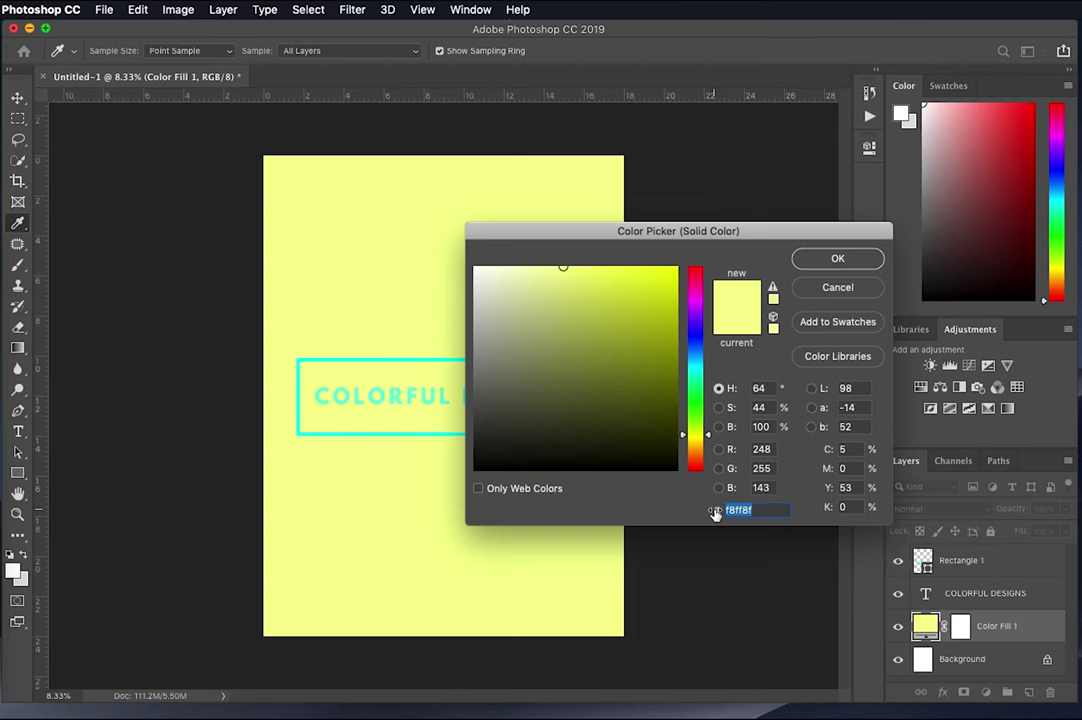
pyautogui.click(773, 510)
pyautogui.doubleClick(773, 510)
pyautogui.click(812, 258)
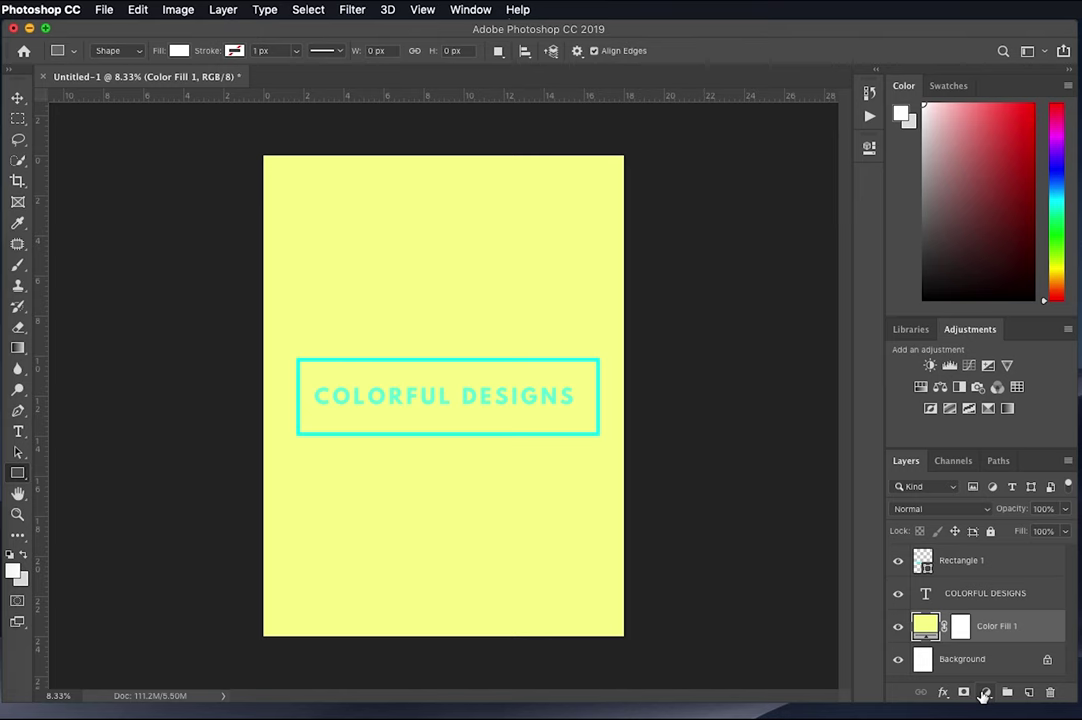
pyautogui.click(984, 695)
pyautogui.click(1000, 709)
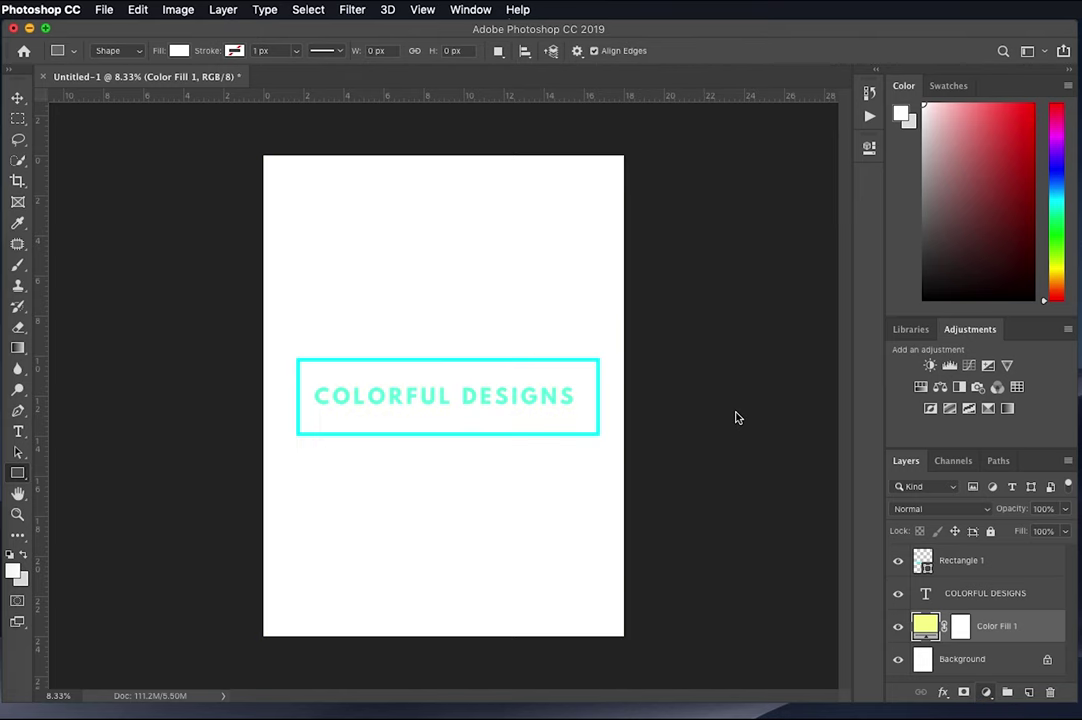
pyautogui.moveTo(737, 234); pyautogui.dragTo(697, 210)
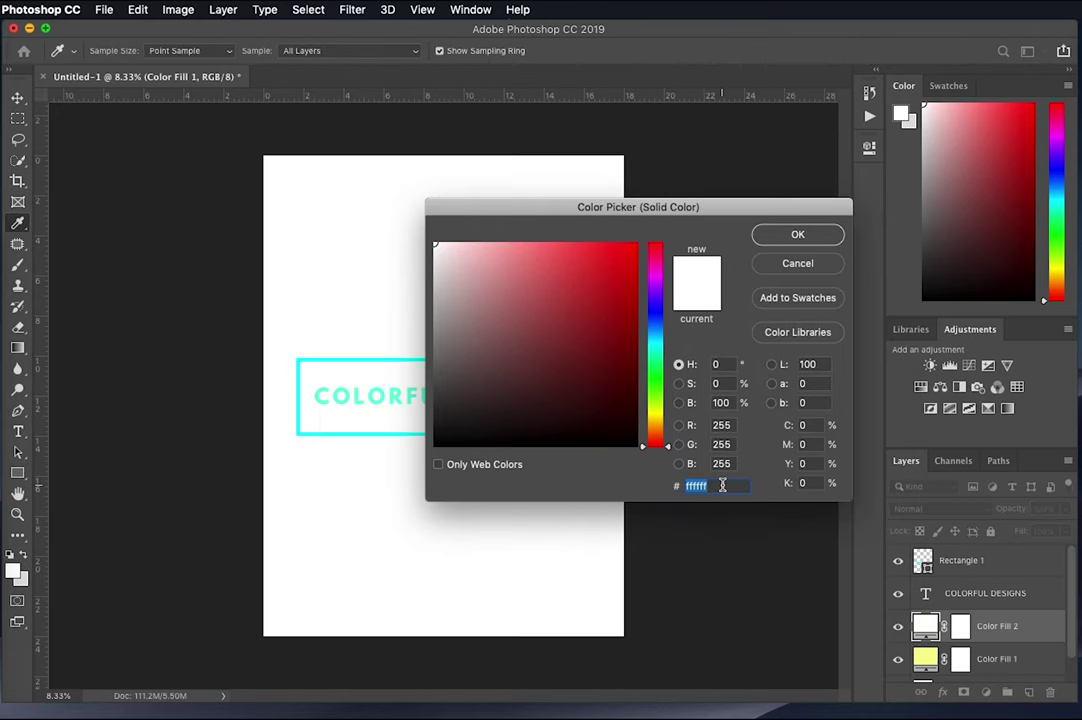
pyautogui.write('f8f')
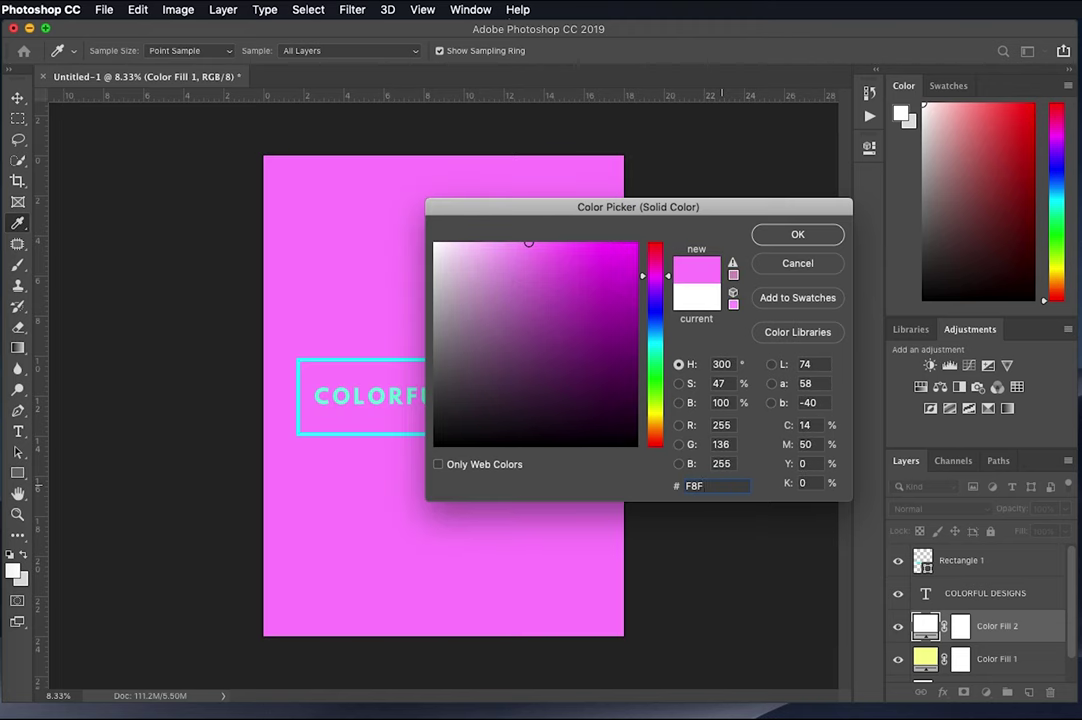
pyautogui.press('BackSpace')
pyautogui.press('BackSpace')
pyautogui.press('BackSpace')
pyautogui.write('f8ff8f')
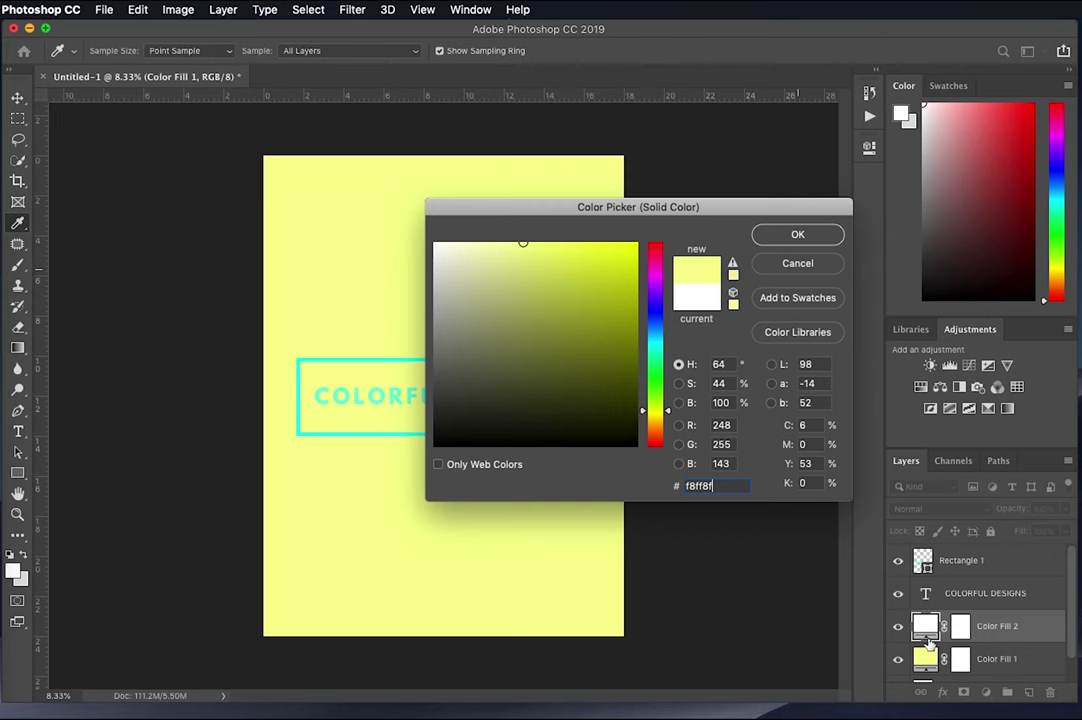
pyautogui.press('Escape')
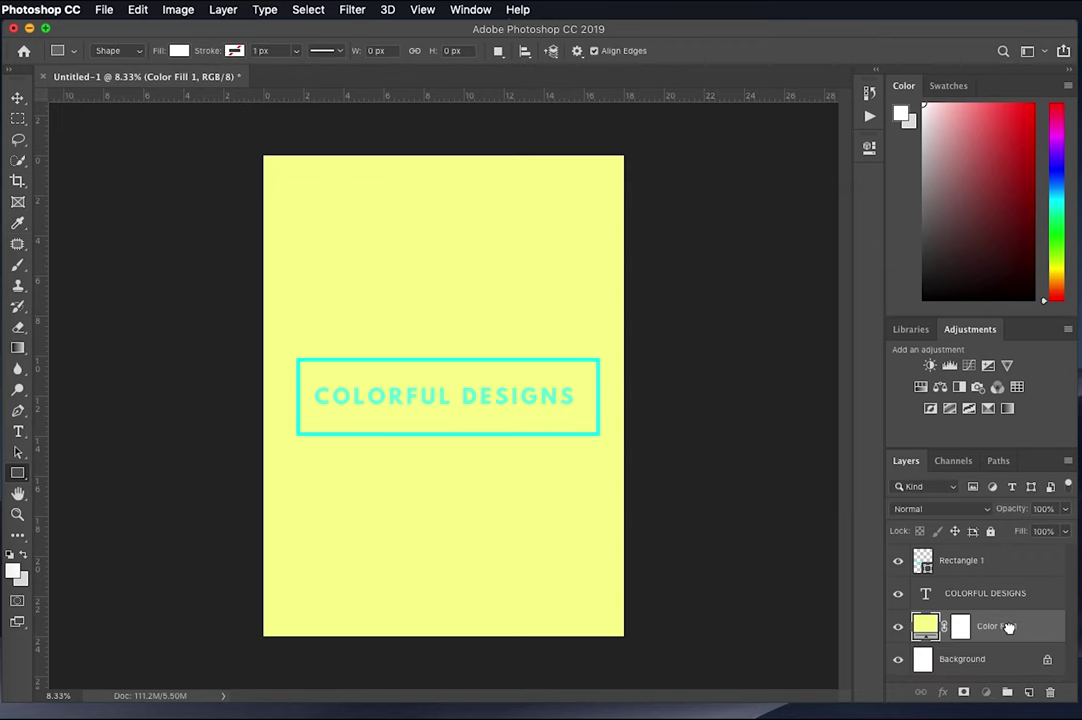
# - Select all the COLORFUL DESIGNS text and bring up its text colour picker
pyautogui.click(966, 603)
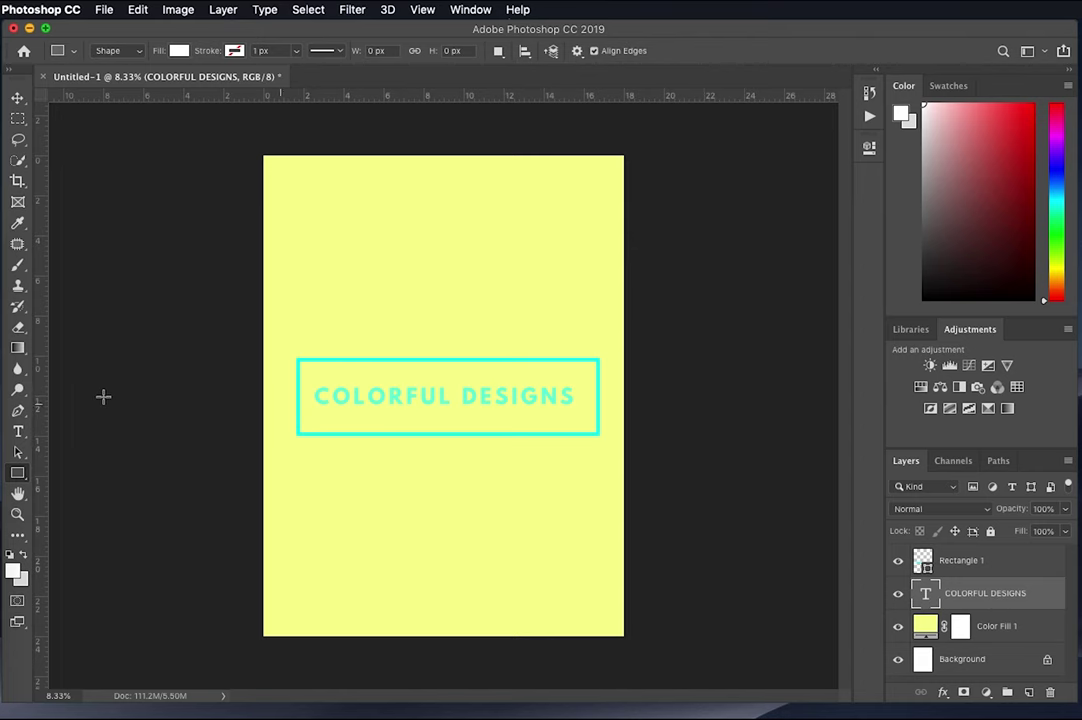
pyautogui.doubleClick(926, 595)
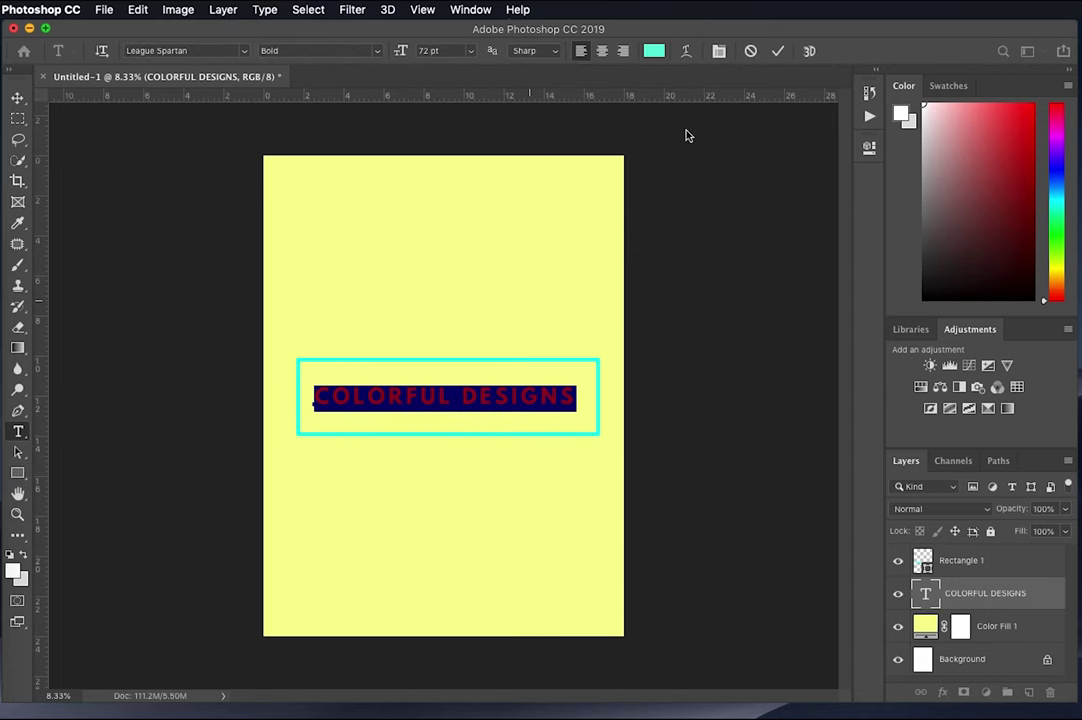
pyautogui.click(653, 51)
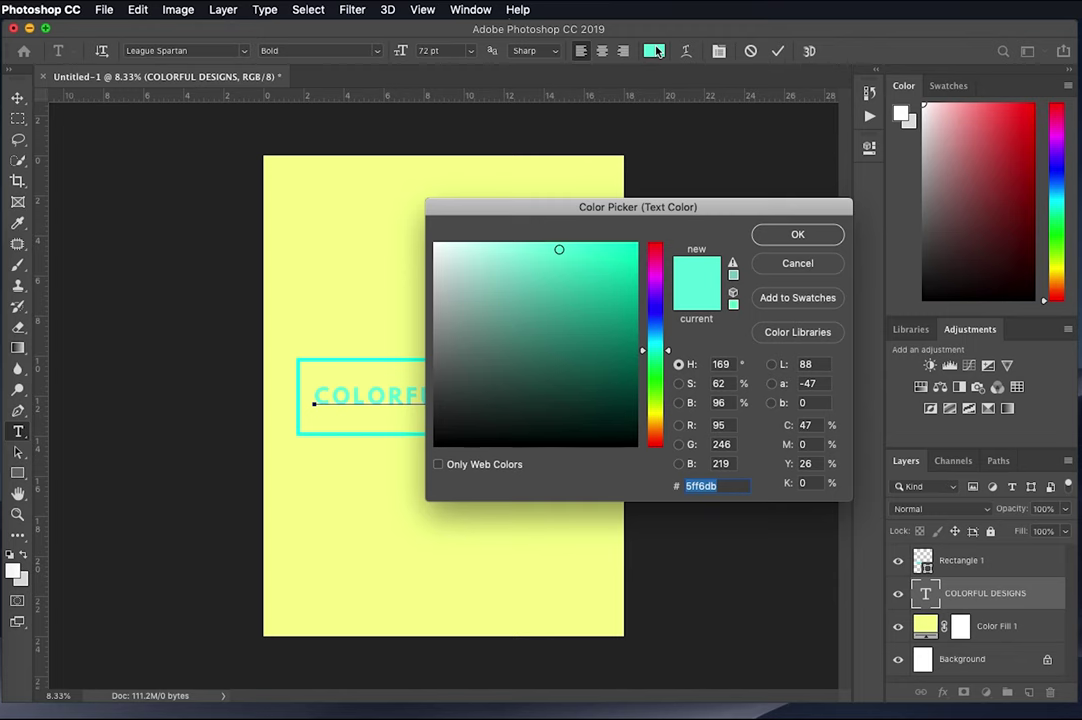
pyautogui.moveTo(705, 206); pyautogui.dragTo(714, 218)
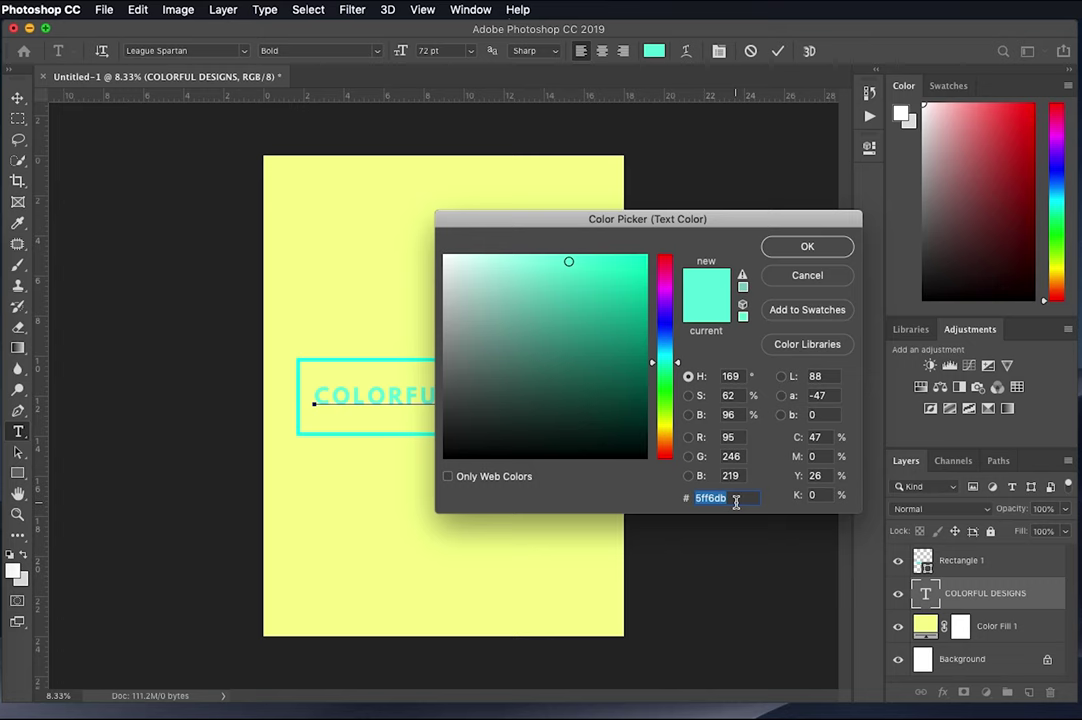
# - Preview the text in black, grey-teal, white and purple, then cancel to keep mint
pyautogui.write('000000')
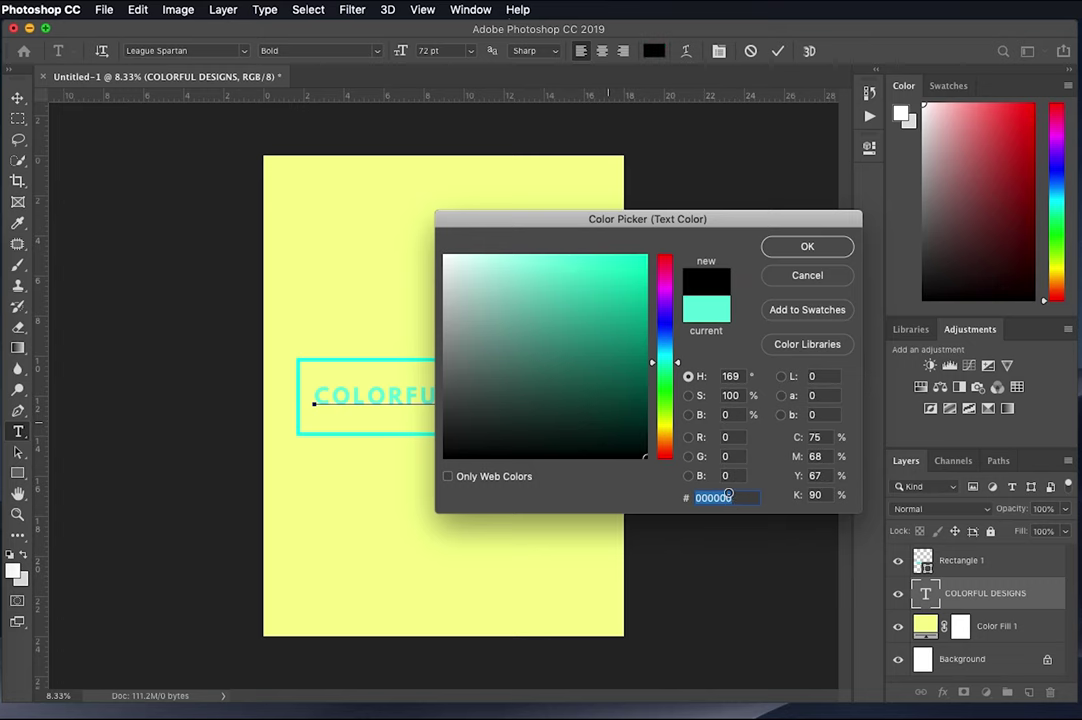
pyautogui.click(531, 314)
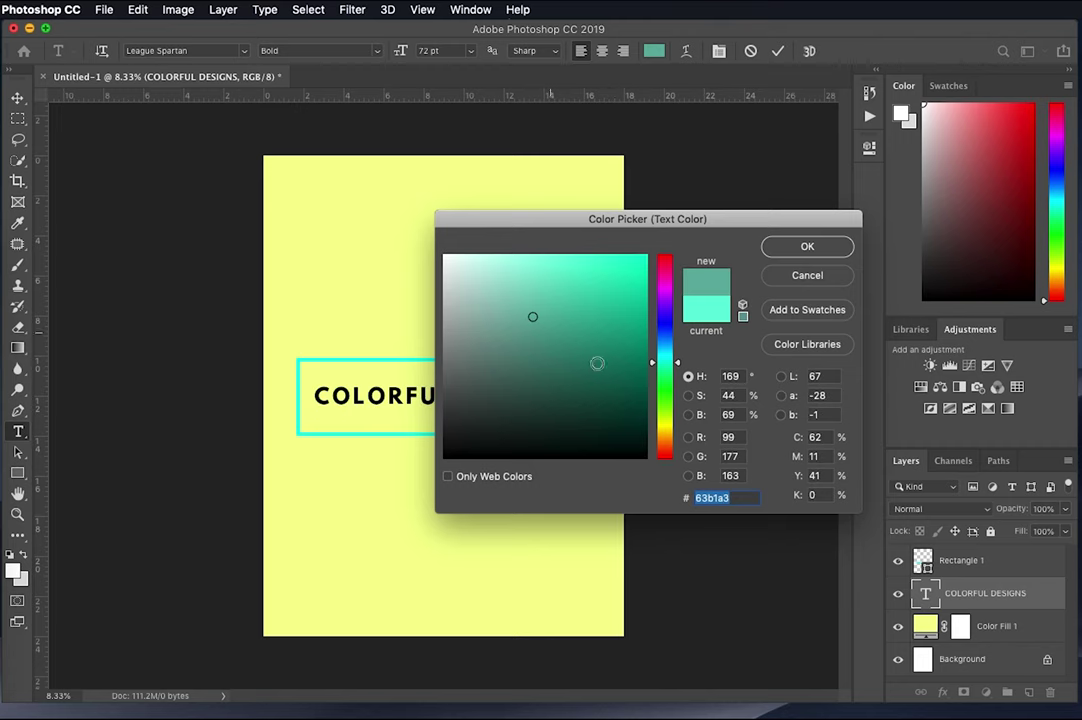
pyautogui.click(468, 379)
pyautogui.click(461, 318)
pyautogui.moveTo(461, 318)
pyautogui.mouseDown()
pyautogui.moveTo(464, 273)
pyautogui.moveTo(447, 254)
pyautogui.mouseUp()
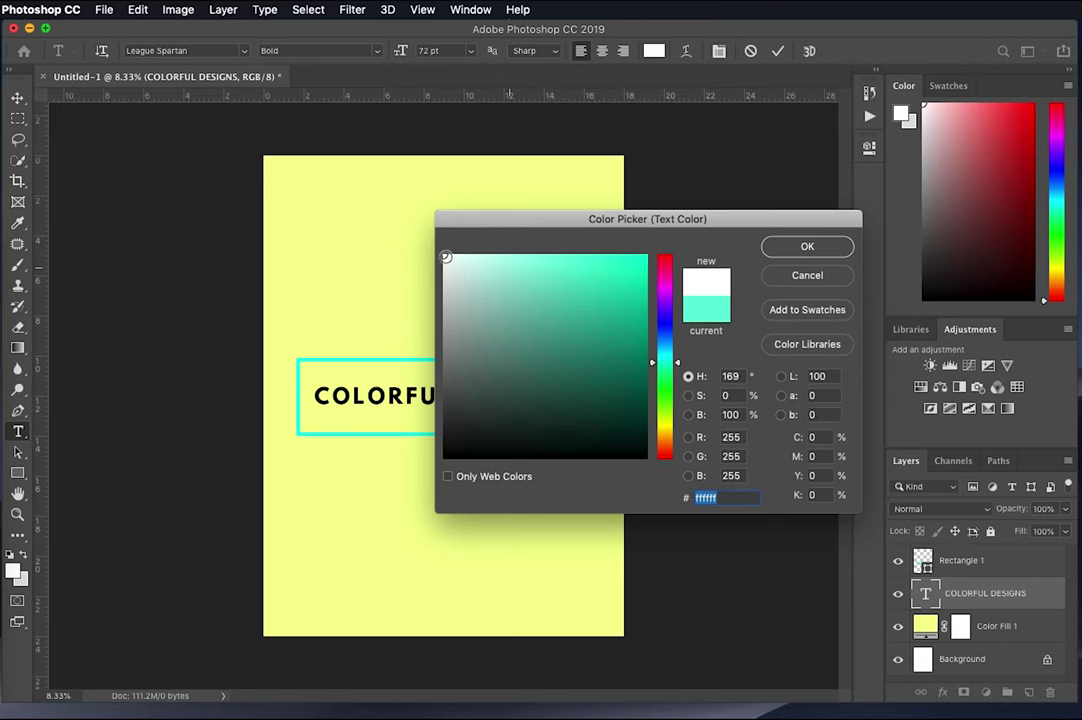
pyautogui.click(471, 369)
pyautogui.click(510, 408)
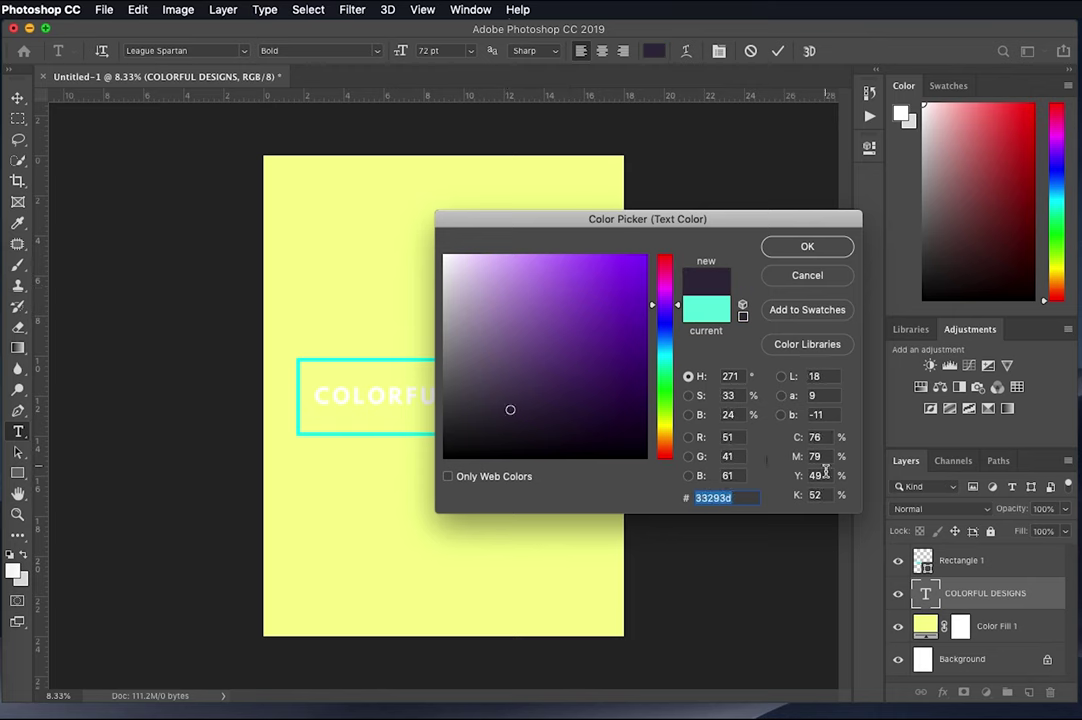
pyautogui.click(592, 360)
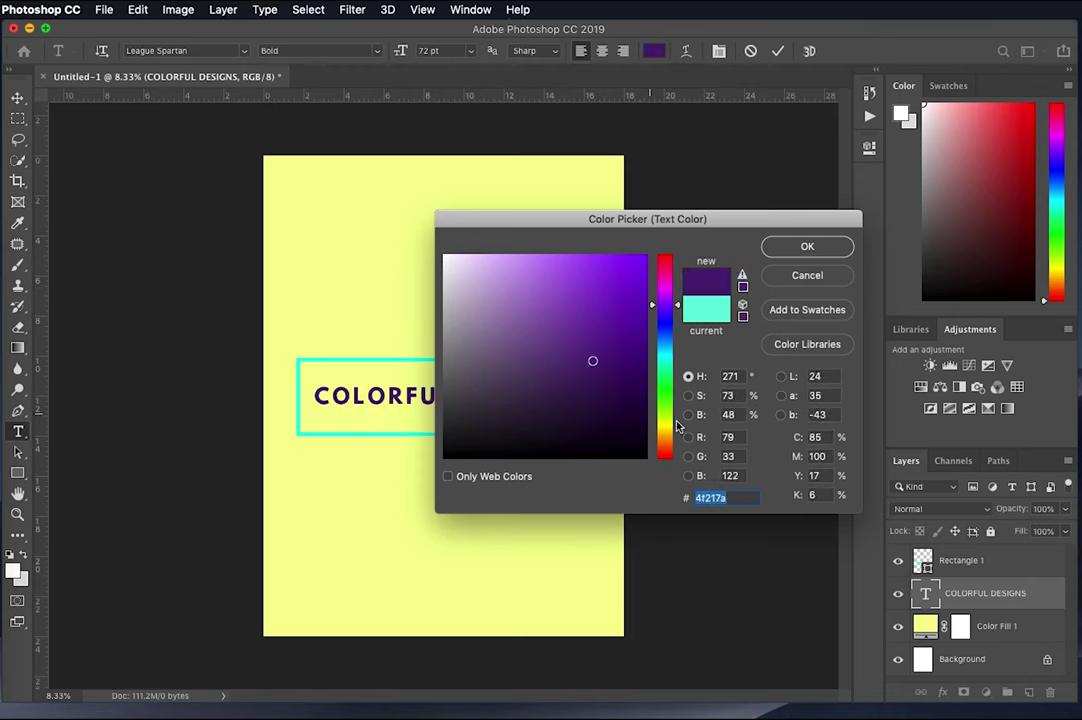
pyautogui.click(807, 276)
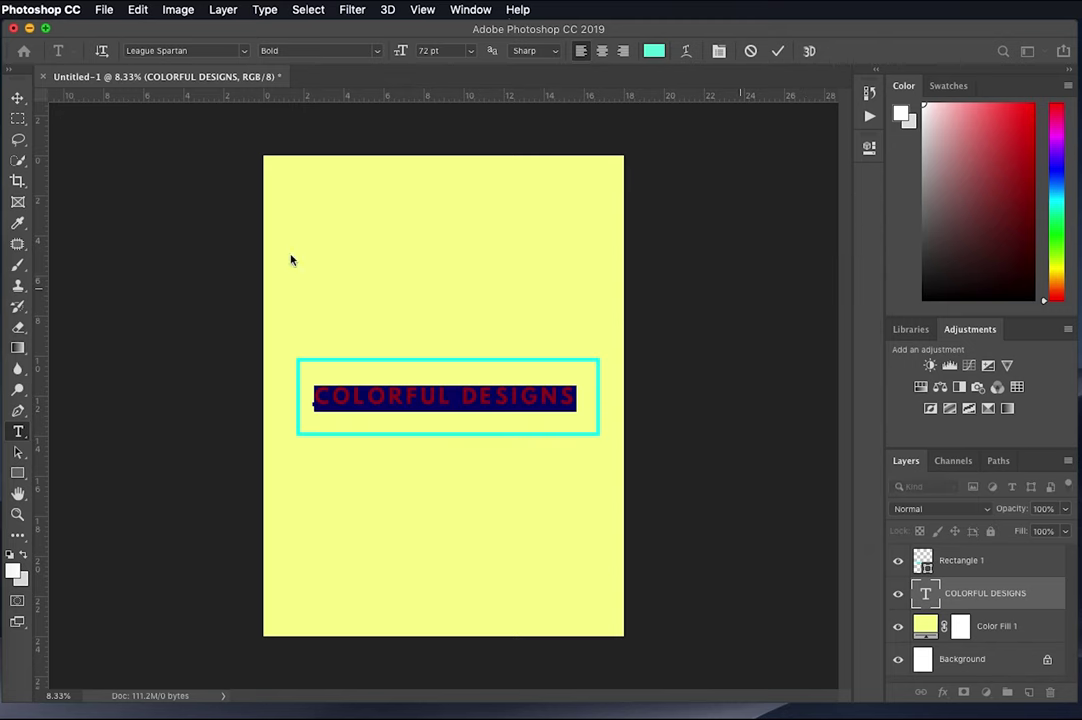
# - Commit the text and bring the Google Images window in Chrome to the front
pyautogui.click(17, 100)
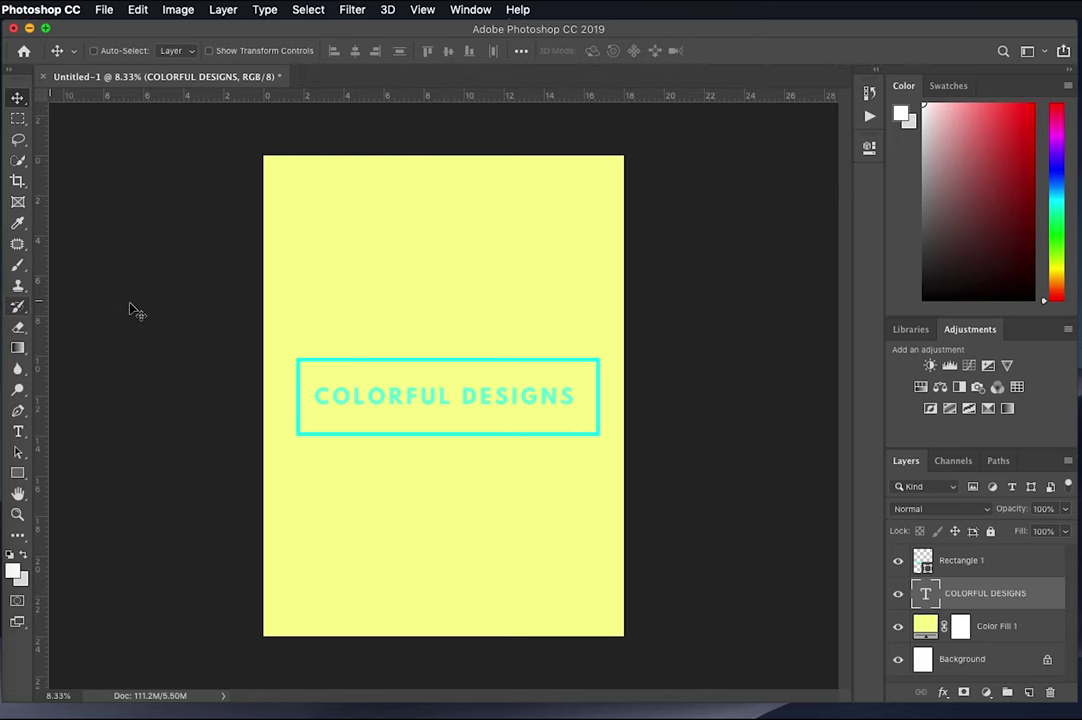
pyautogui.hotkey('ctrl', 'Up')
pyautogui.click(1000, 400)
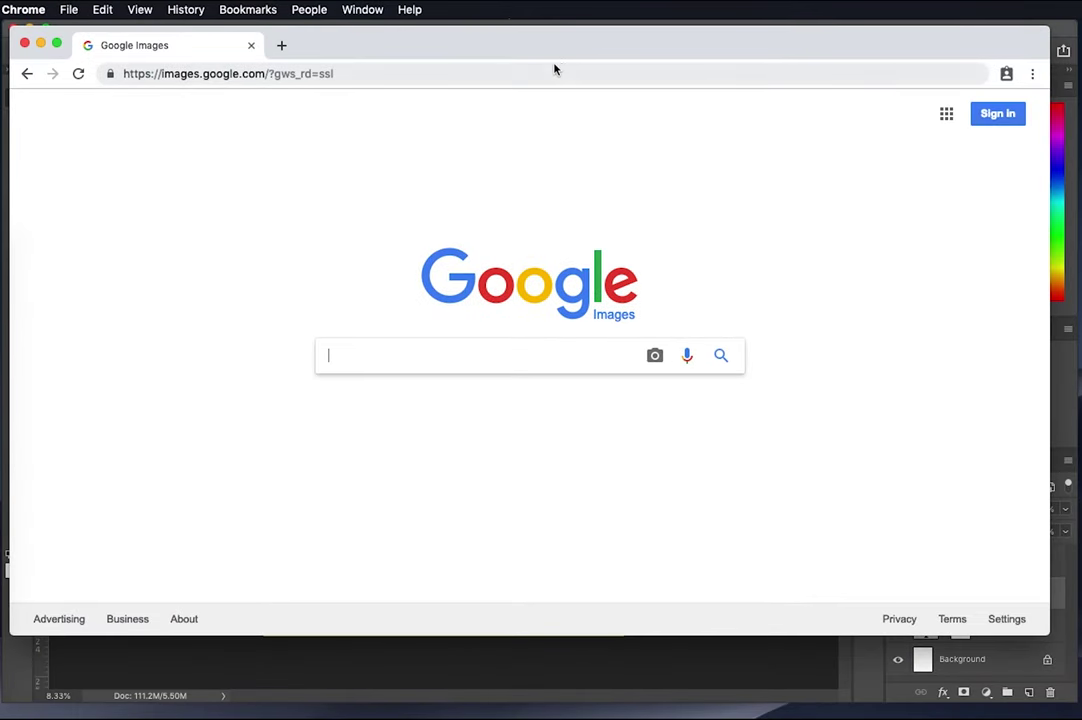
# - Search Google Images for 'hexcode combinations' and preview the pink and mint palette image
pyautogui.moveTo(570, 53); pyautogui.dragTo(570, 69)
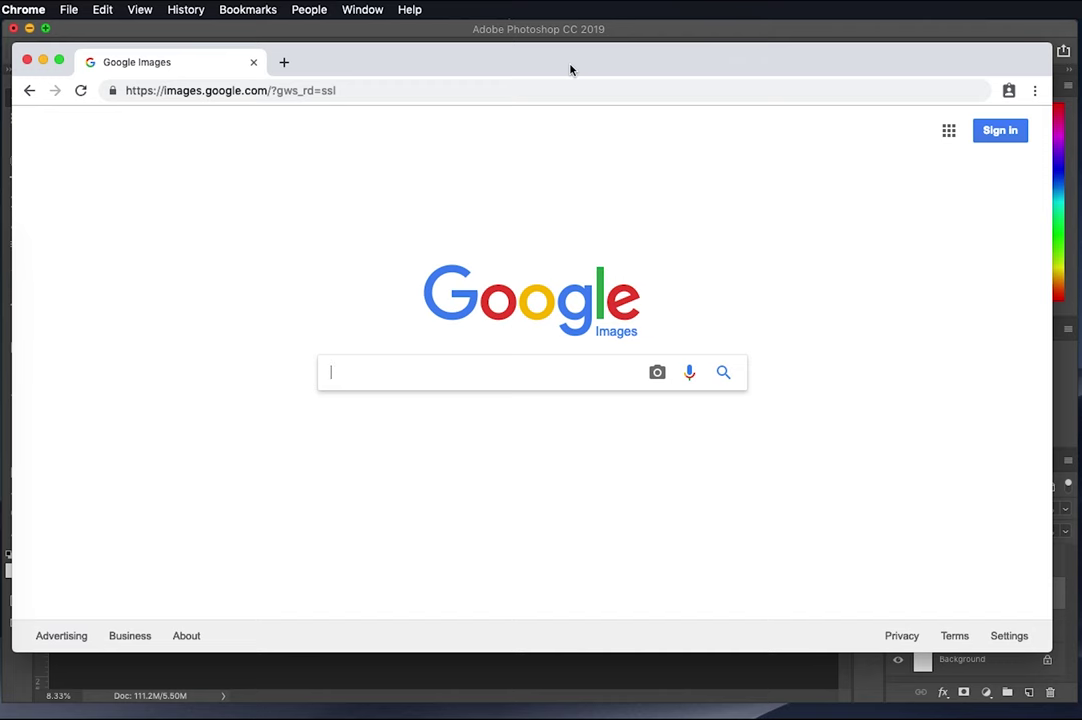
pyautogui.write('hexcode')
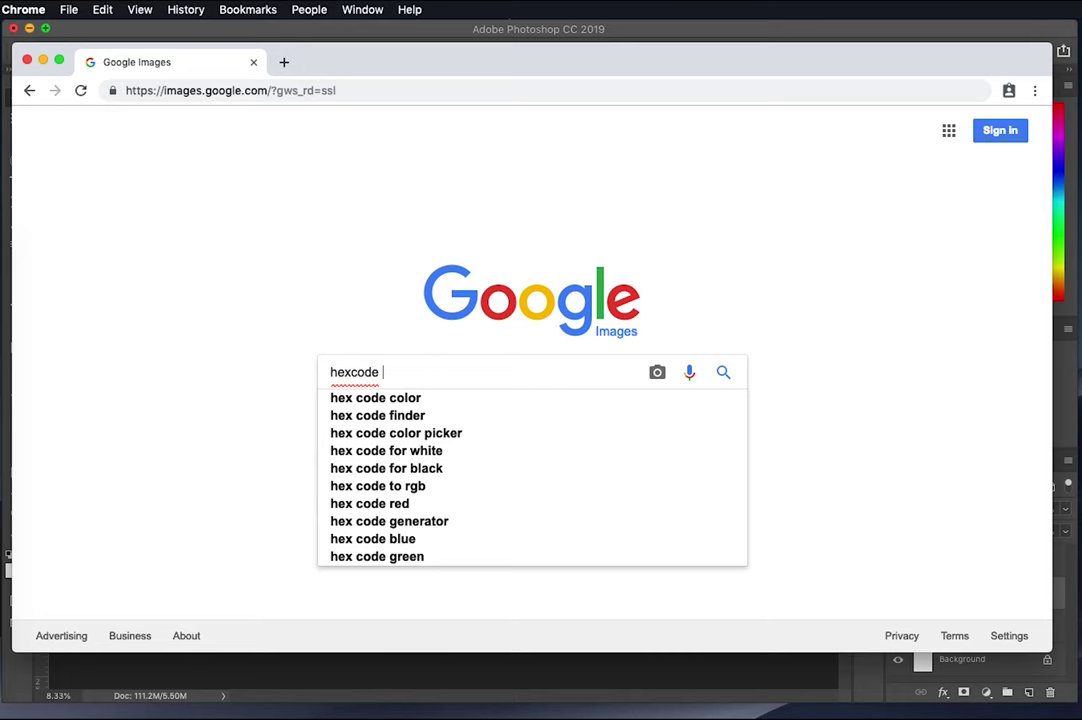
pyautogui.write('combinations')
pyautogui.press('Return')
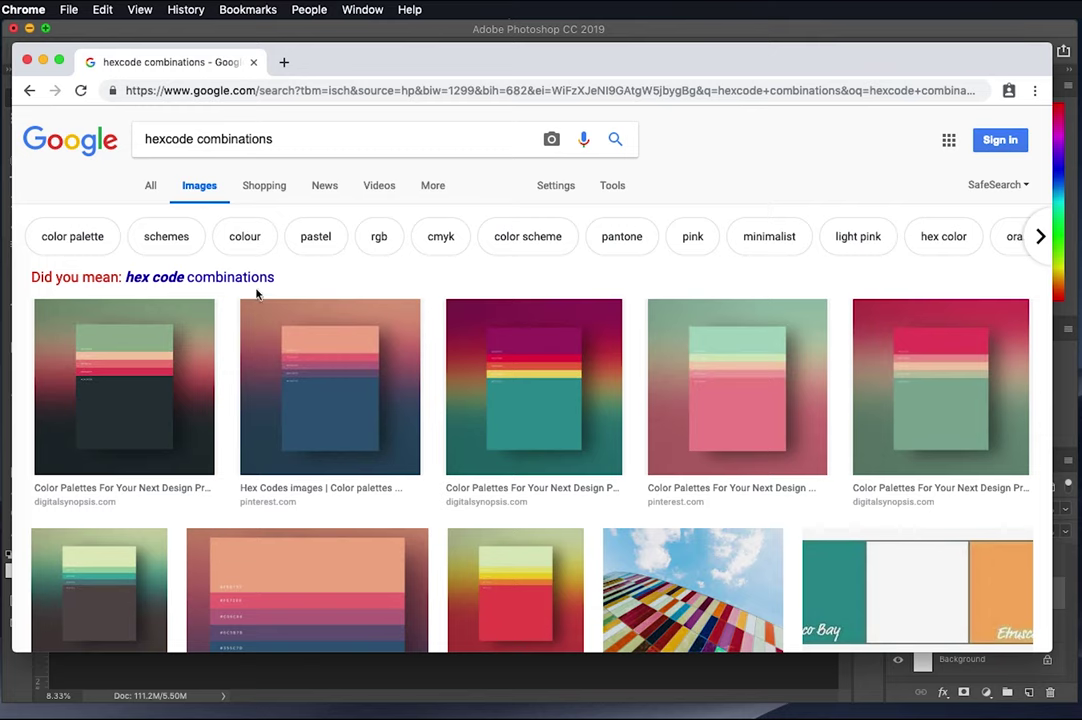
pyautogui.scroll(-1, 563, 486)
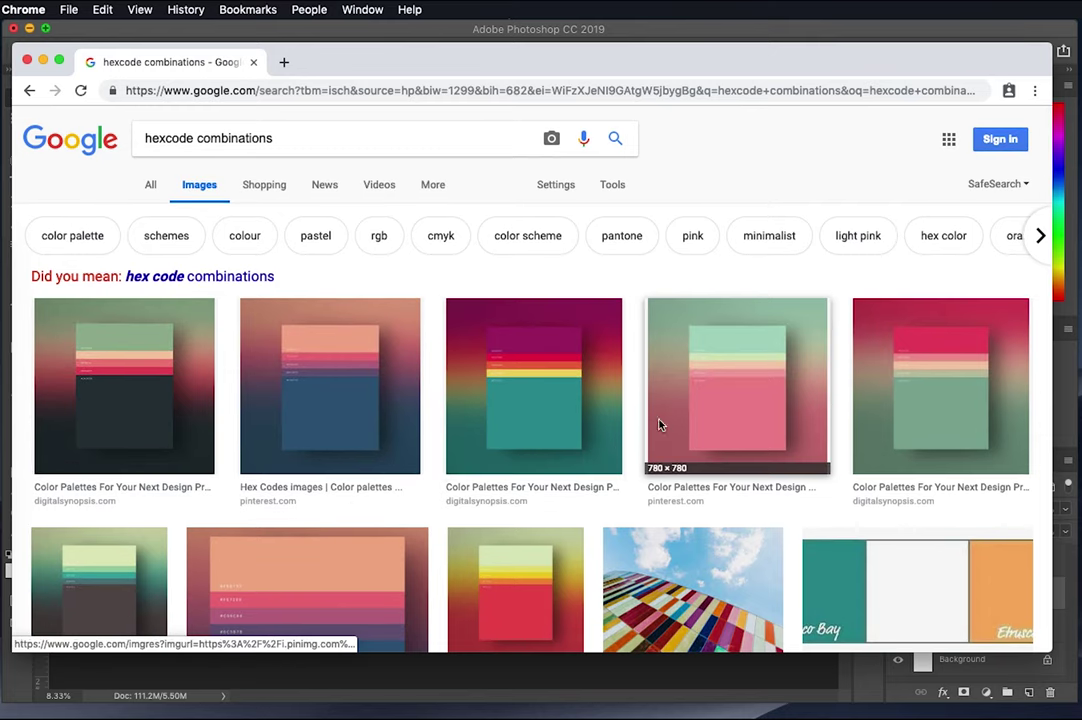
pyautogui.click(689, 416)
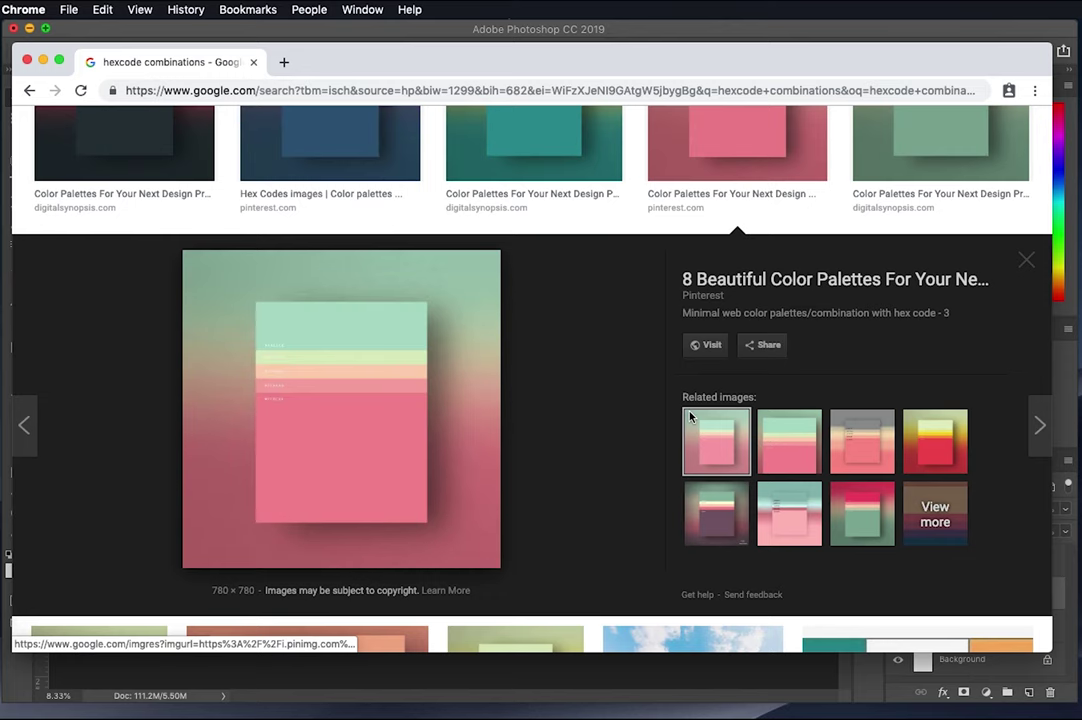
# - Open the mint-to-pink palette image full-size in a new tab, then go back to Photoshop
pyautogui.click(345, 424)
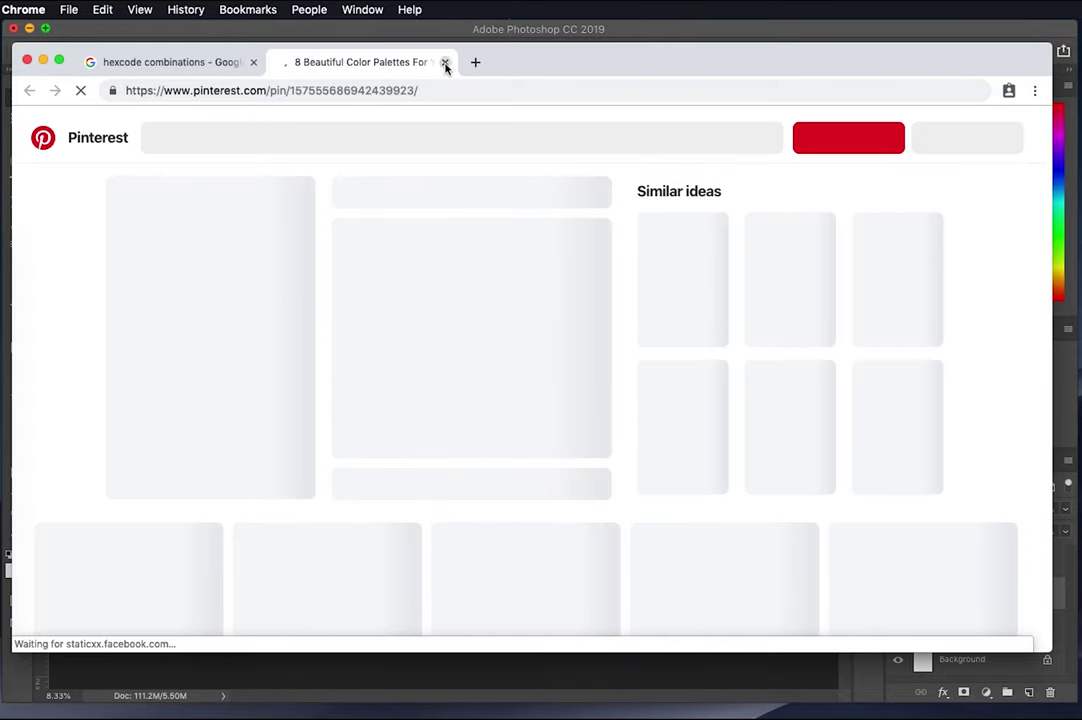
pyautogui.press('super+w')
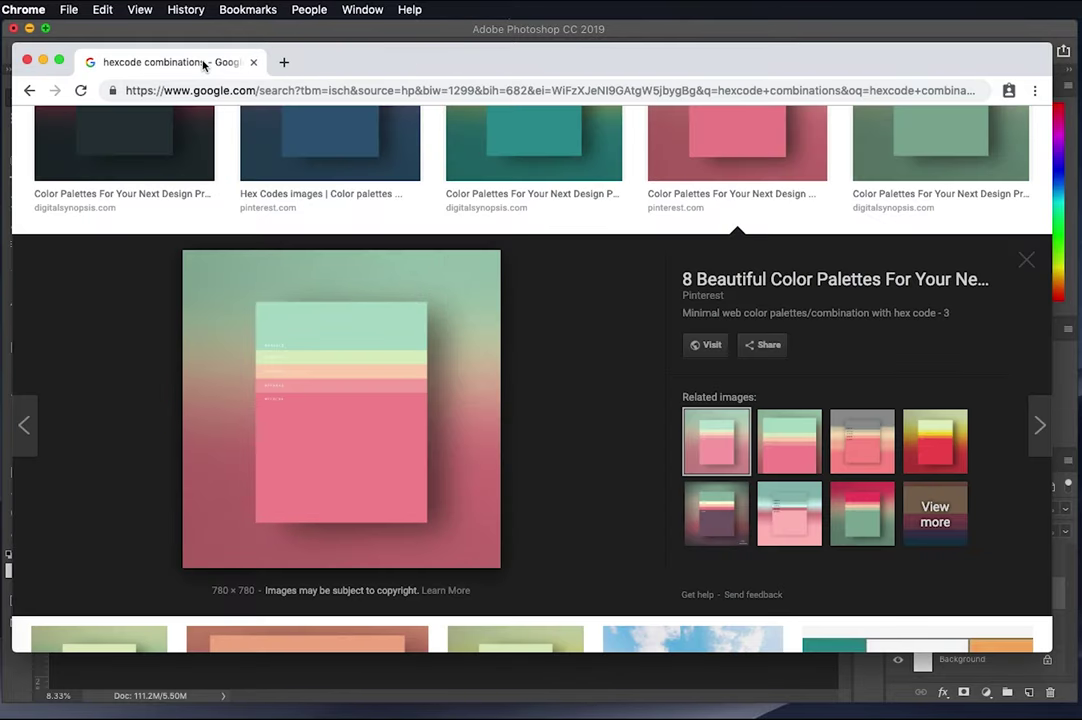
pyautogui.rightClick(395, 378)
pyautogui.press('Return')
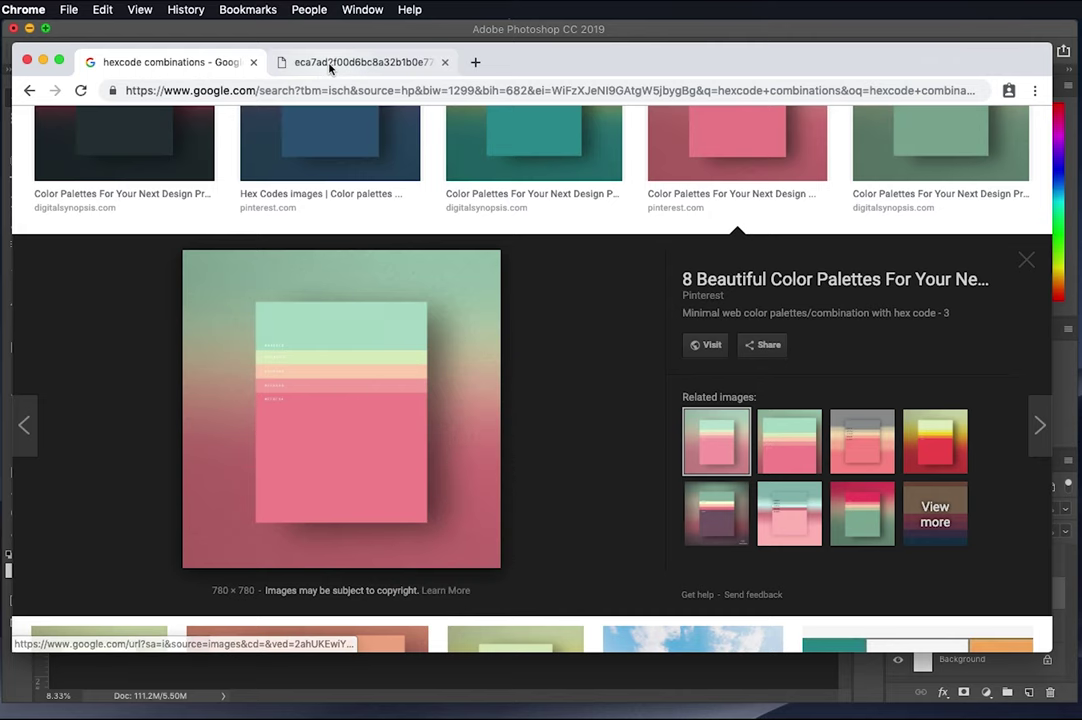
pyautogui.click(282, 60)
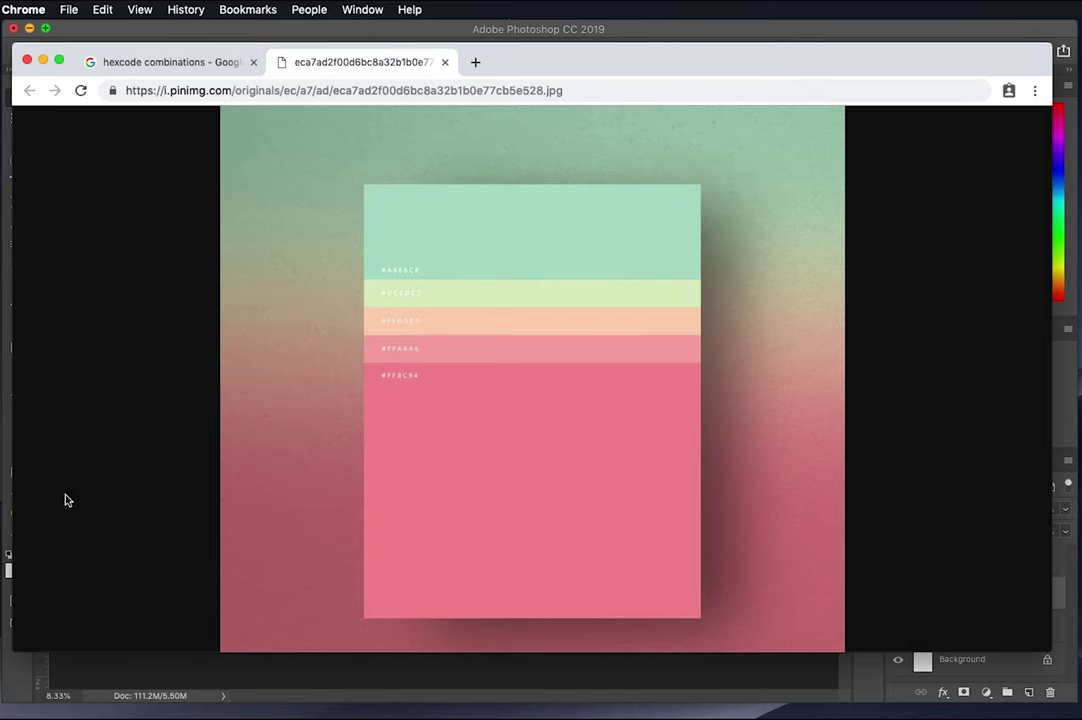
pyautogui.click(5, 560)
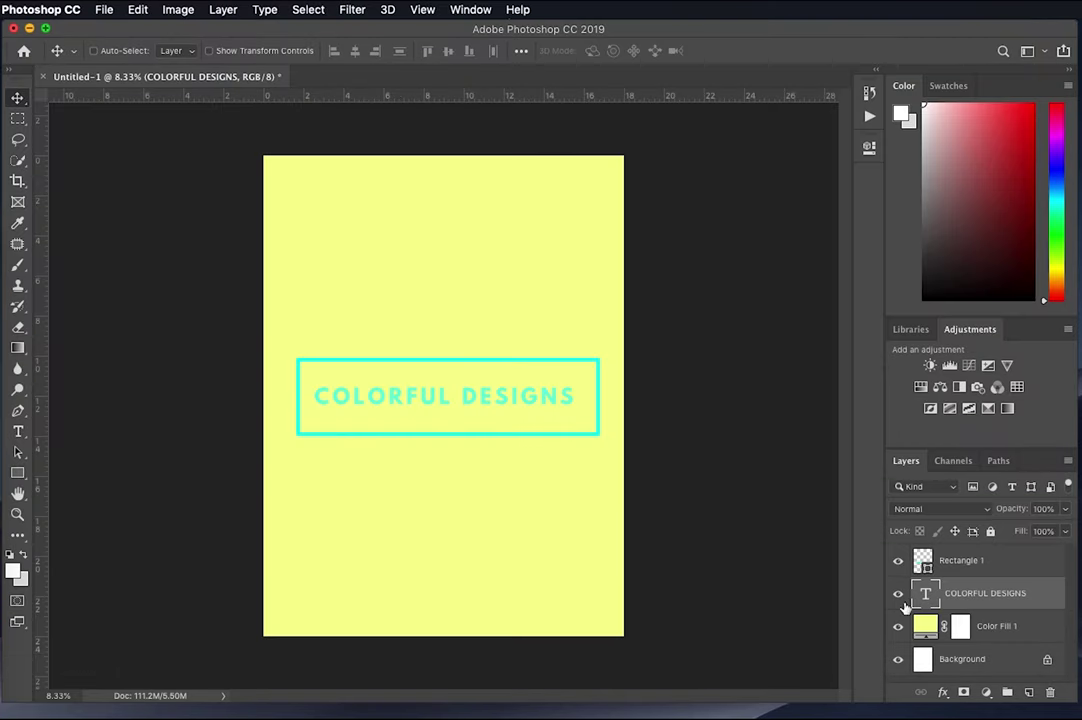
# - Change the Color Fill 1 background to peach ffd3b5, then bring the palette image back
pyautogui.doubleClick(925, 626)
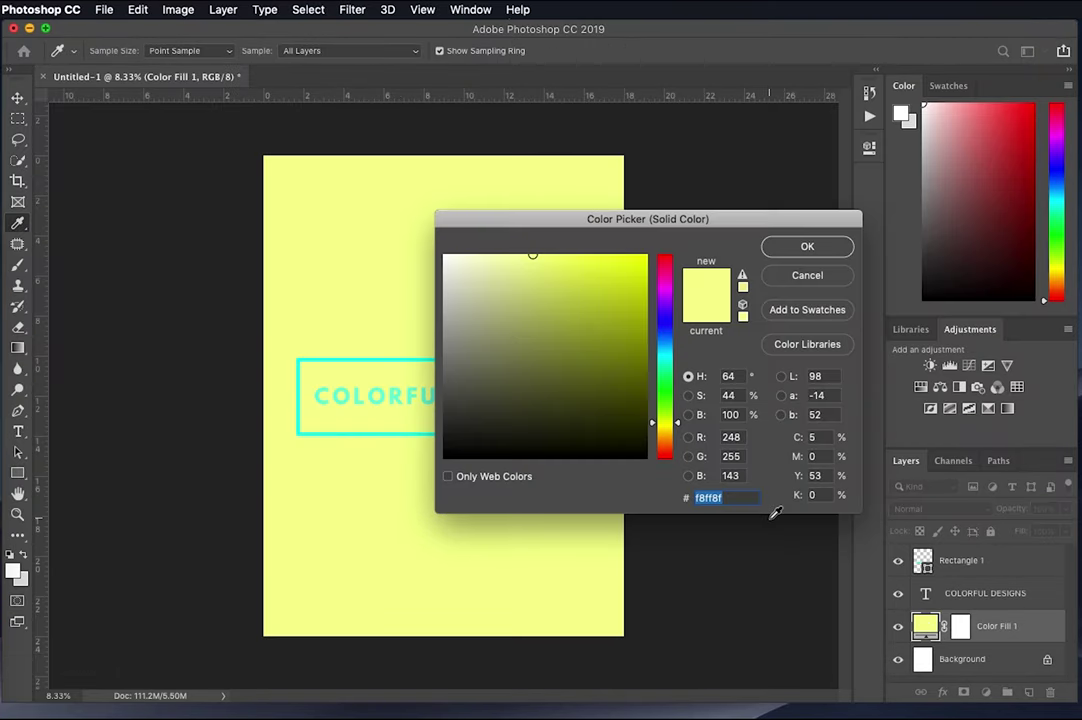
pyautogui.write('ffd')
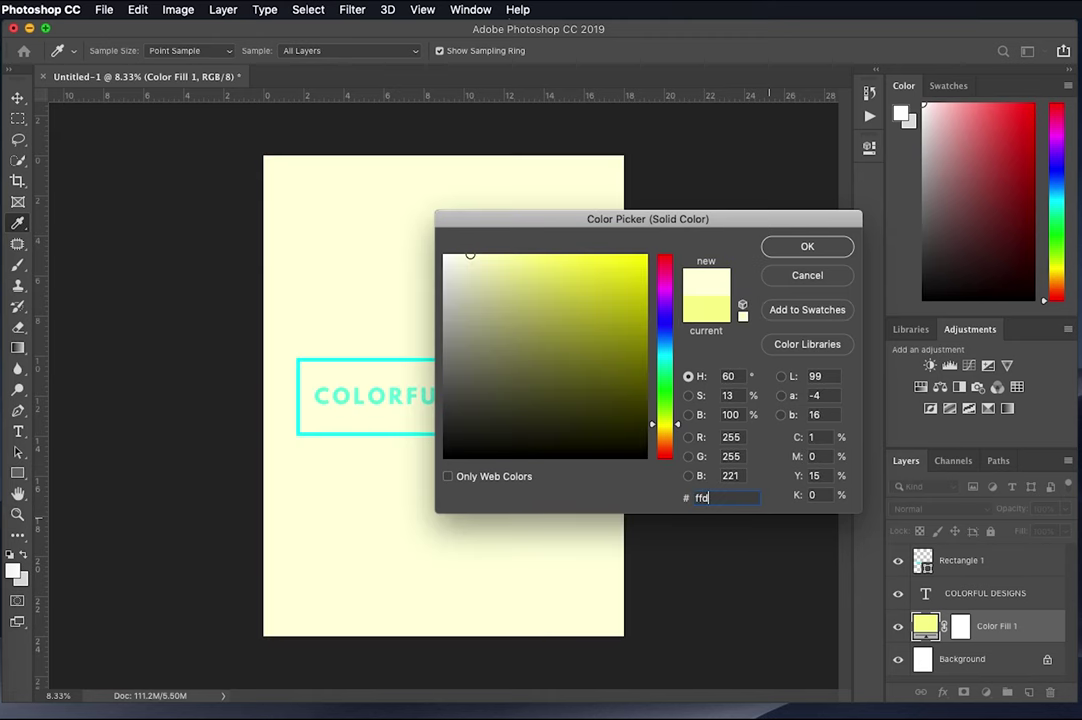
pyautogui.write('3b5')
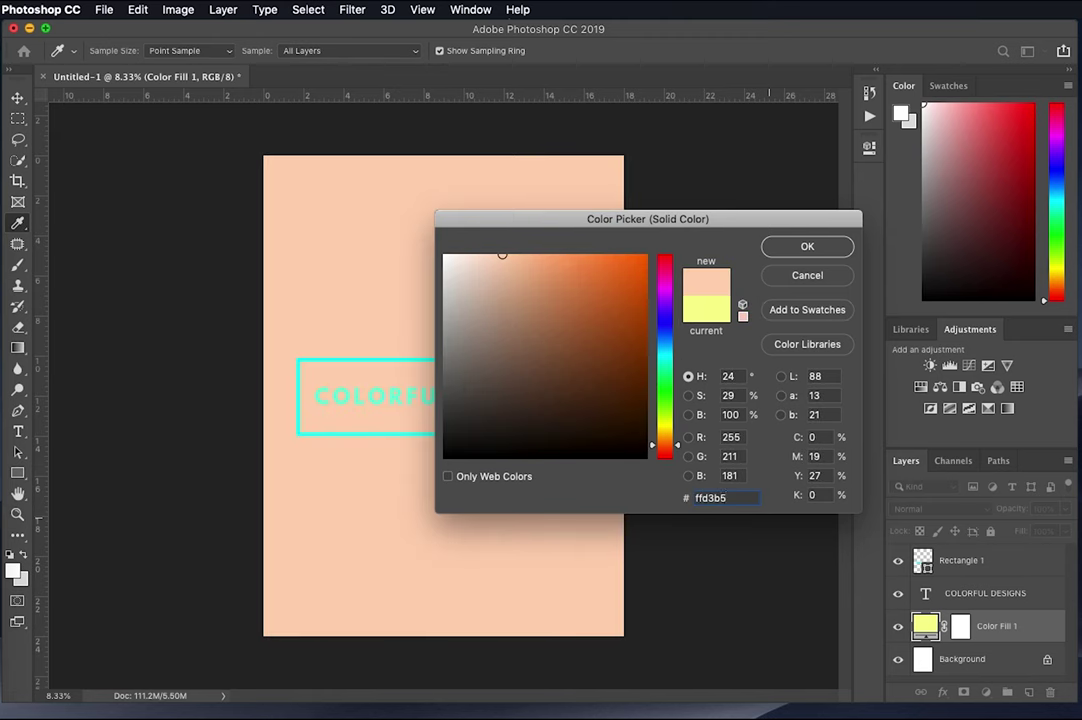
pyautogui.click(809, 248)
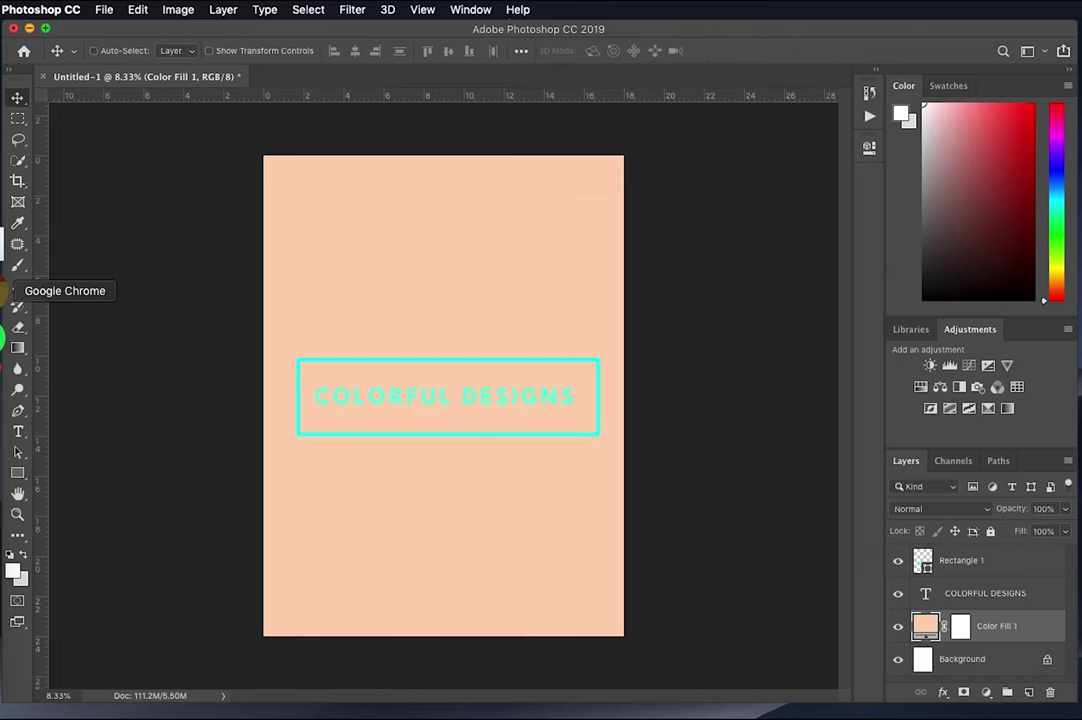
pyautogui.click(6, 291)
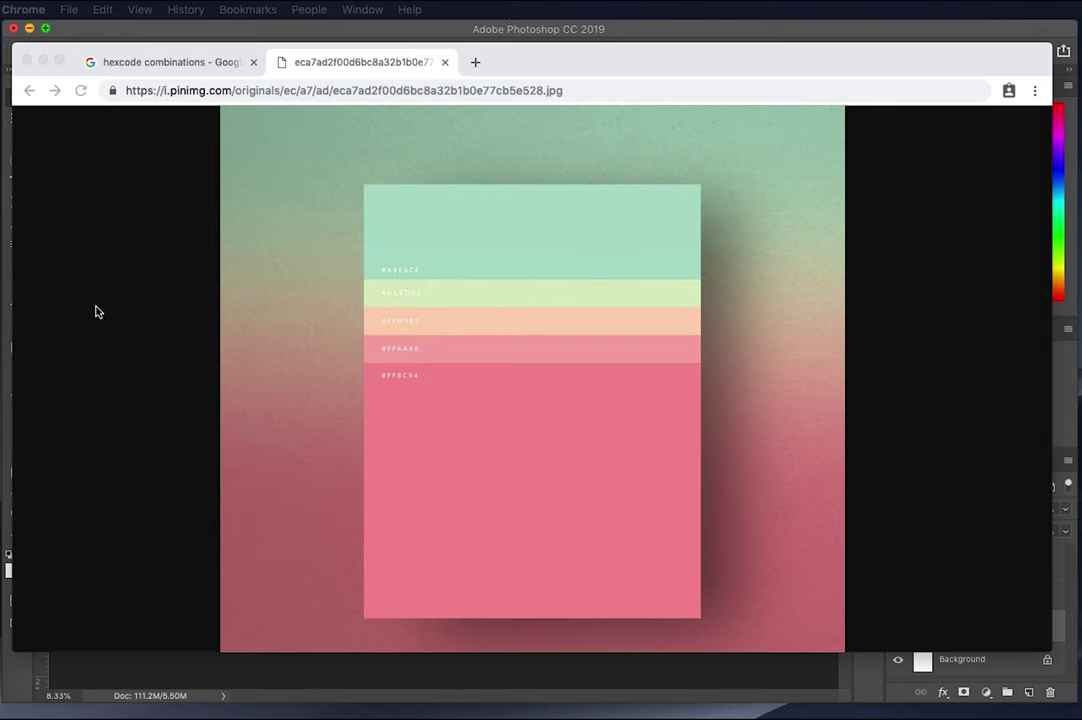
# - Recolour the COLORFUL DESIGNS text to soft mint a8e6ce and commit the edit
pyautogui.click(4, 569)
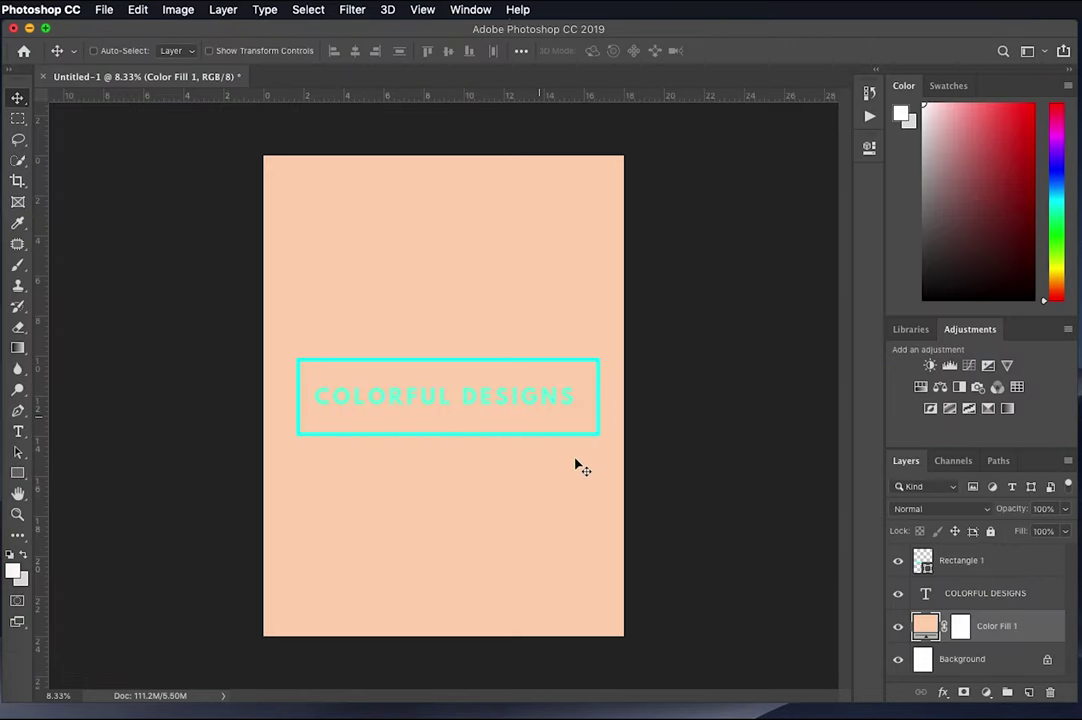
pyautogui.doubleClick(925, 593)
pyautogui.click(654, 51)
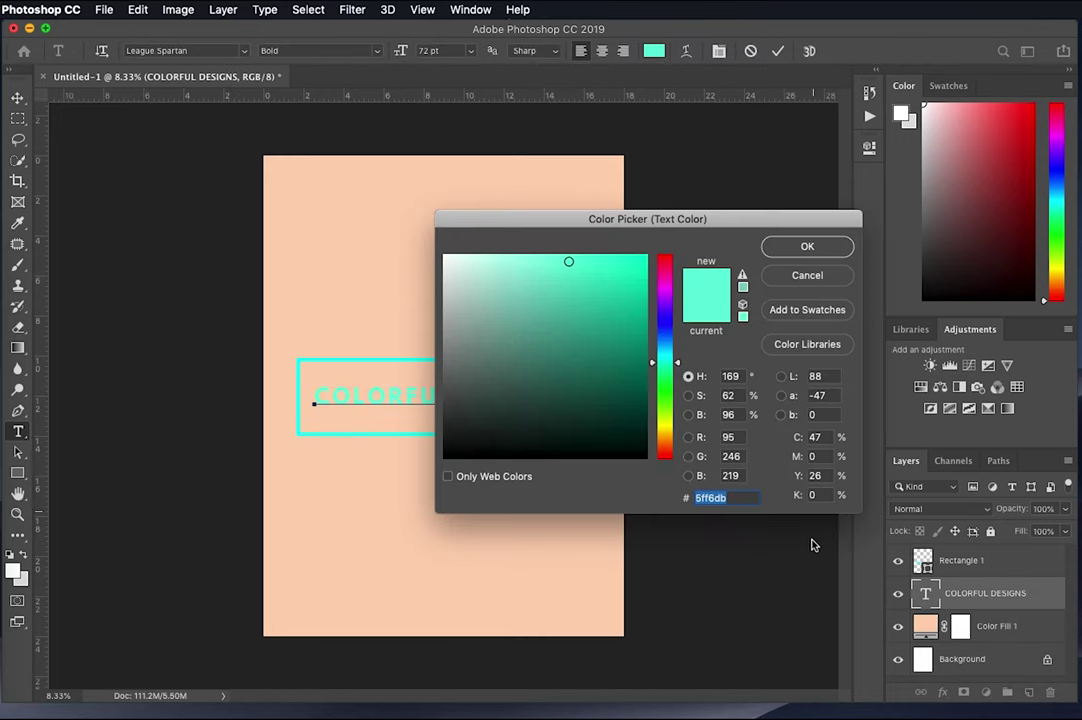
pyautogui.write('a8e')
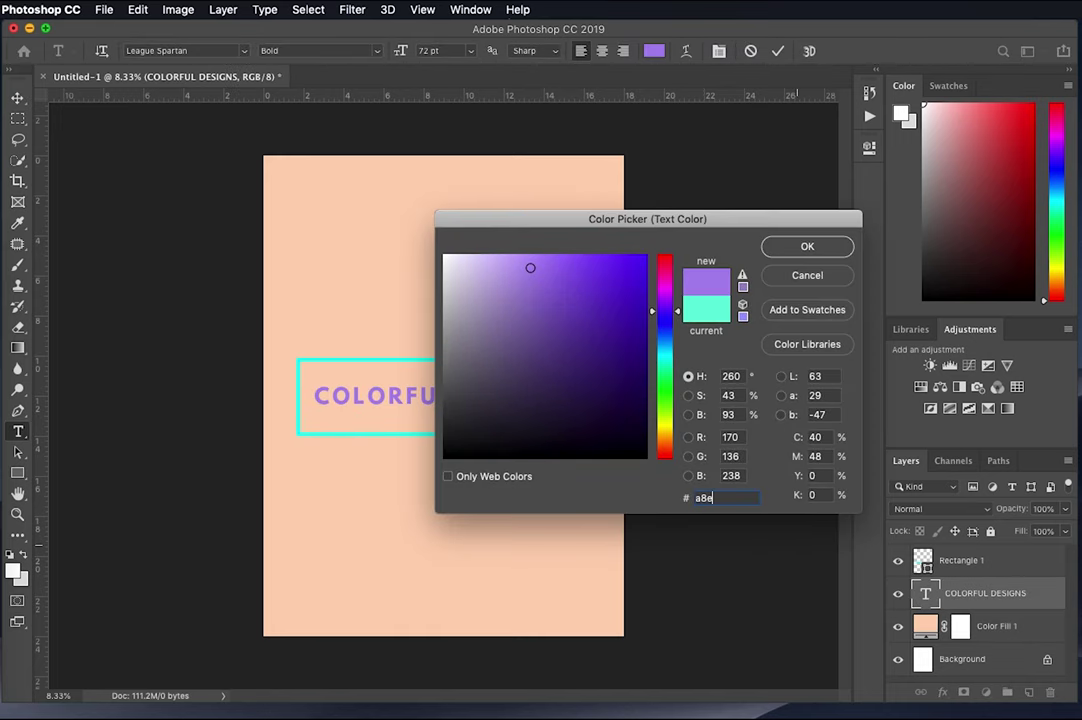
pyautogui.write('6ce')
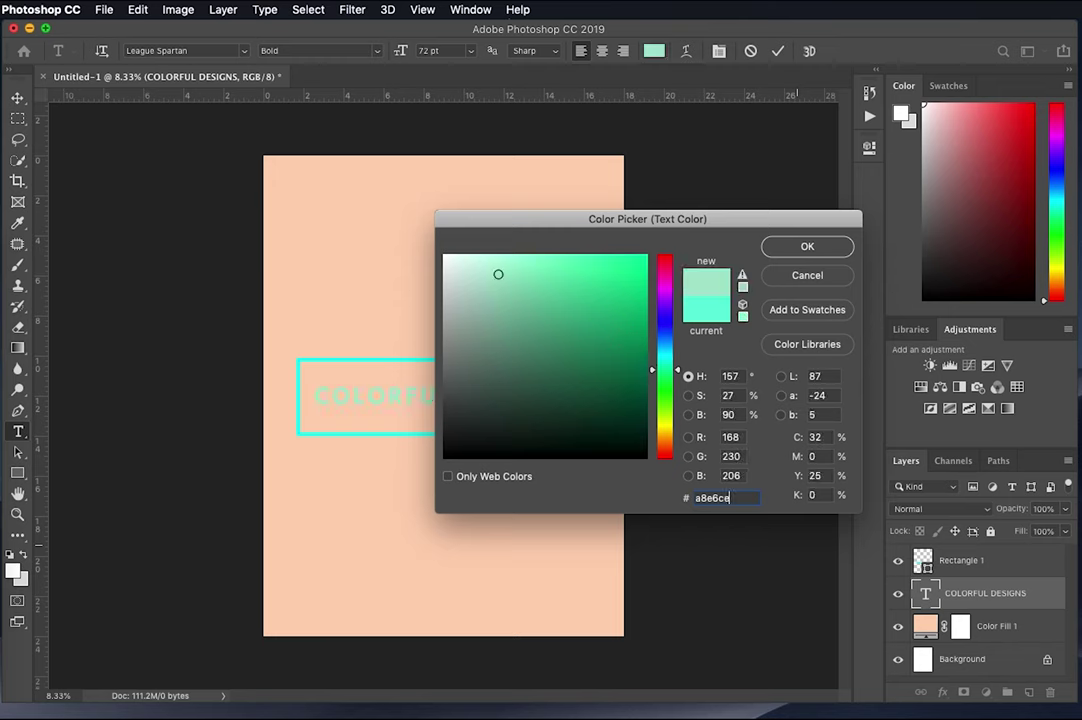
pyautogui.click(806, 249)
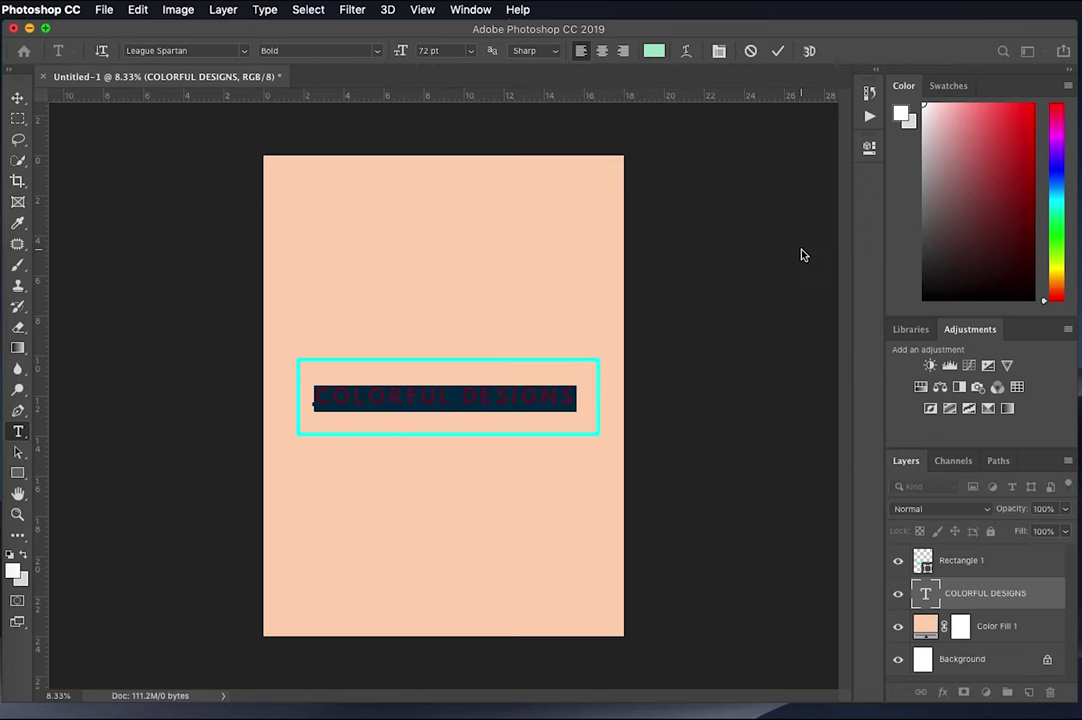
pyautogui.click(17, 97)
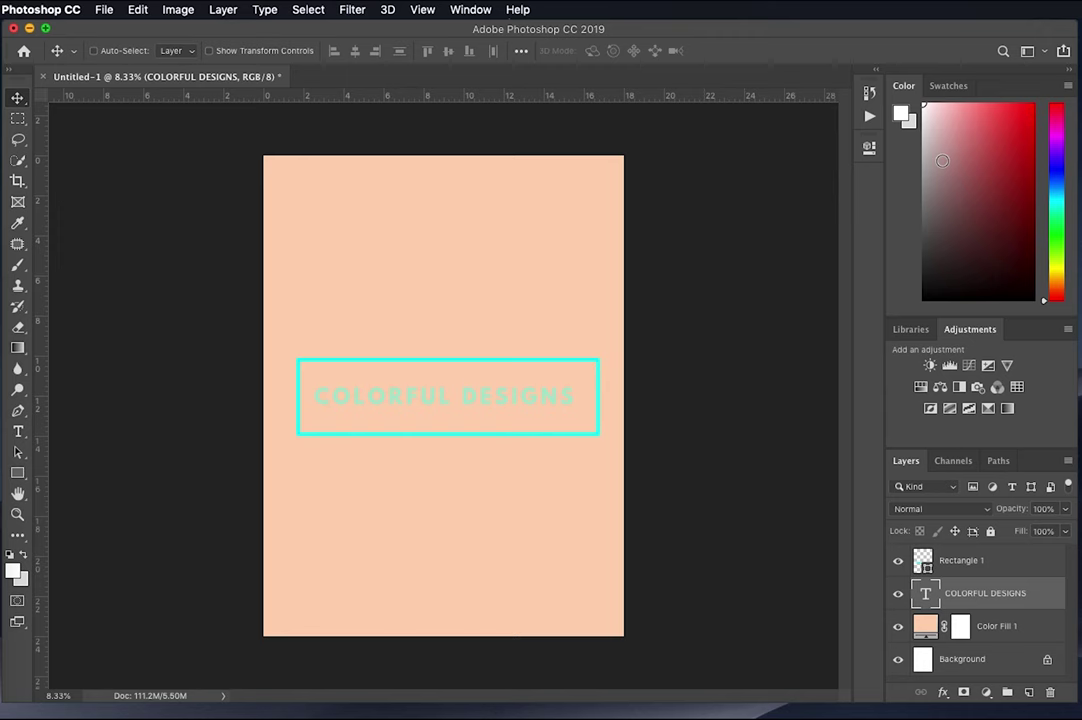
# - Bring up the Swatches panel from the Window menu as a floating panel
pyautogui.click(958, 88)
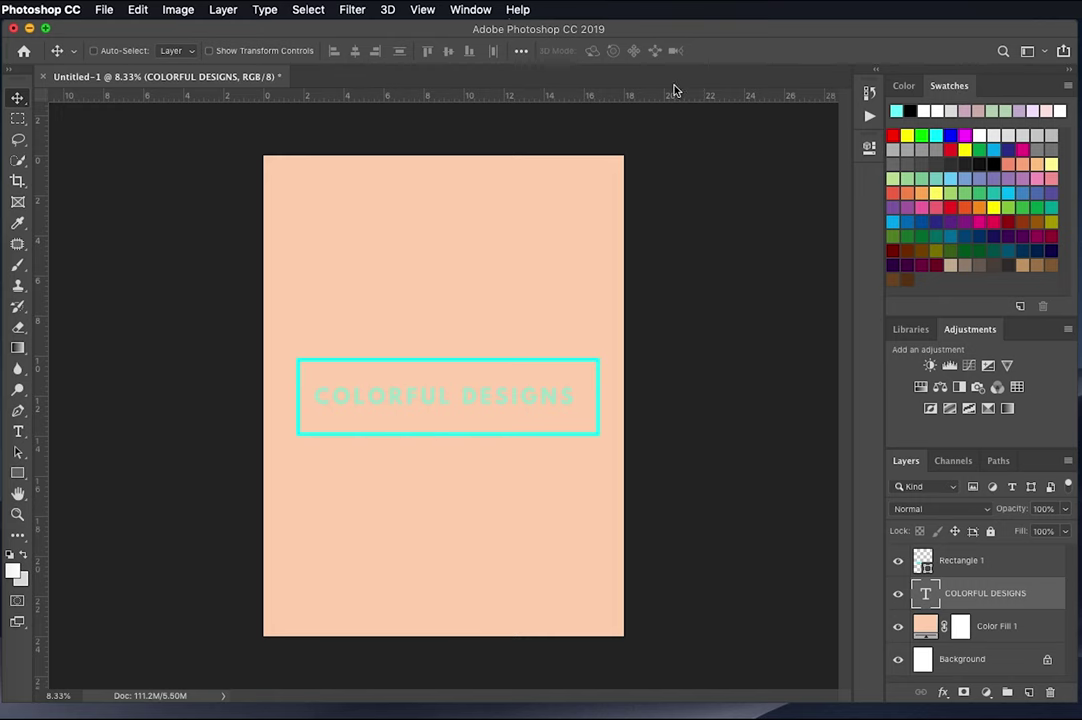
pyautogui.click(463, 9)
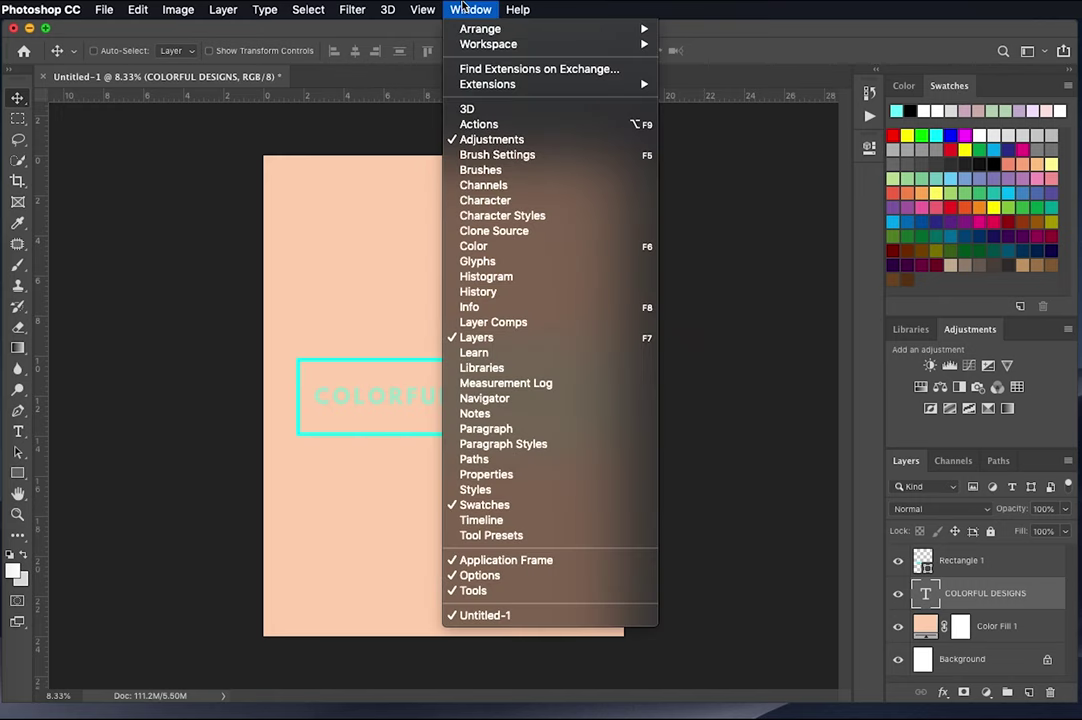
pyautogui.click(467, 507)
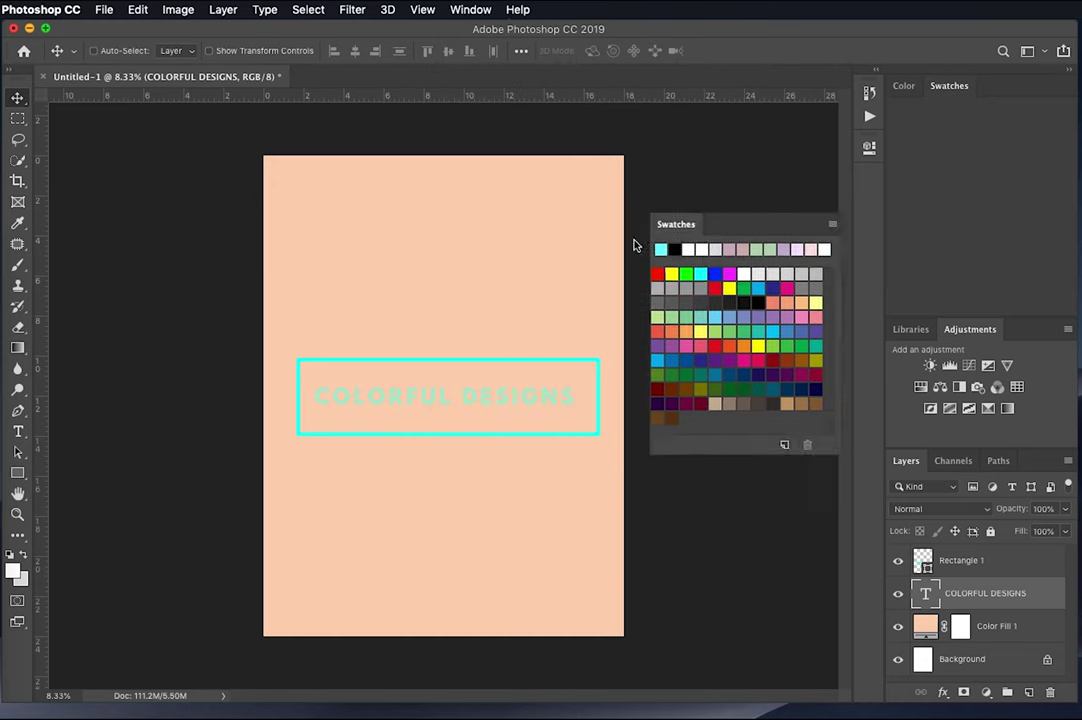
pyautogui.moveTo(633, 244); pyautogui.dragTo(691, 222)
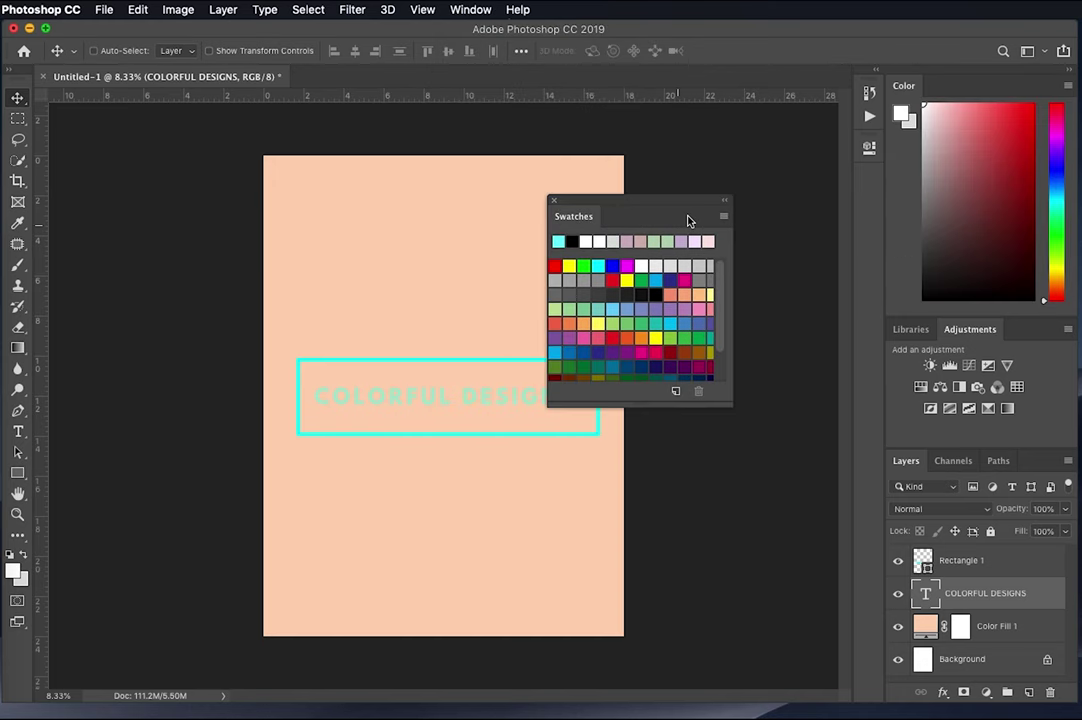
pyautogui.click(556, 203)
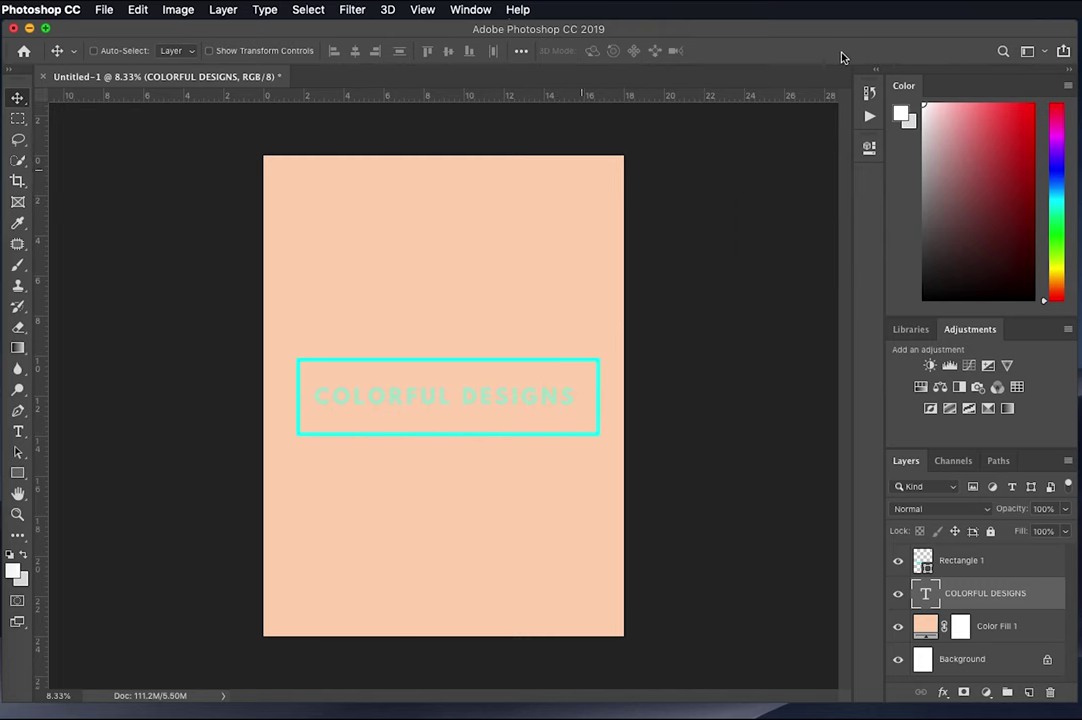
# - Reopen Swatches and dock it with the Color panel, then select the Eyedropper tool
pyautogui.click(482, 12)
pyautogui.click(544, 507)
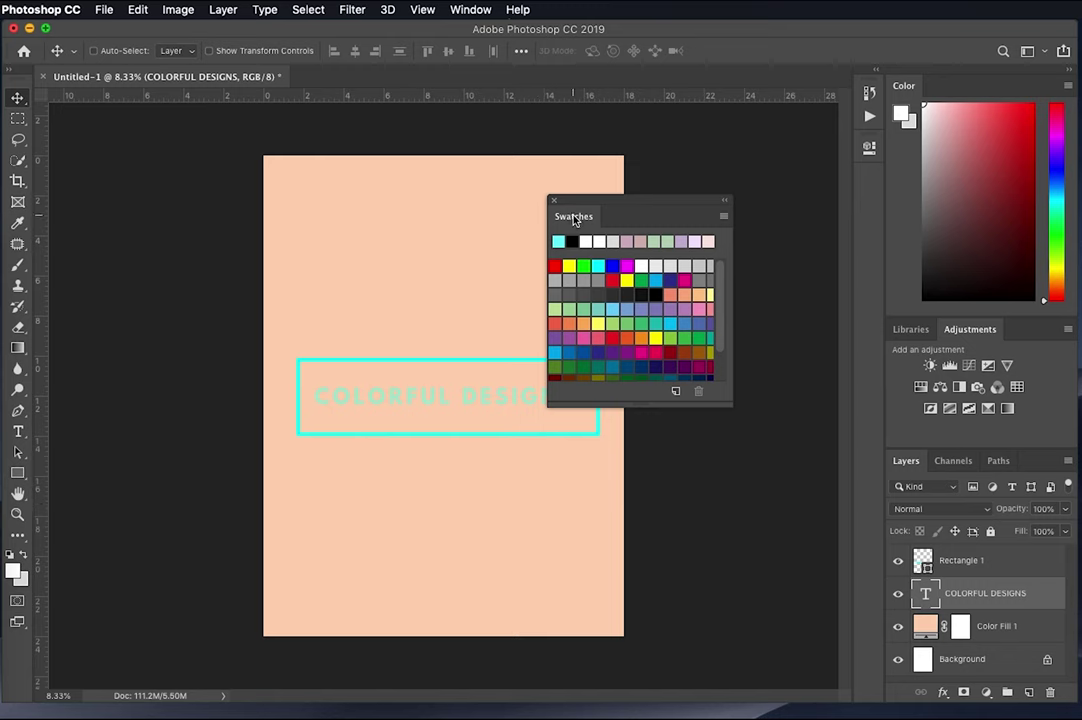
pyautogui.moveTo(576, 219); pyautogui.dragTo(918, 93)
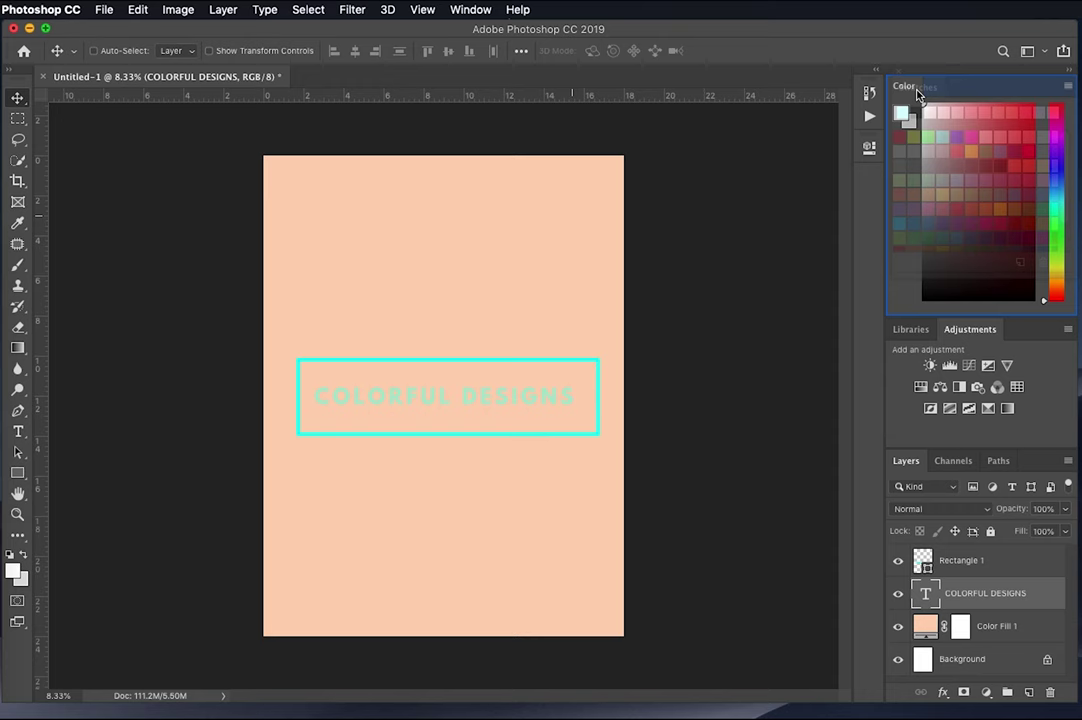
pyautogui.moveTo(918, 93); pyautogui.dragTo(920, 93)
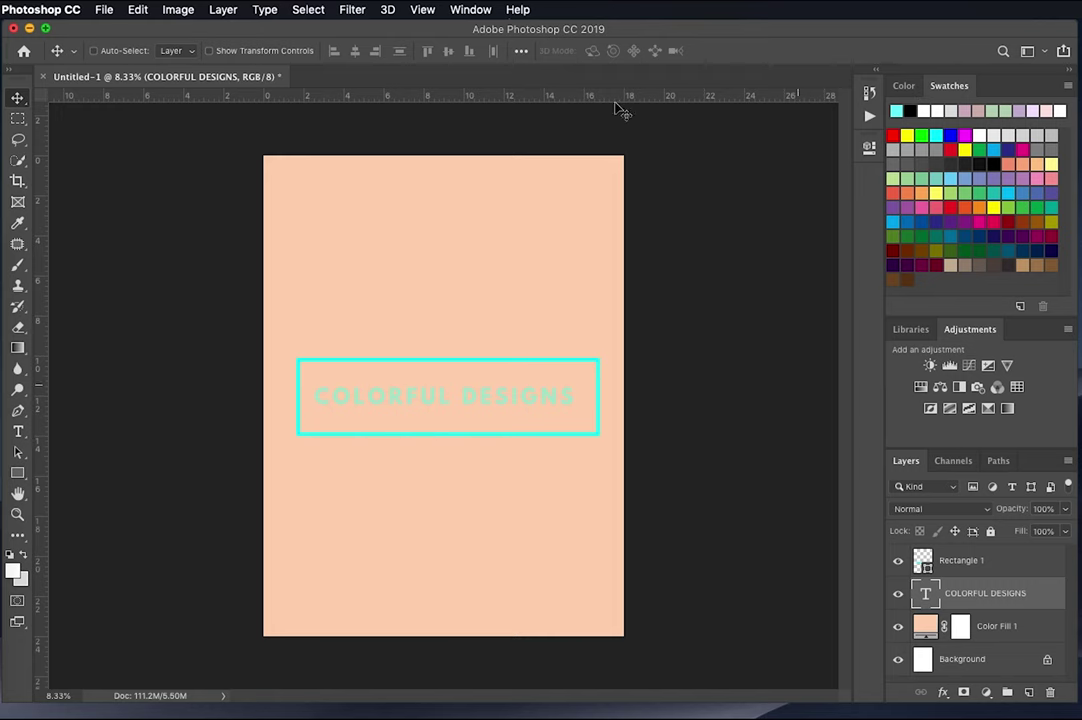
pyautogui.click(17, 228)
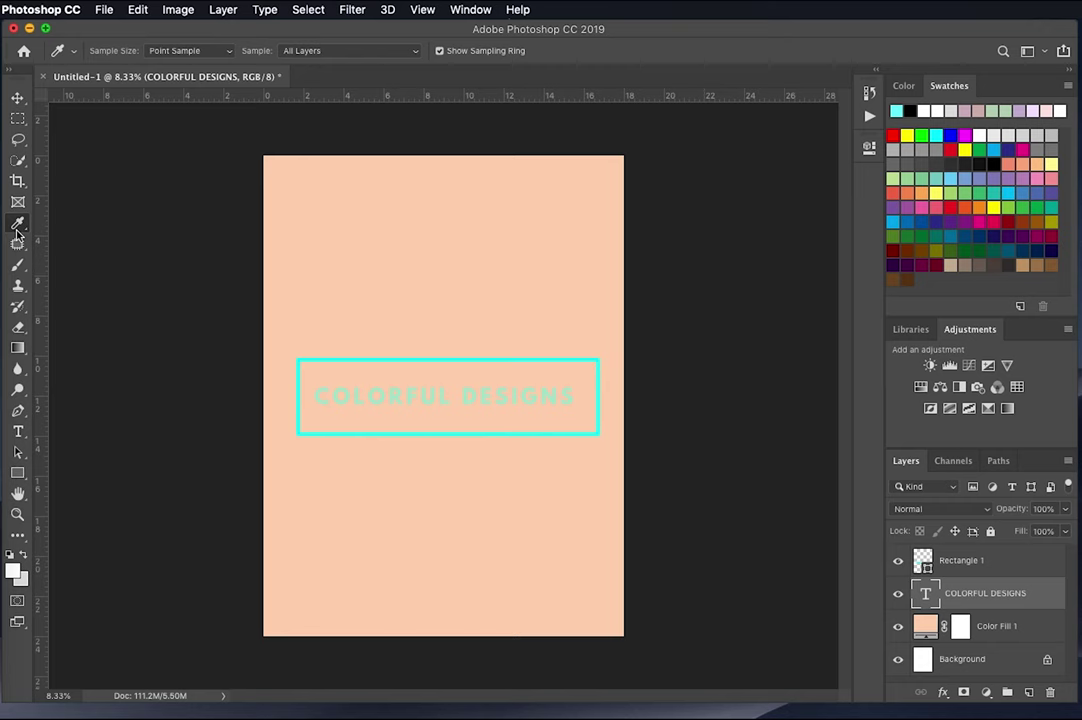
# - With the standard Eyedropper, sample the mint COLORFUL DESIGNS text as the foreground colour
pyautogui.rightClick(17, 226)
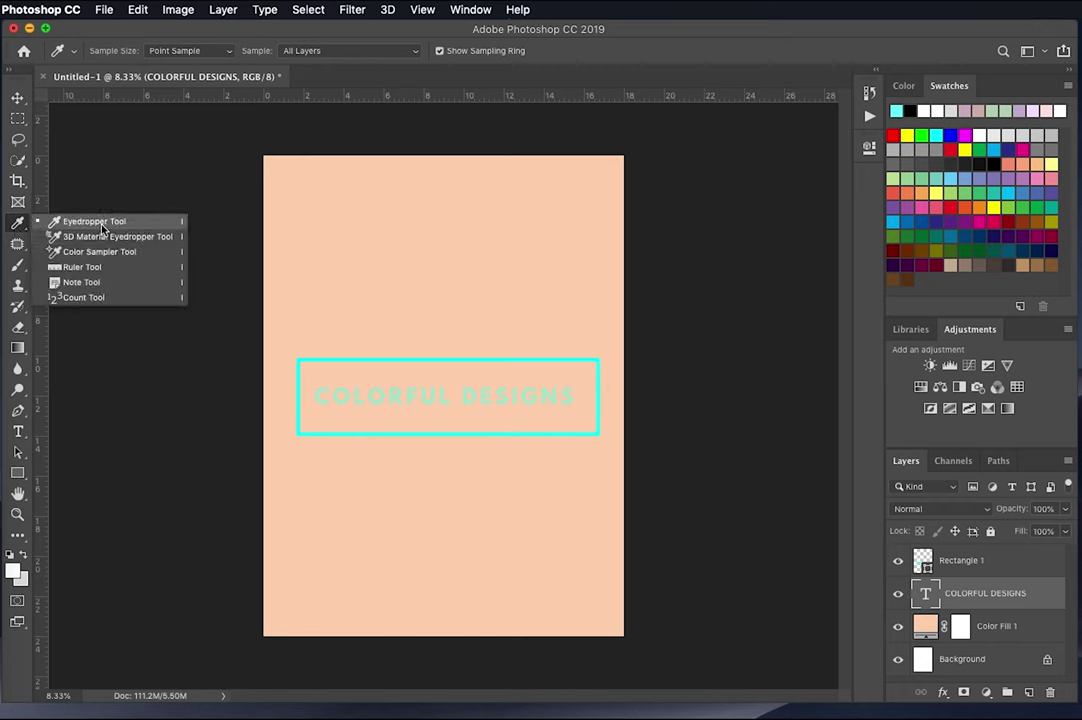
pyautogui.click(15, 228)
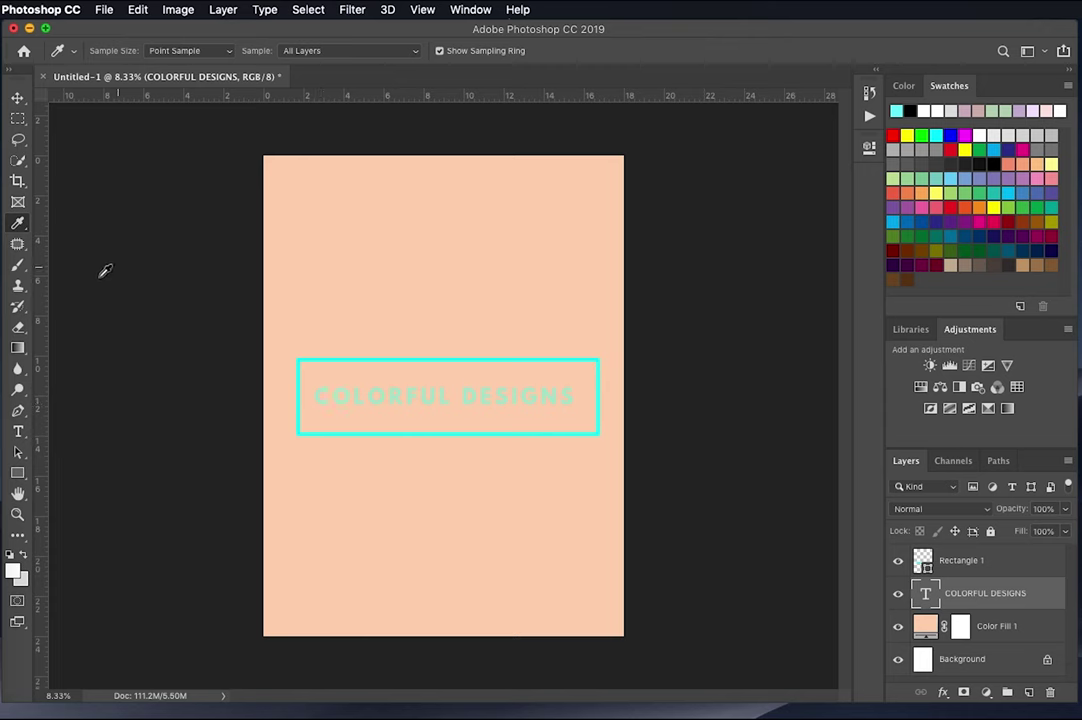
pyautogui.click(340, 391)
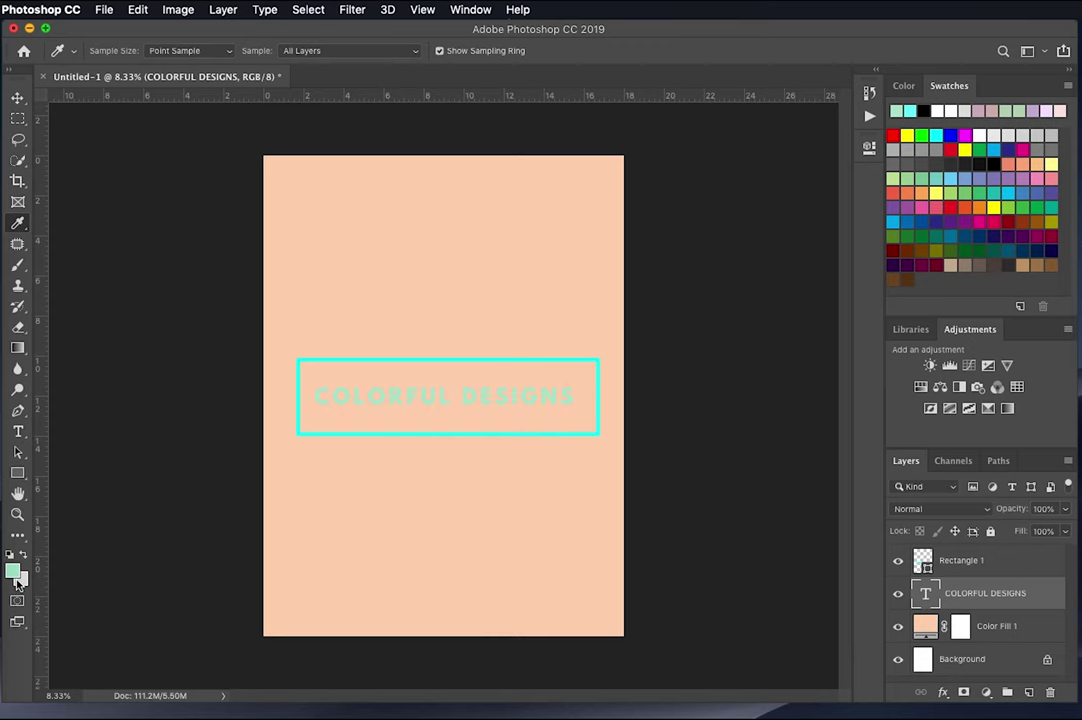
pyautogui.click(4, 215)
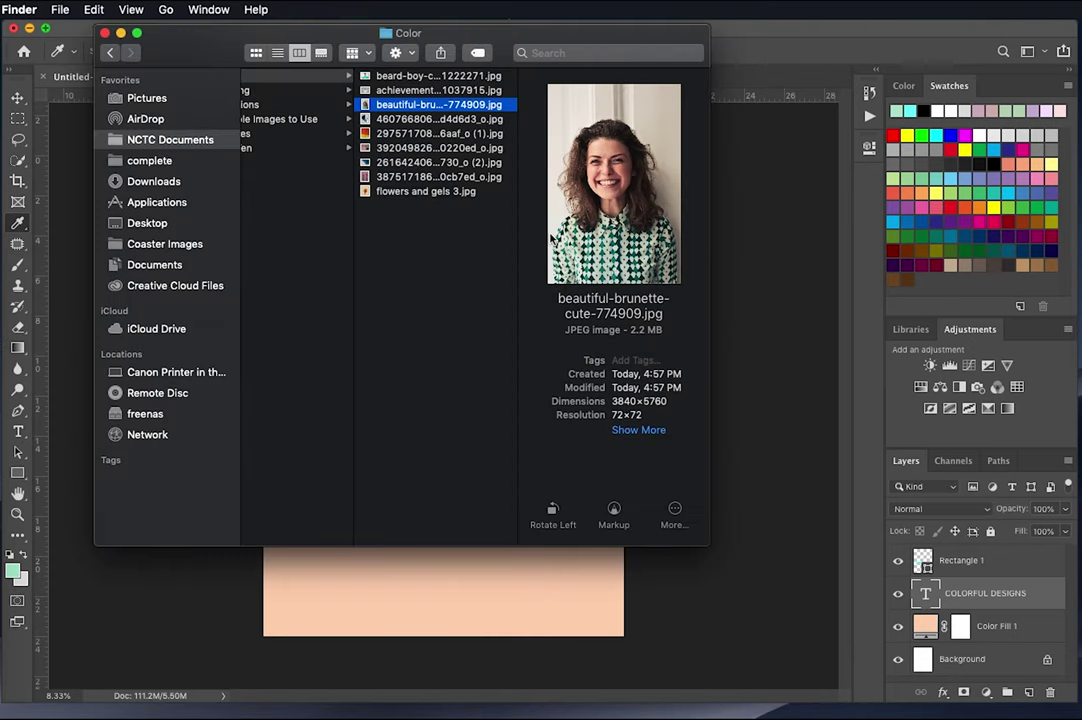
pyautogui.moveTo(362, 133); pyautogui.dragTo(770, 80)
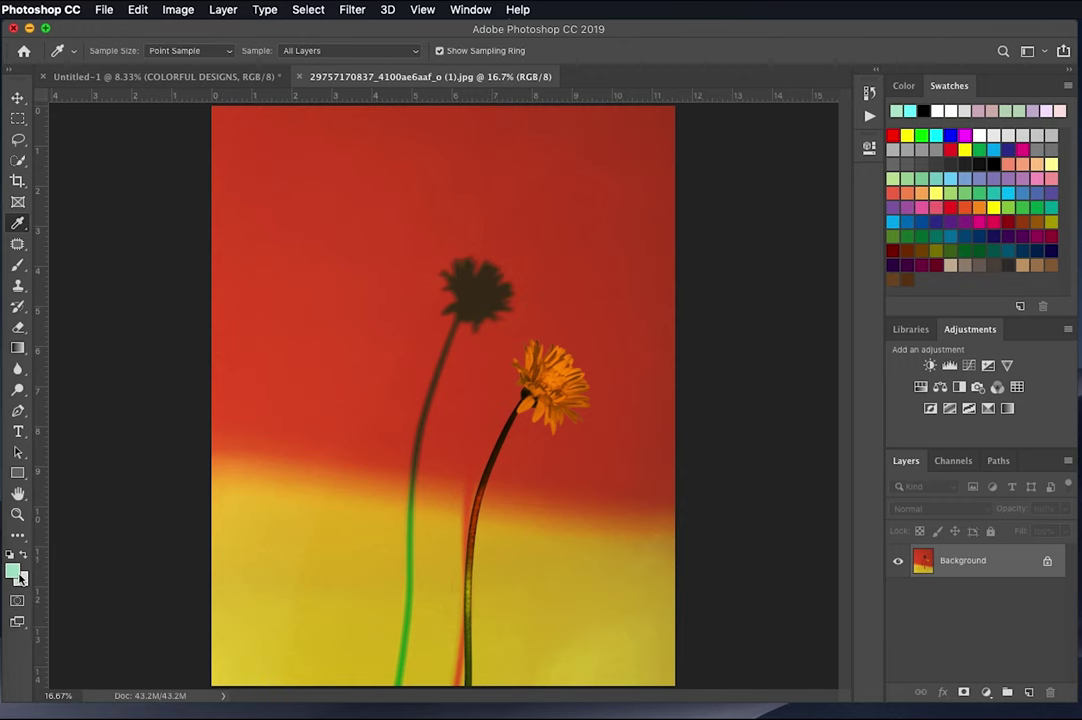
# - Sample the flower photo's red backdrop as foreground, then return to the Untitled-1 poster
pyautogui.moveTo(297, 529); pyautogui.dragTo(390, 220)
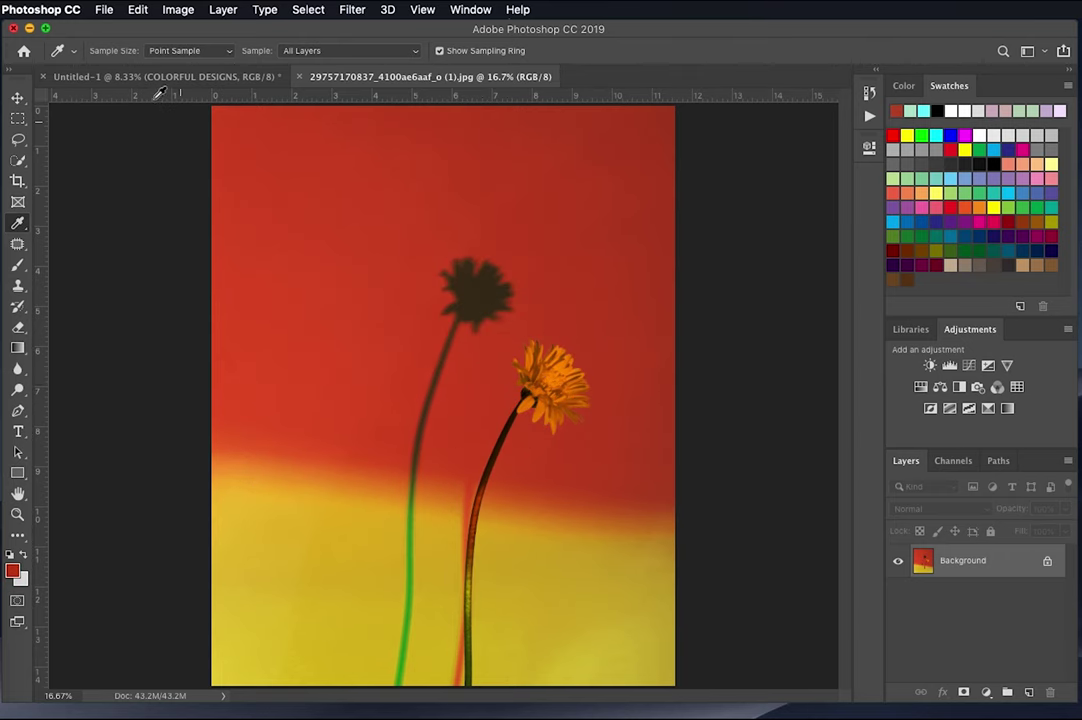
pyautogui.click(150, 77)
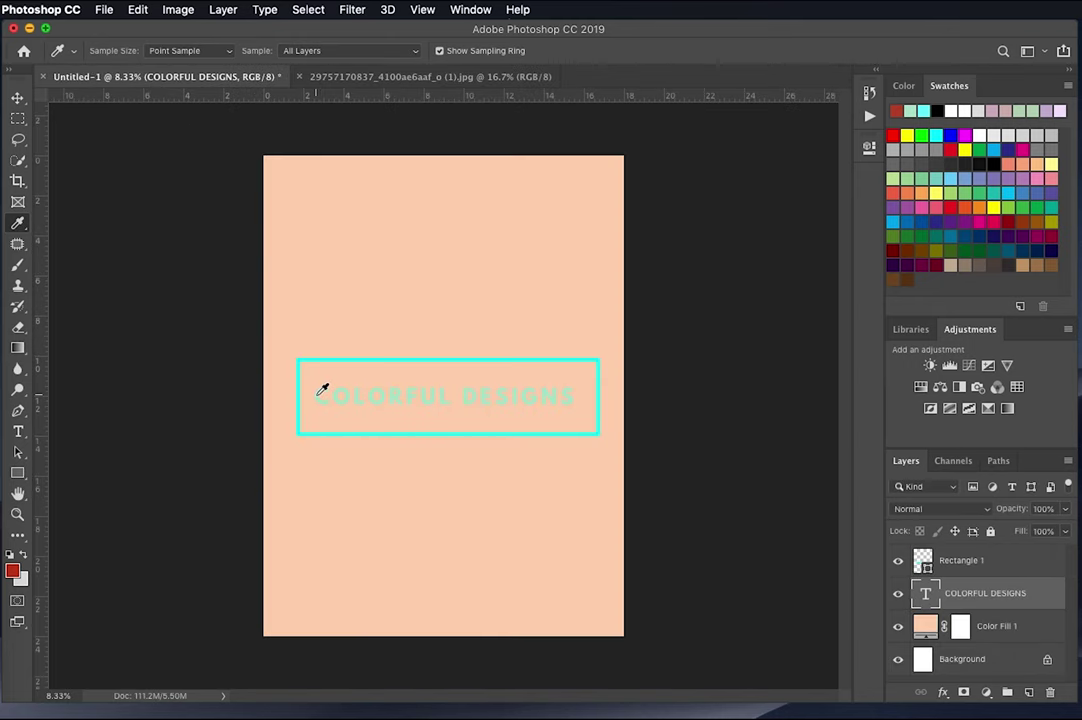
# - Sample the mint heading and save it as a swatch named 'Colorful Designs Logo Color'
pyautogui.click(322, 388)
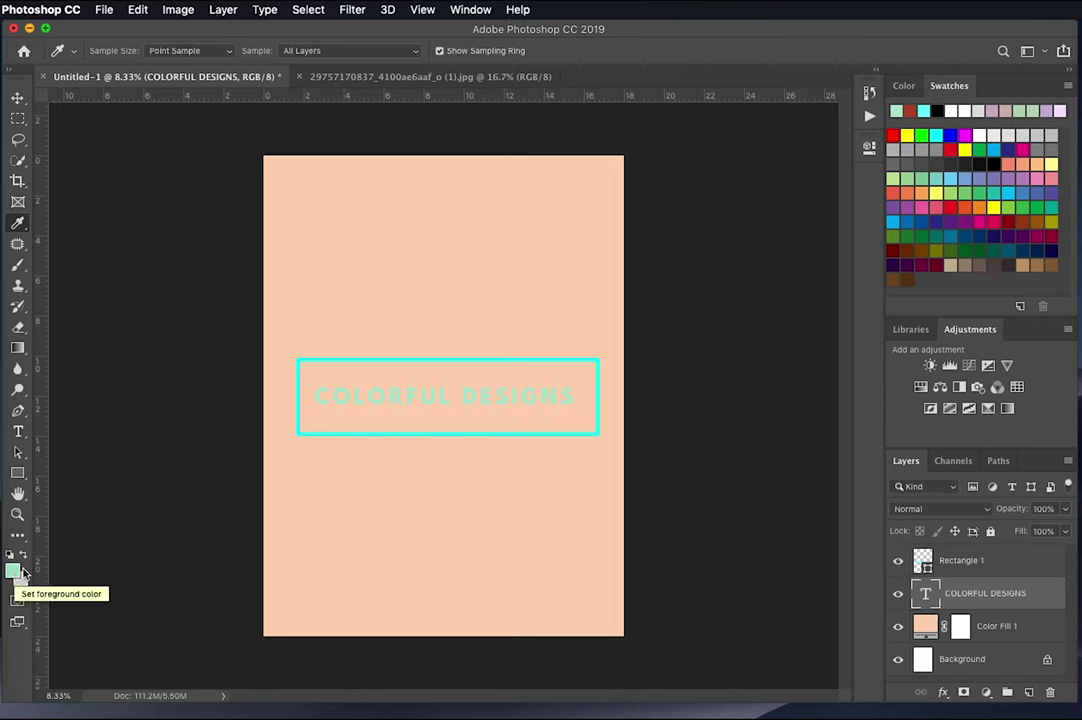
pyautogui.click(1020, 308)
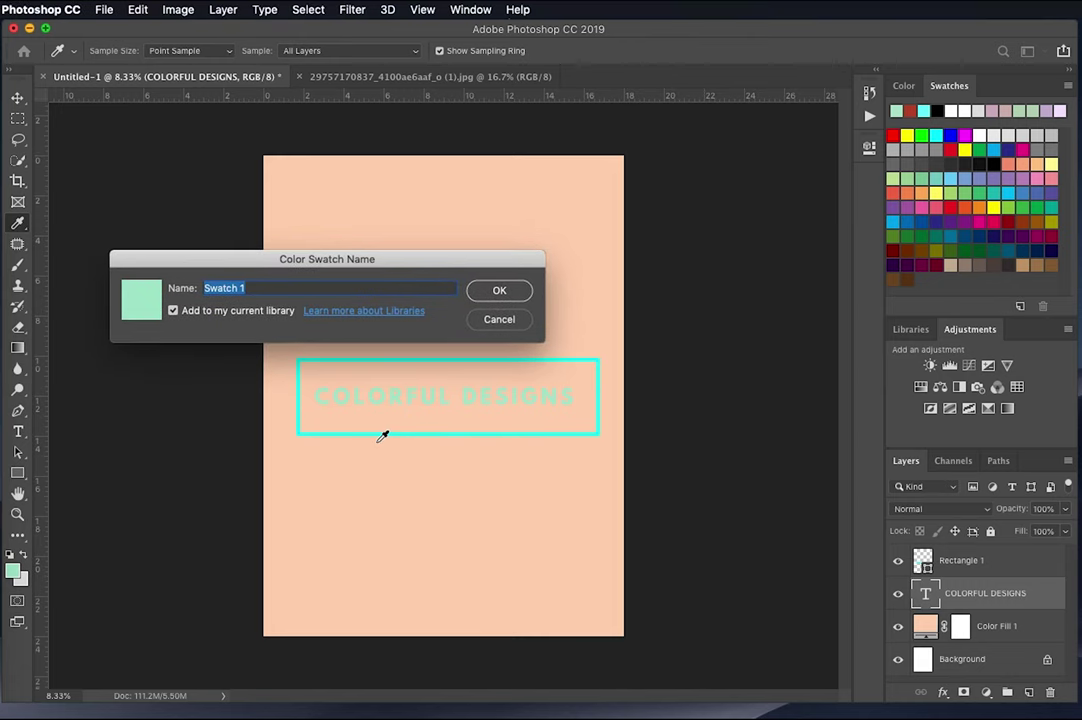
pyautogui.write('Colorful Designs Logo Co')
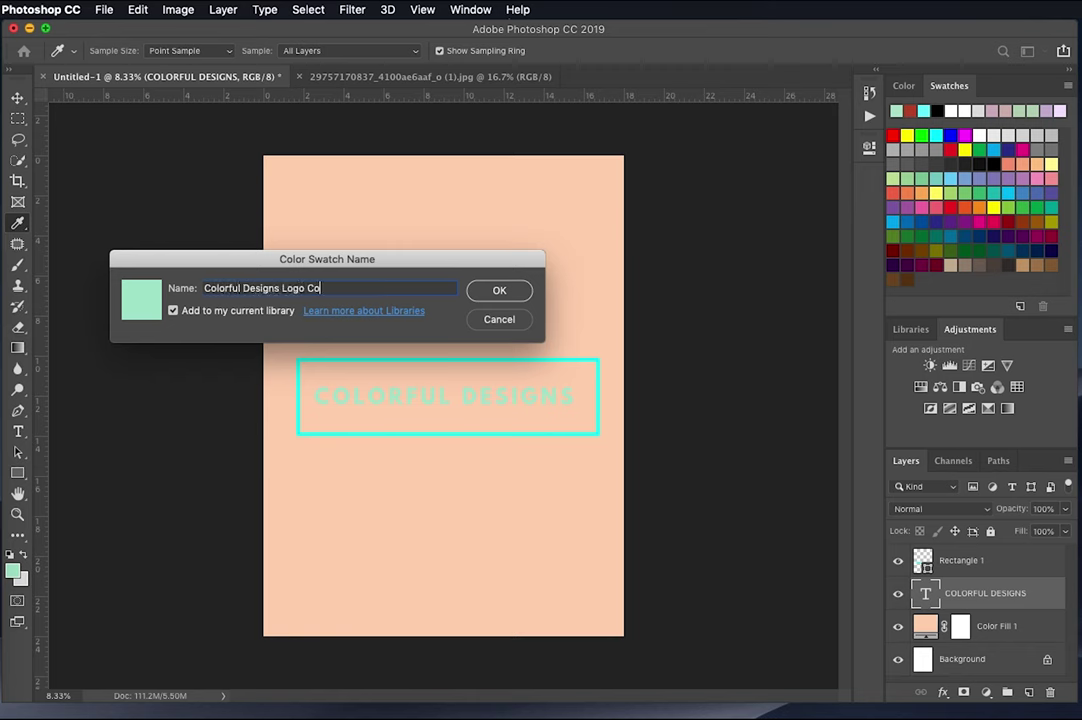
pyautogui.write('lor')
pyautogui.click(497, 290)
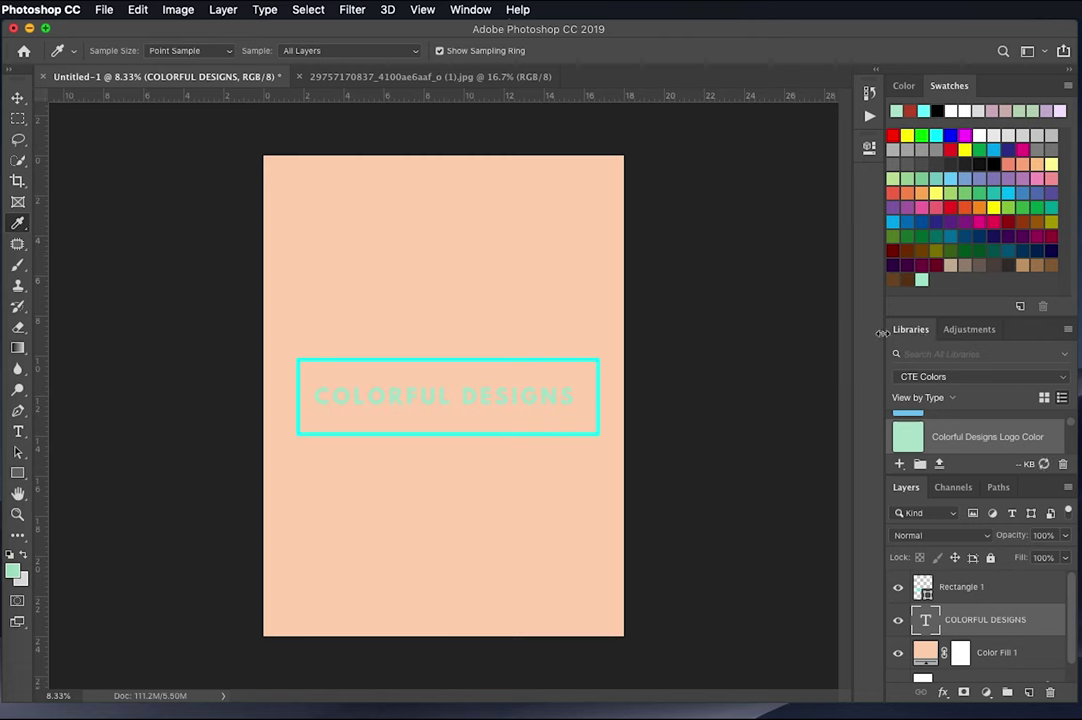
# - Select the Rectangle 1 layer and set its stroke to the Colorful Designs Logo Color swatch
pyautogui.click(956, 334)
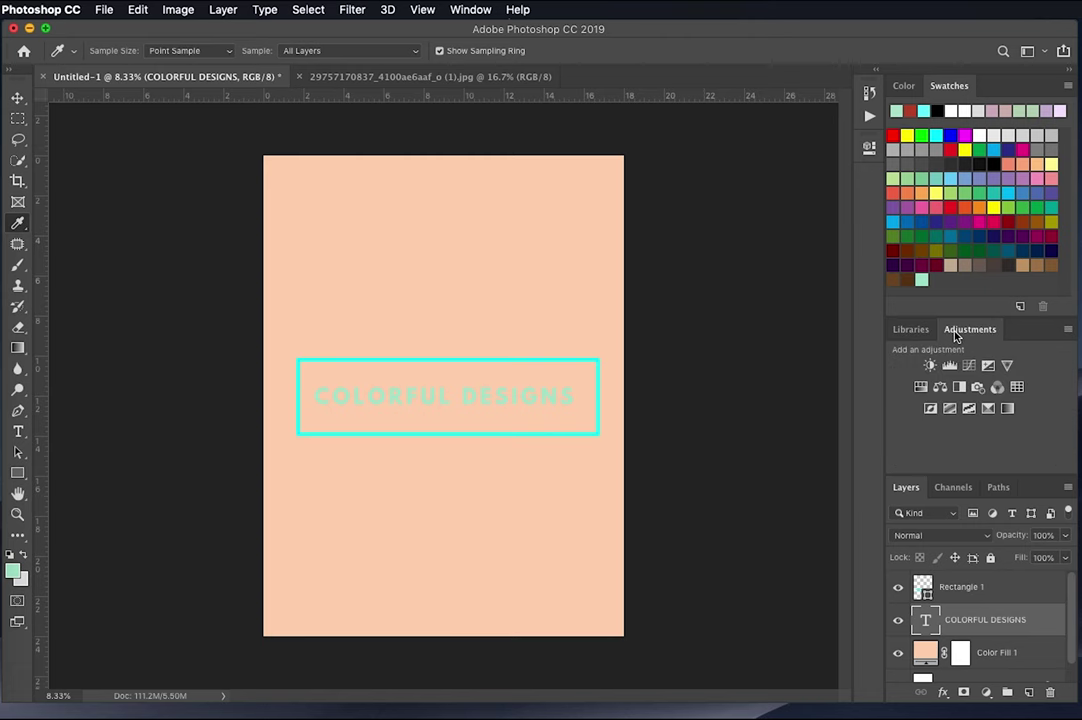
pyautogui.click(958, 590)
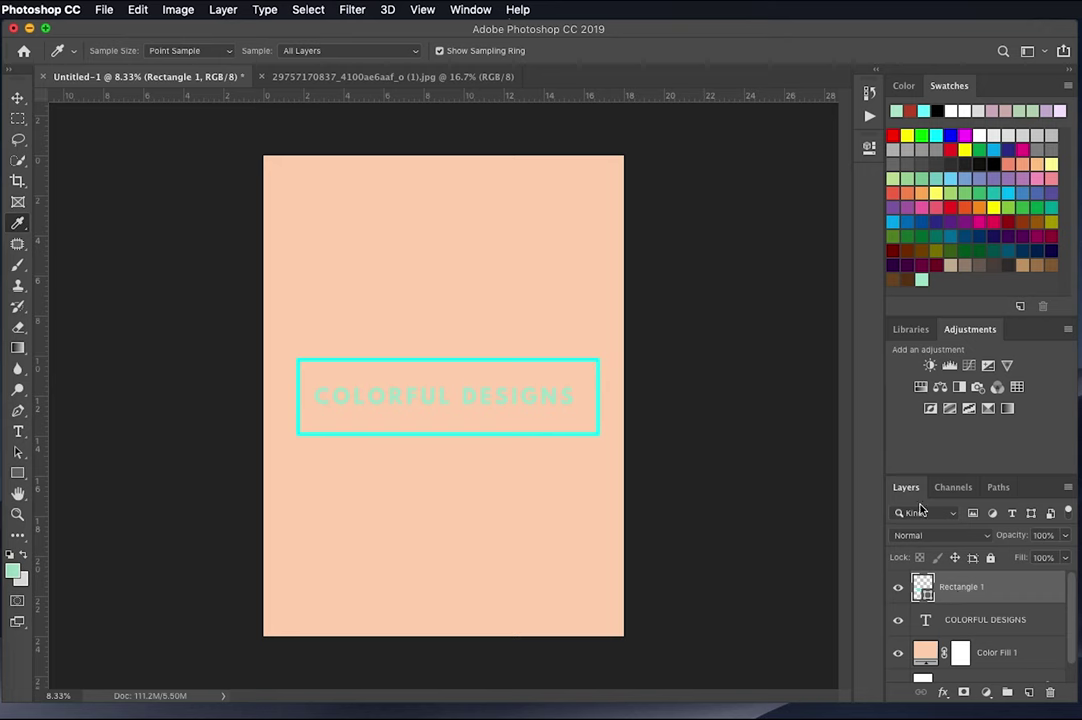
pyautogui.press('u')
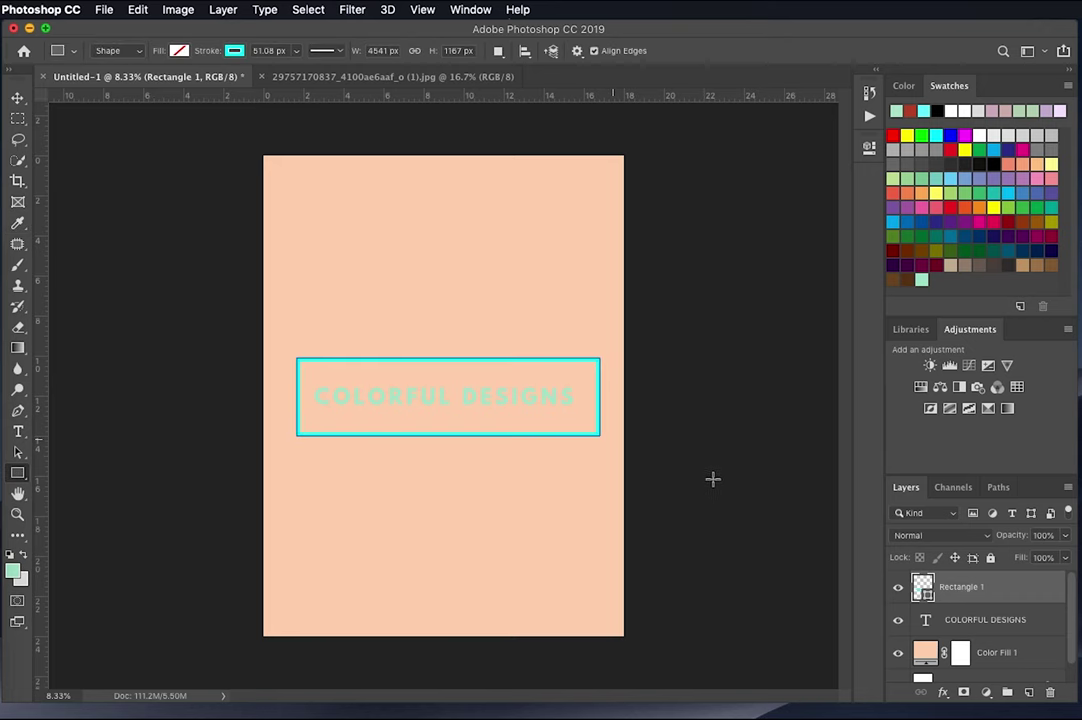
pyautogui.click(238, 53)
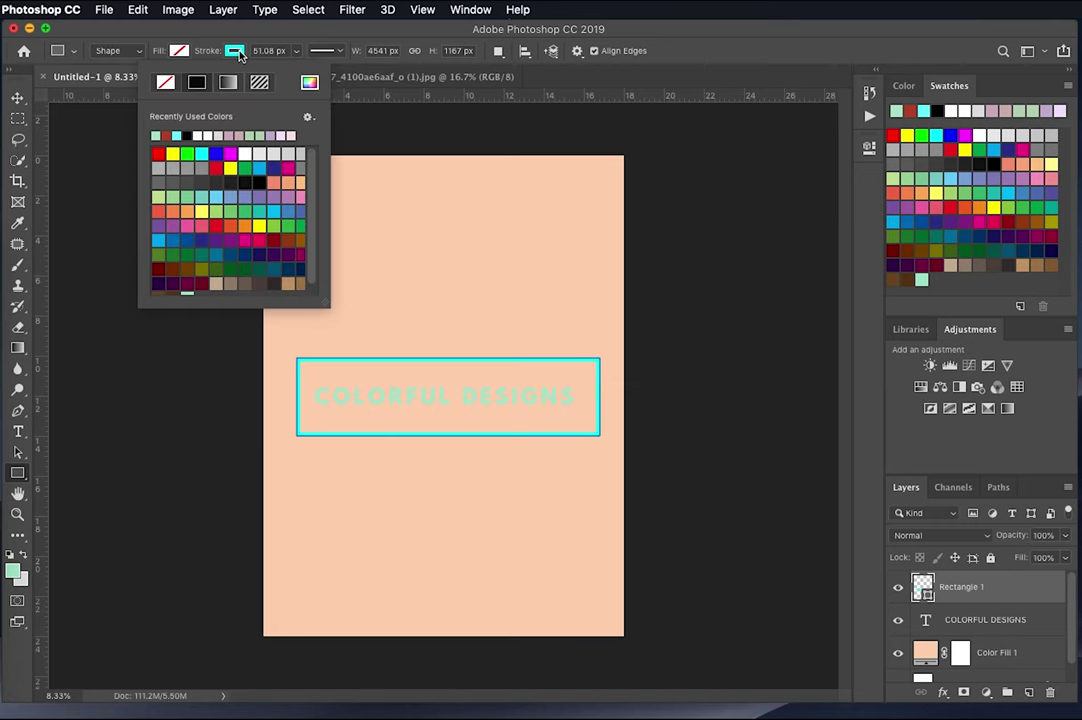
pyautogui.scroll(-1, 259, 187)
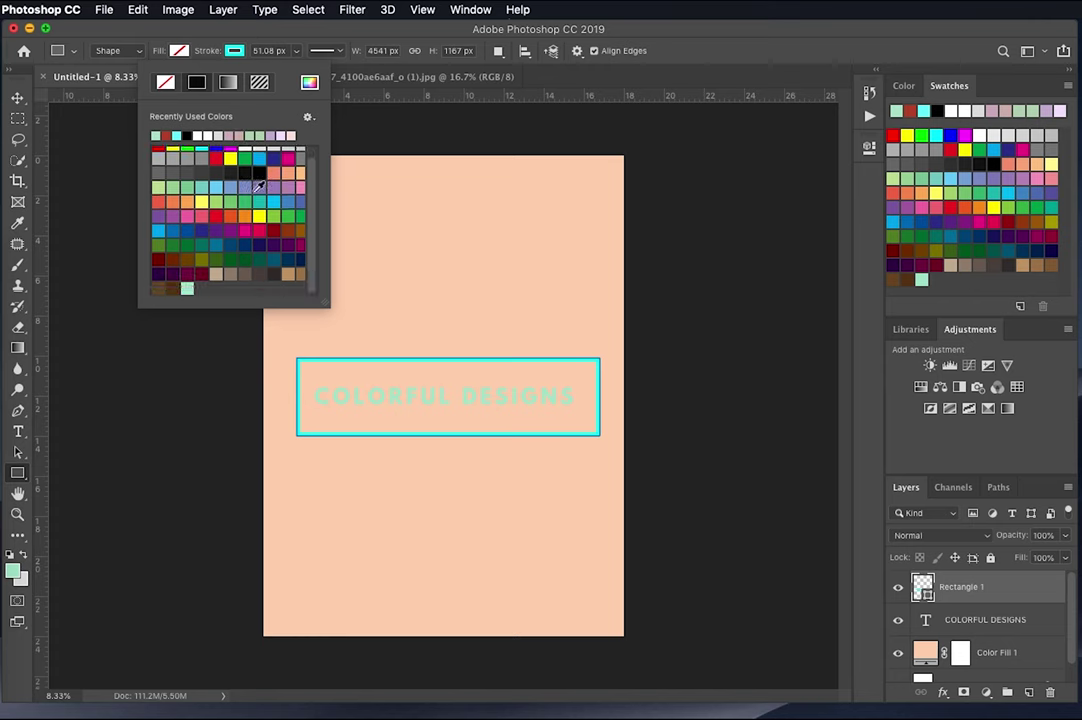
pyautogui.scroll(1, 259, 187)
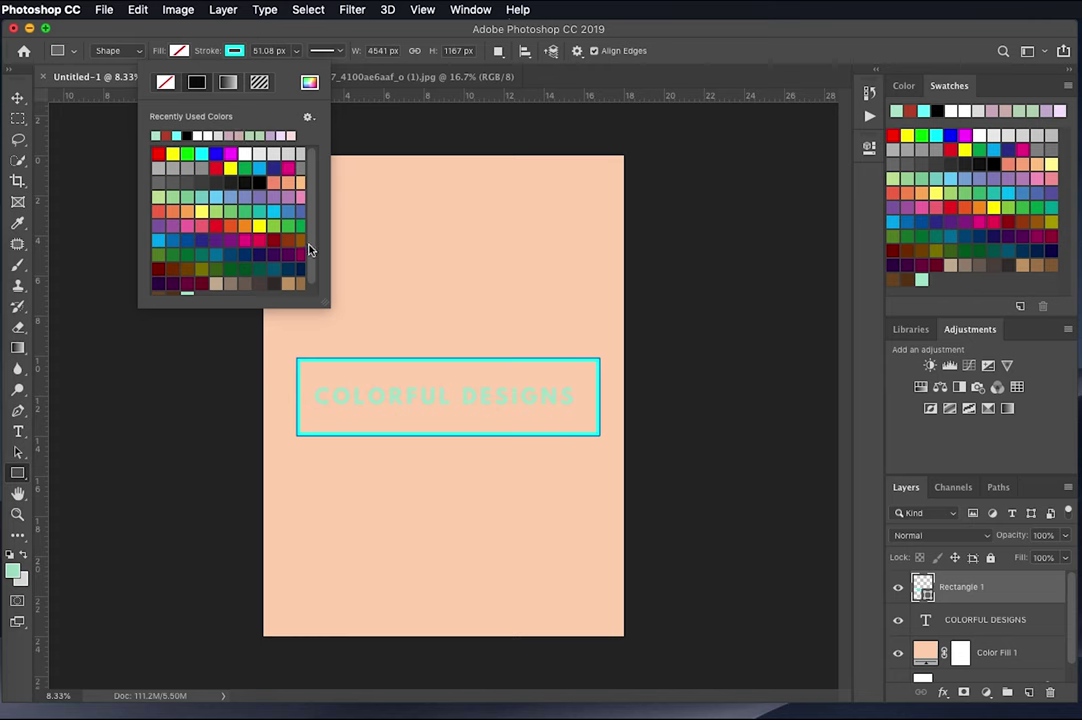
pyautogui.moveTo(310, 250); pyautogui.dragTo(312, 275)
pyautogui.click(187, 288)
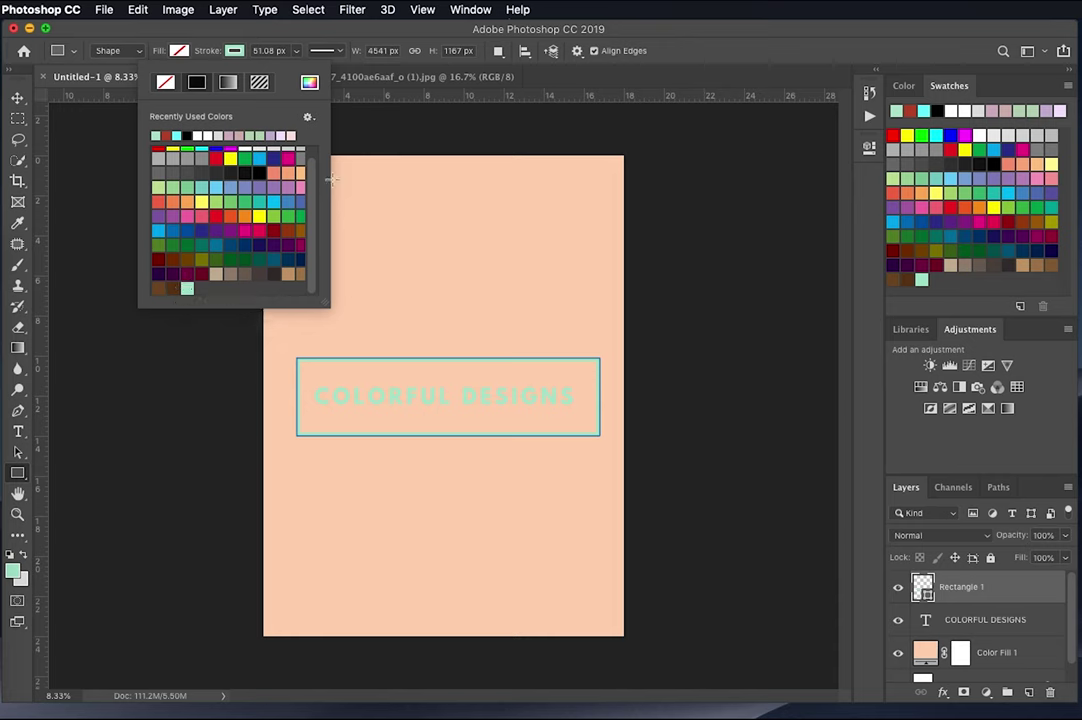
pyautogui.click(918, 585)
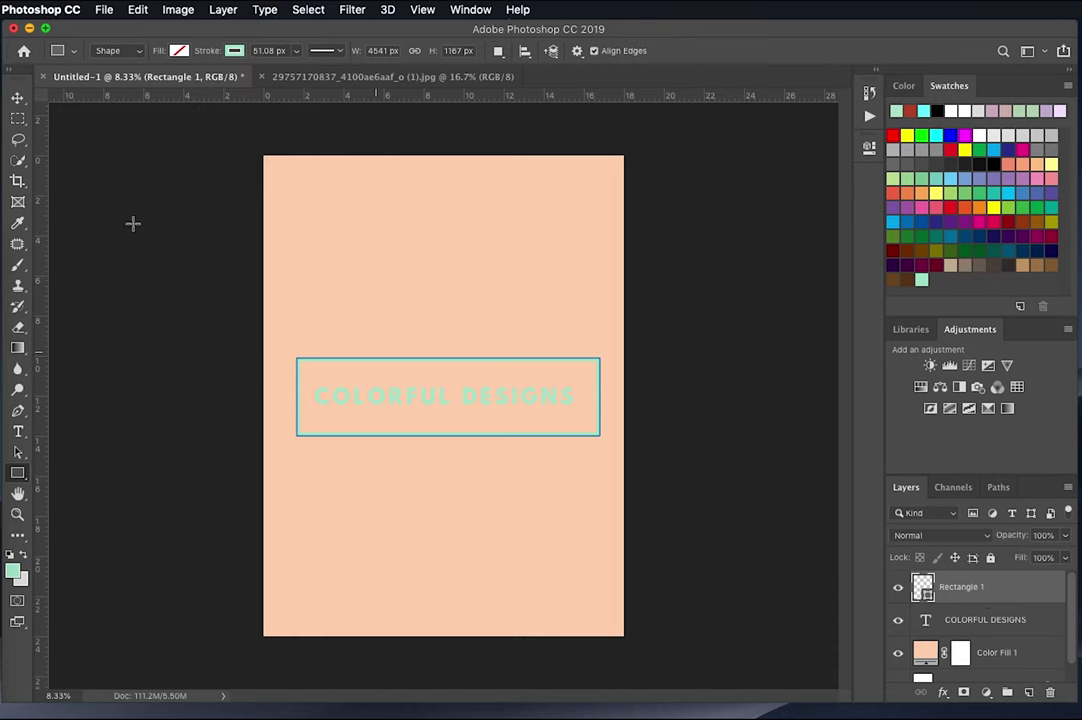
# - Switch to the Move tool to leave Rectangle shape editing
pyautogui.click(20, 99)
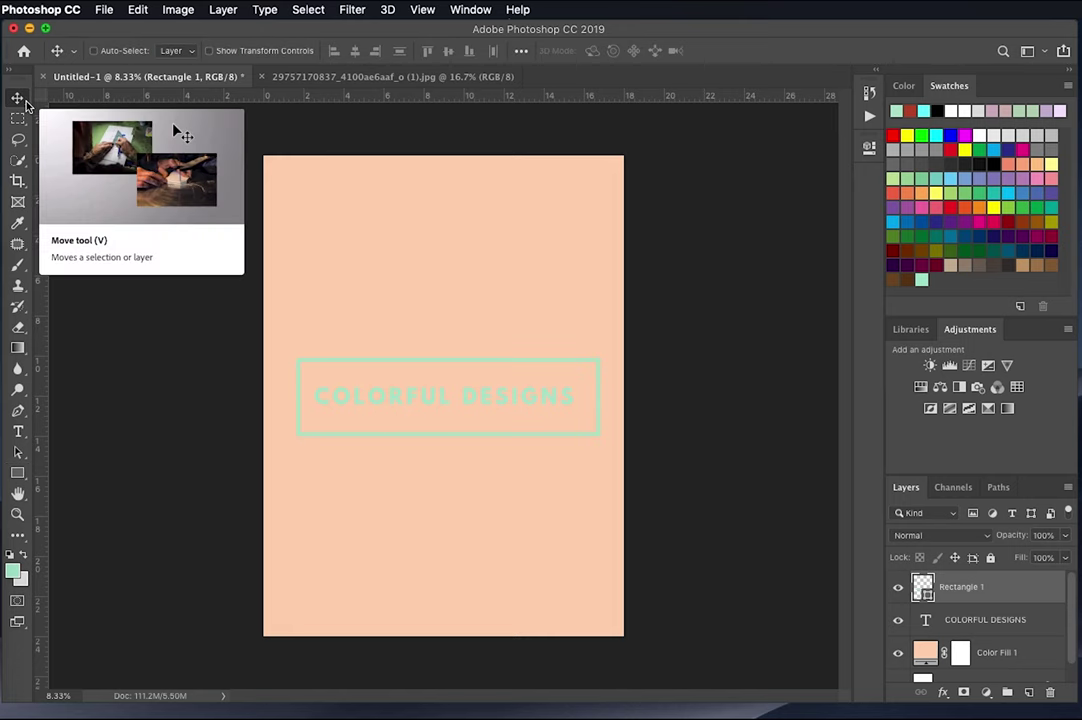